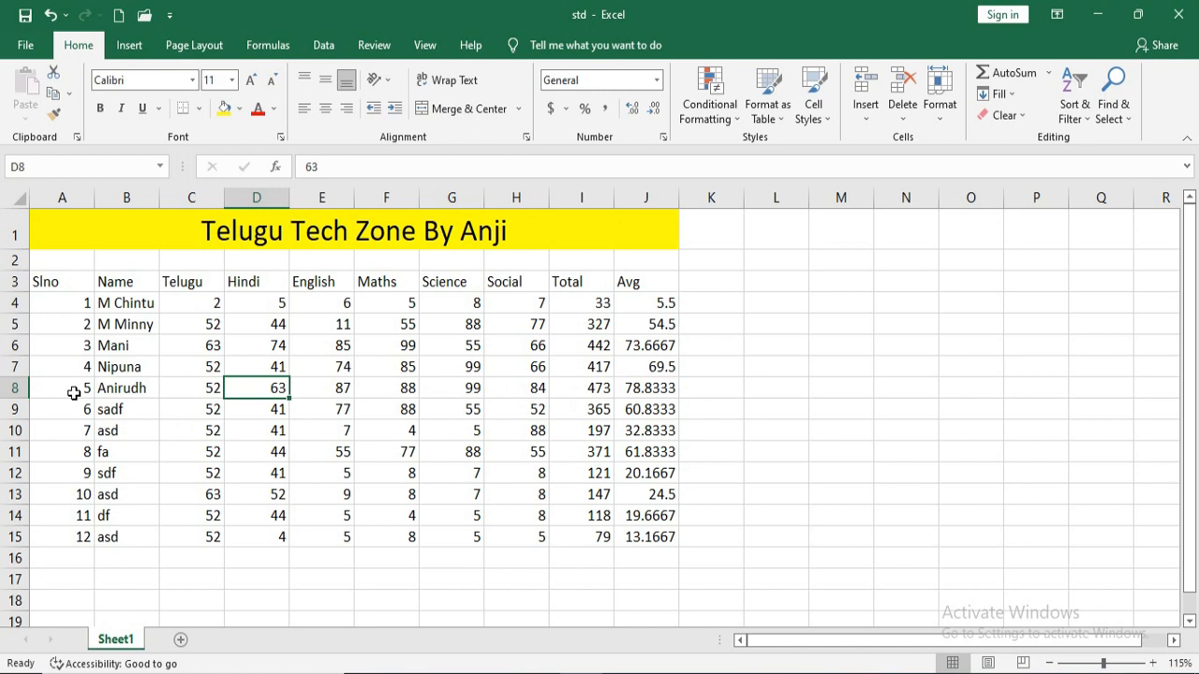
click(432, 386)
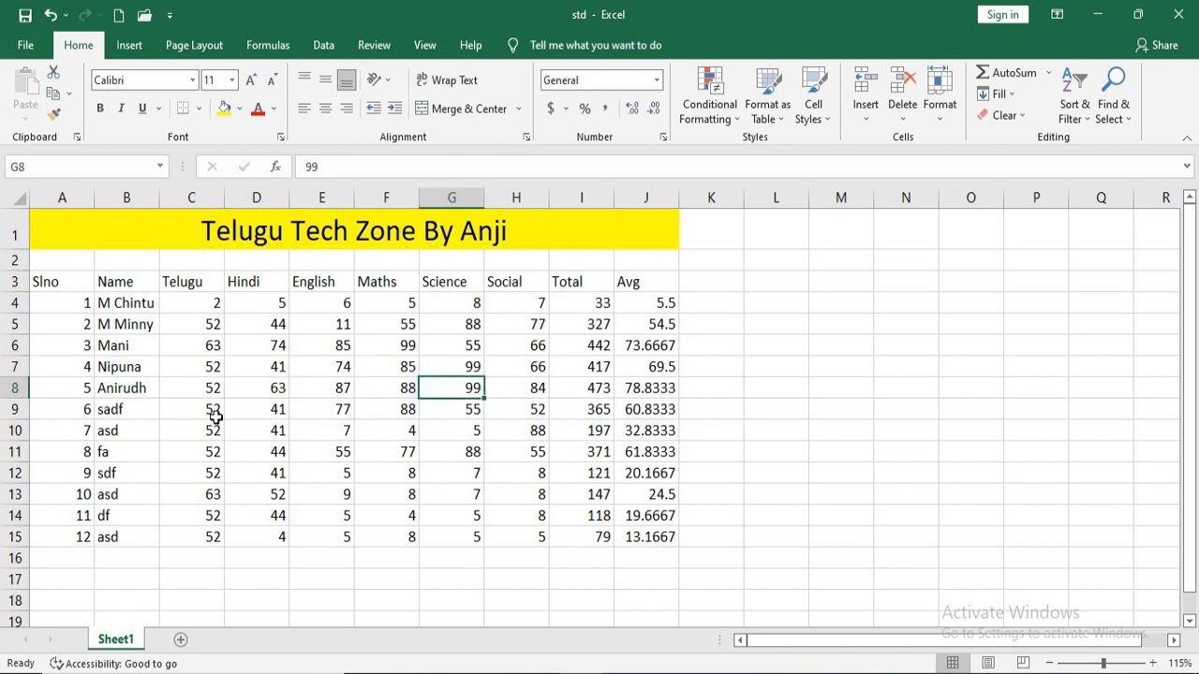
click(110, 412)
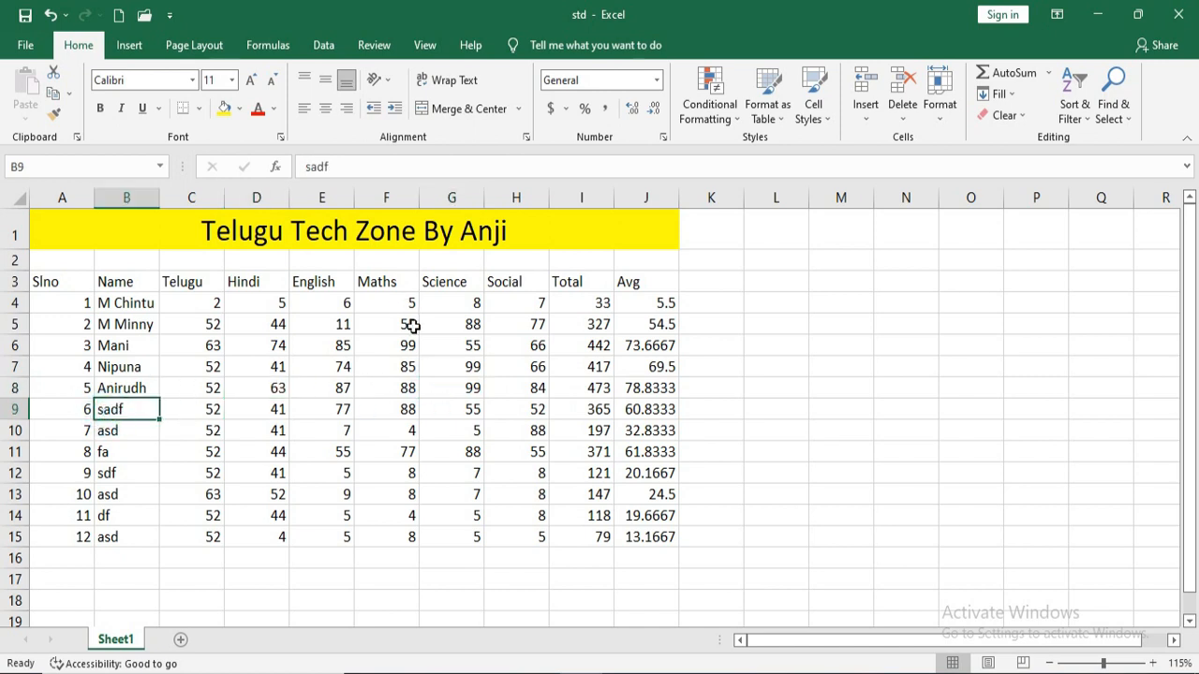
click(387, 364)
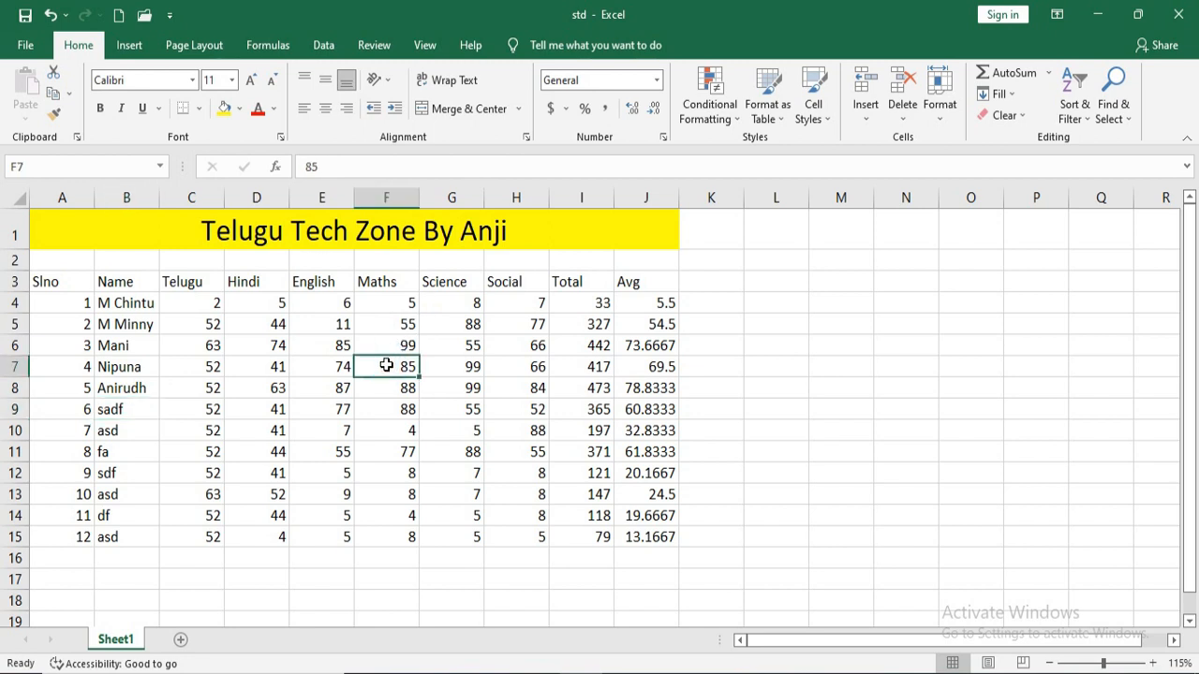
Insert one blank sheet row above row 8, the record with serial number 5.
click(70, 390)
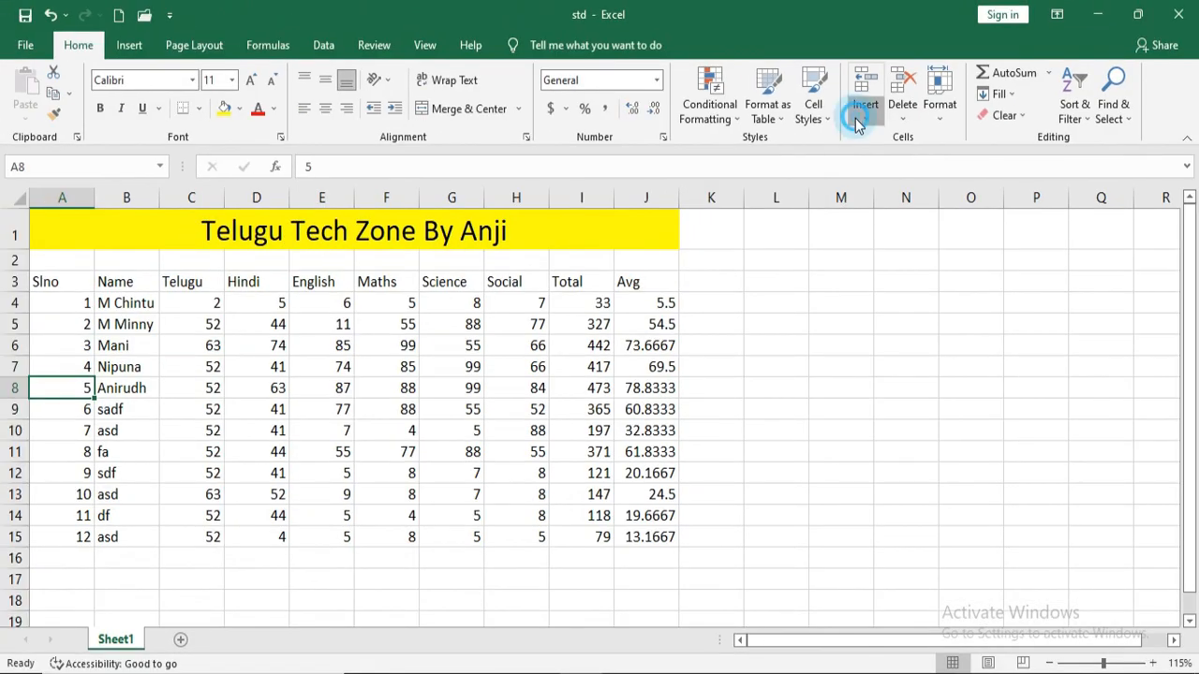
click(859, 122)
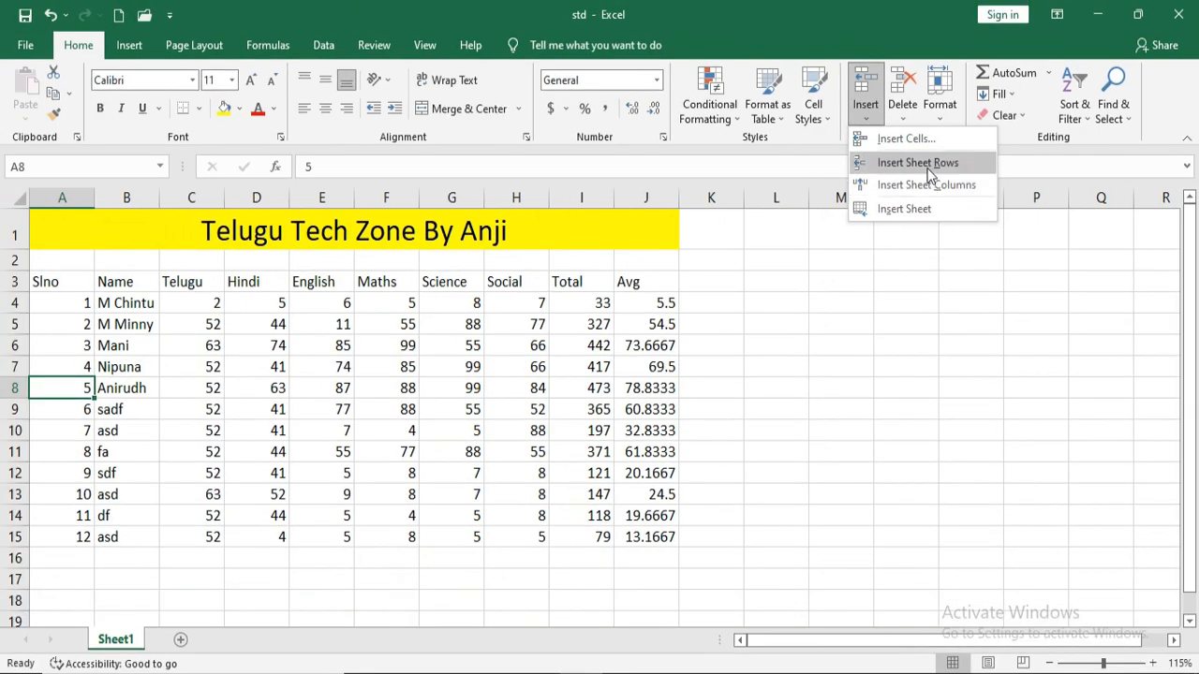
click(930, 164)
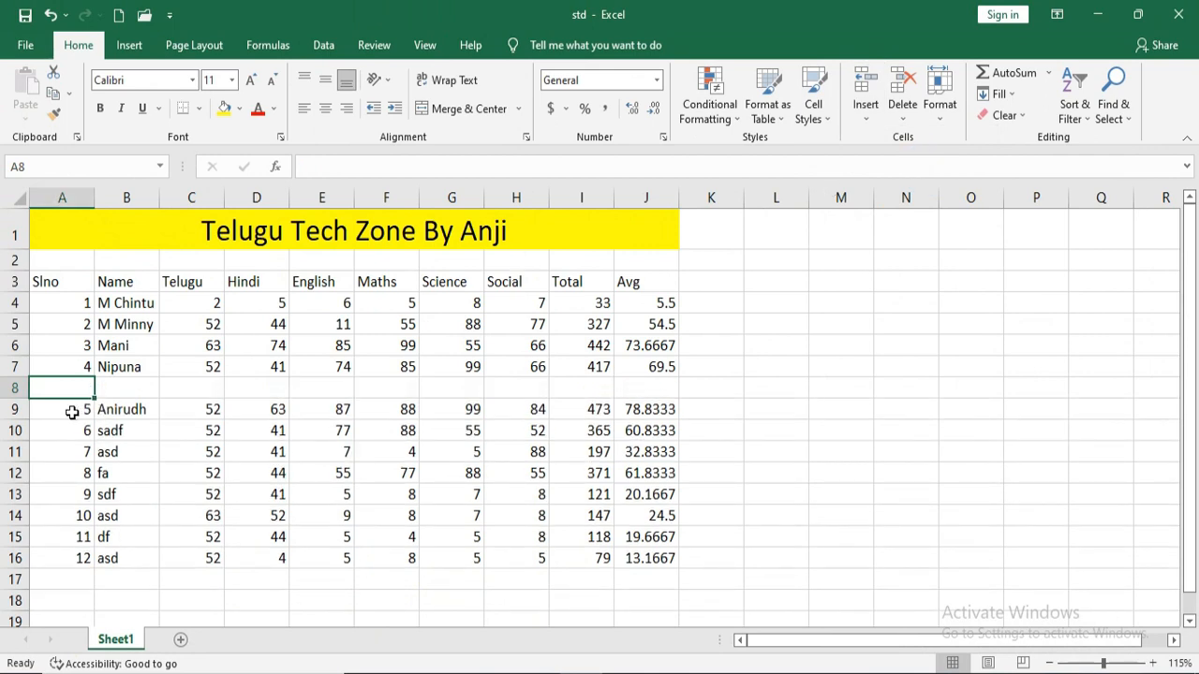
click(71, 412)
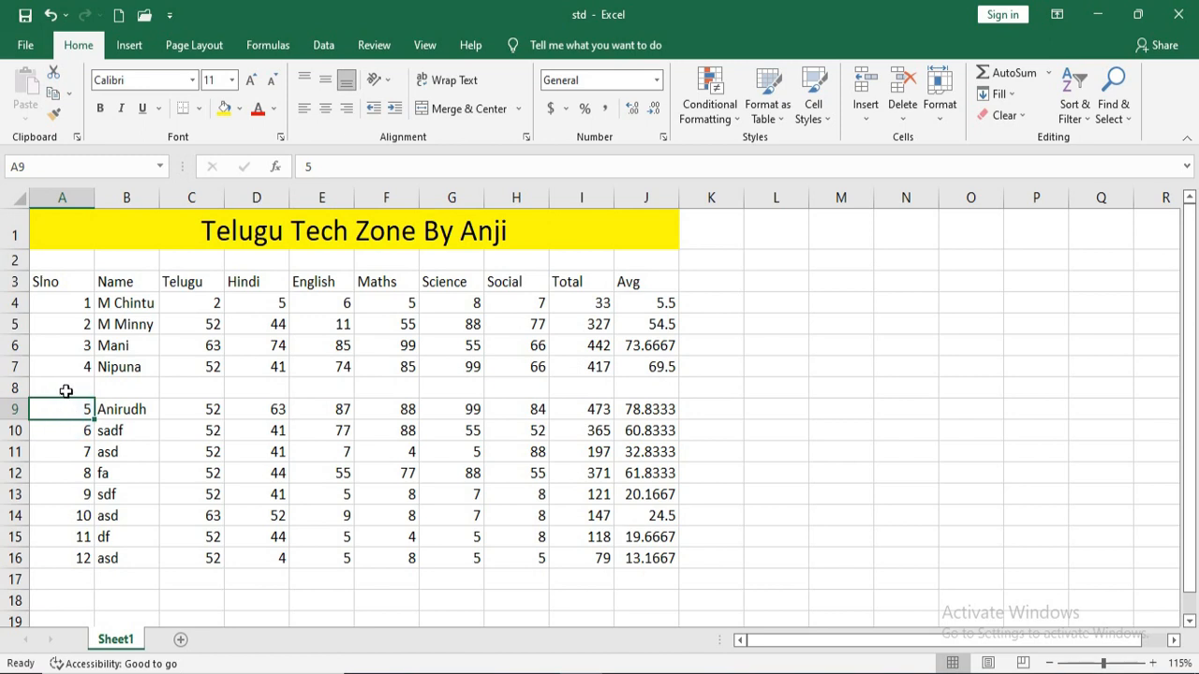
click(63, 389)
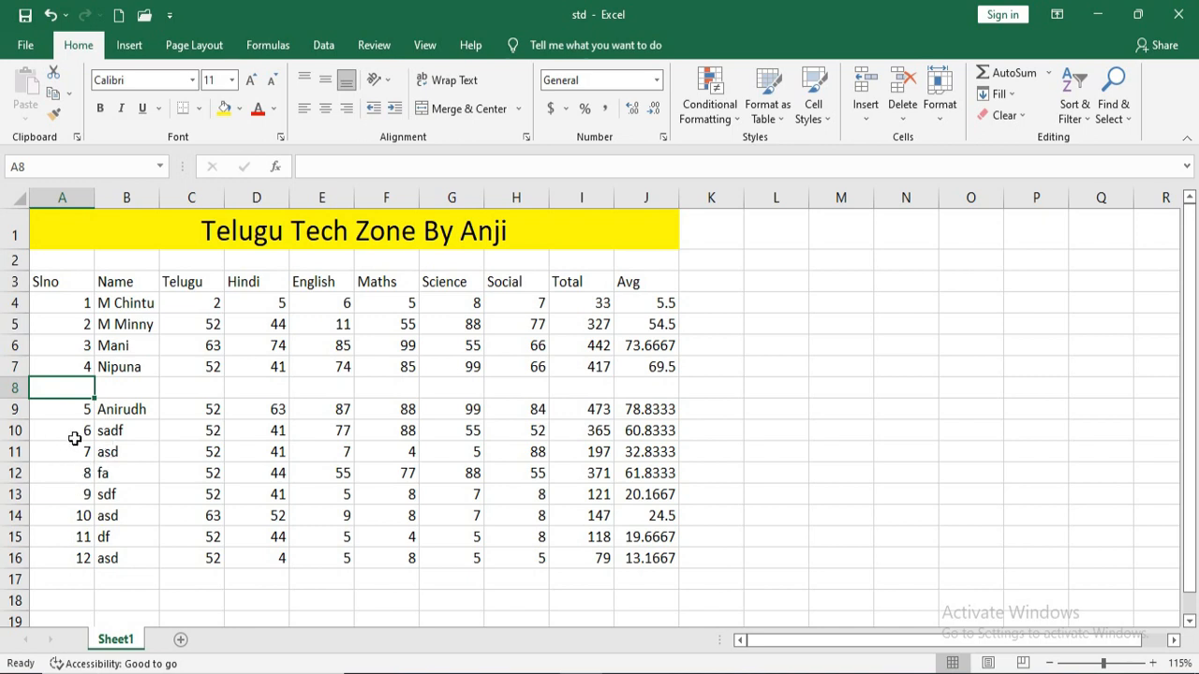
Insert four blank sheet rows above row 10, using the selection A10:B13.
drag(74, 436, 99, 490)
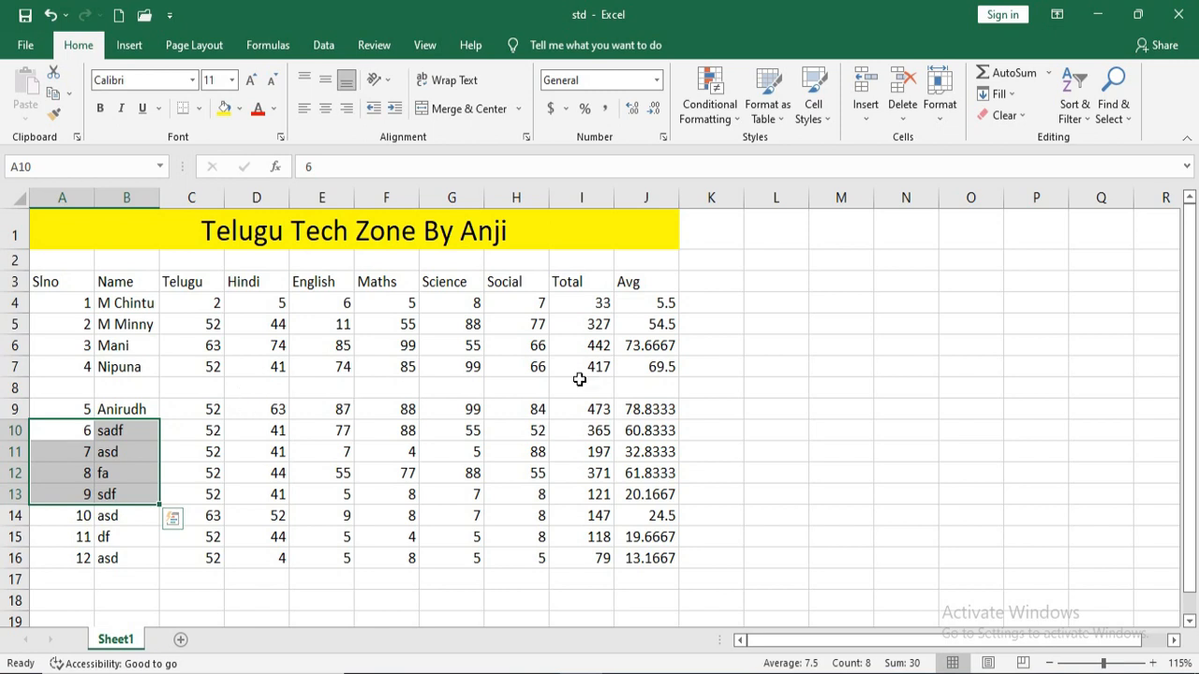
click(868, 111)
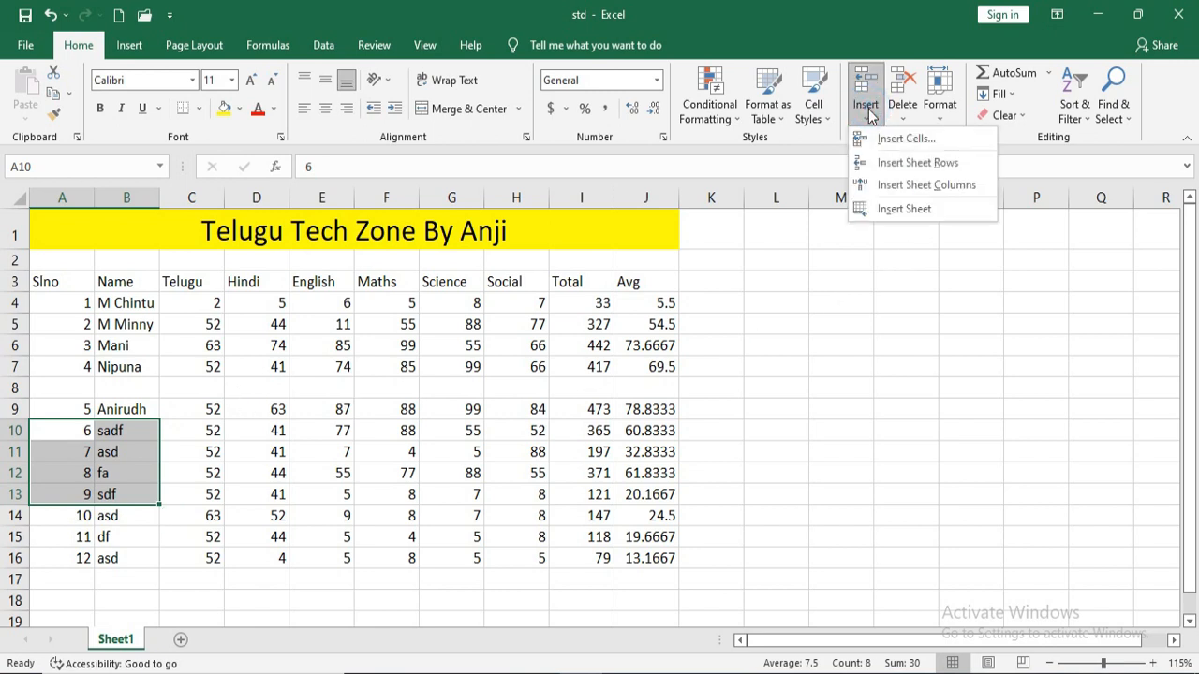
click(897, 165)
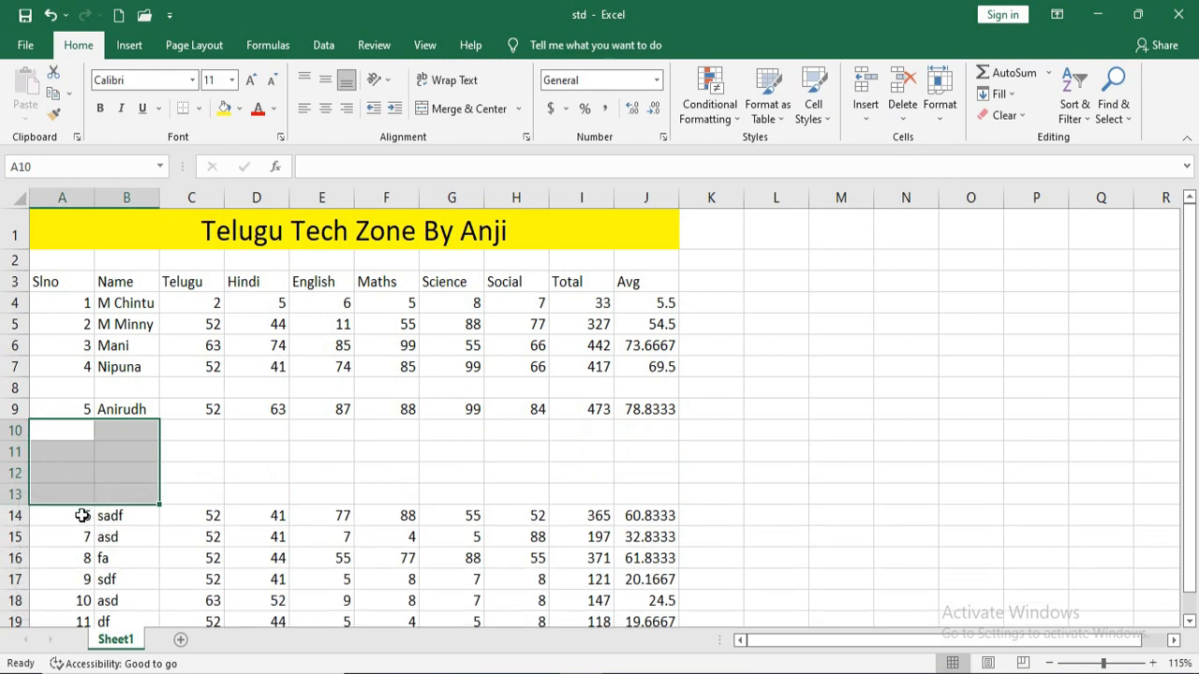
click(84, 435)
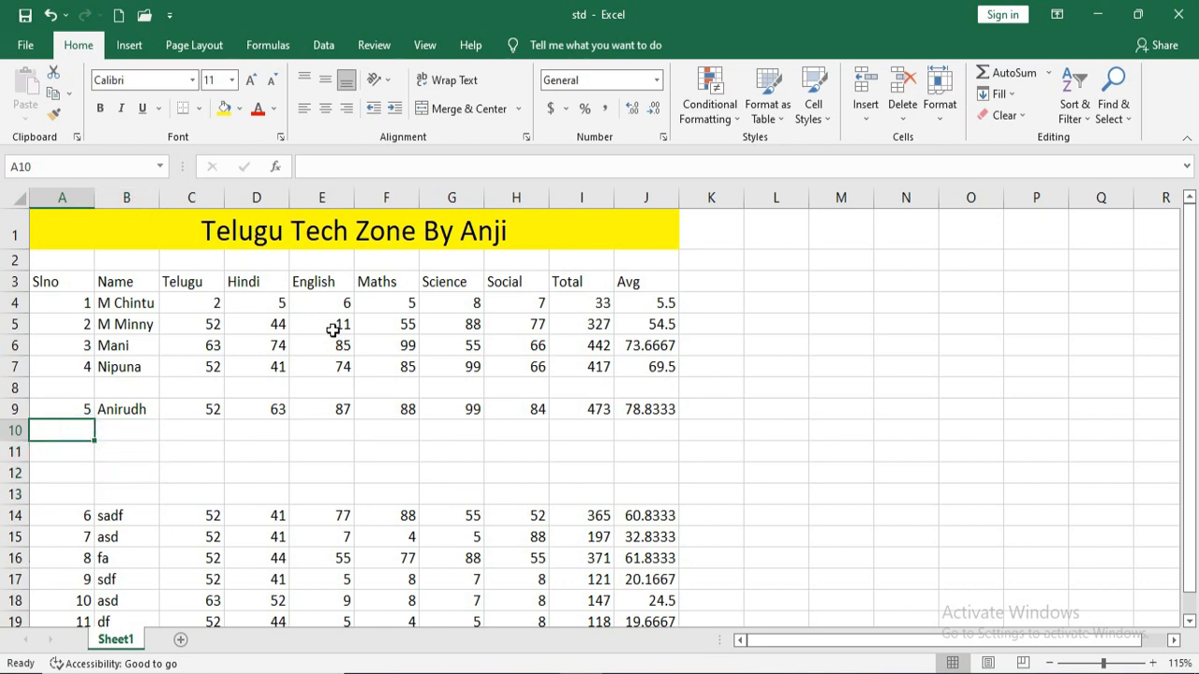
Insert one blank sheet column between the Hindi and English columns.
click(195, 286)
click(254, 283)
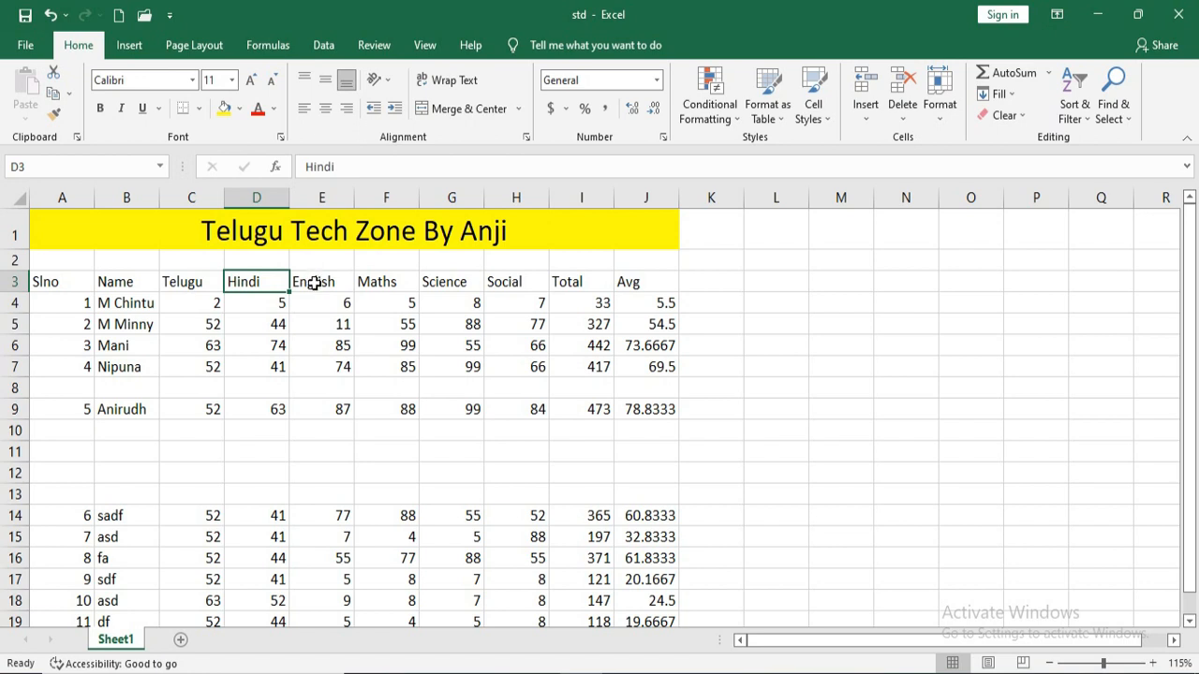
click(315, 282)
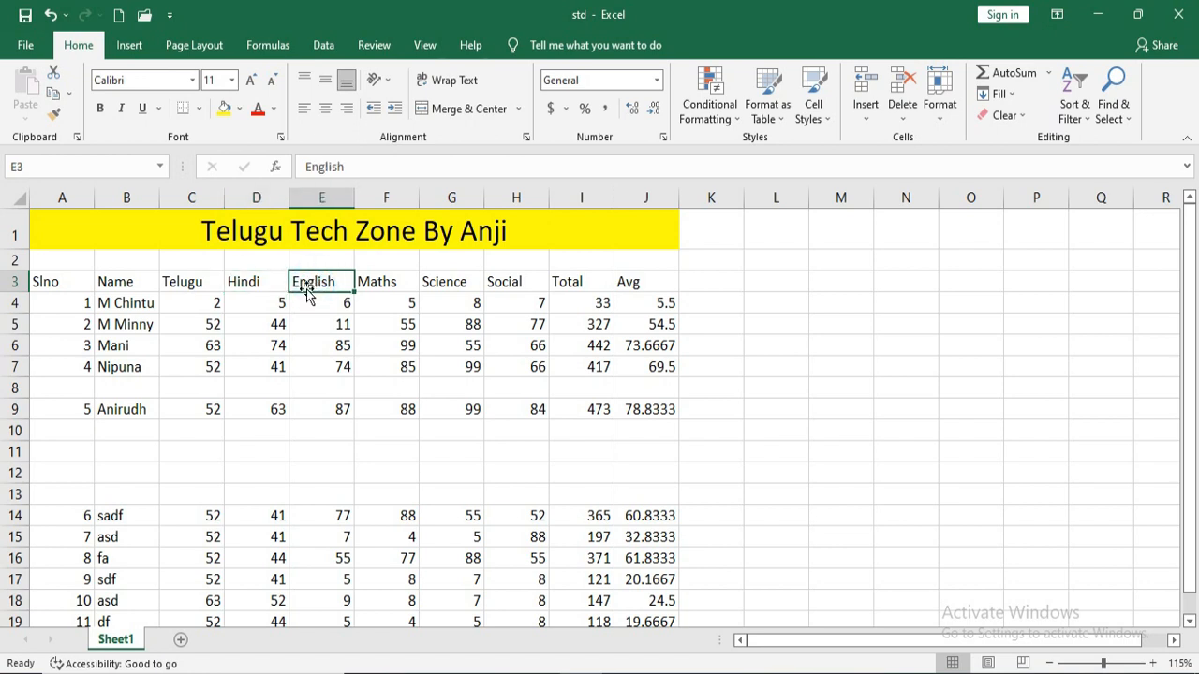
click(867, 116)
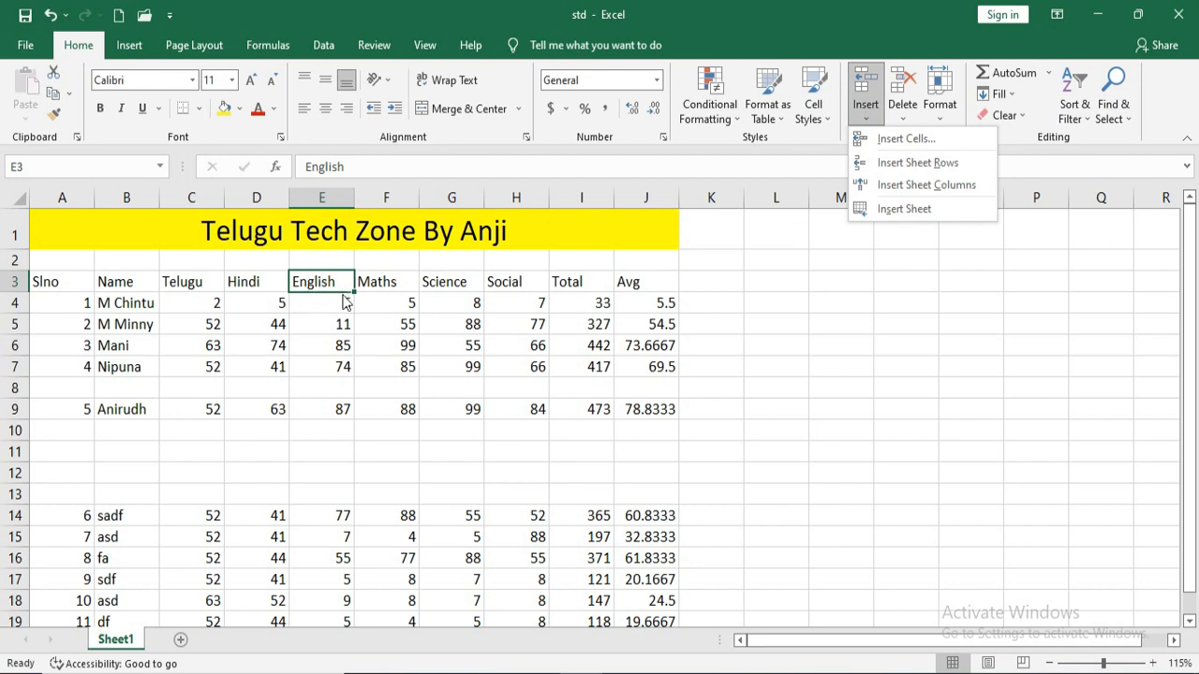
click(926, 185)
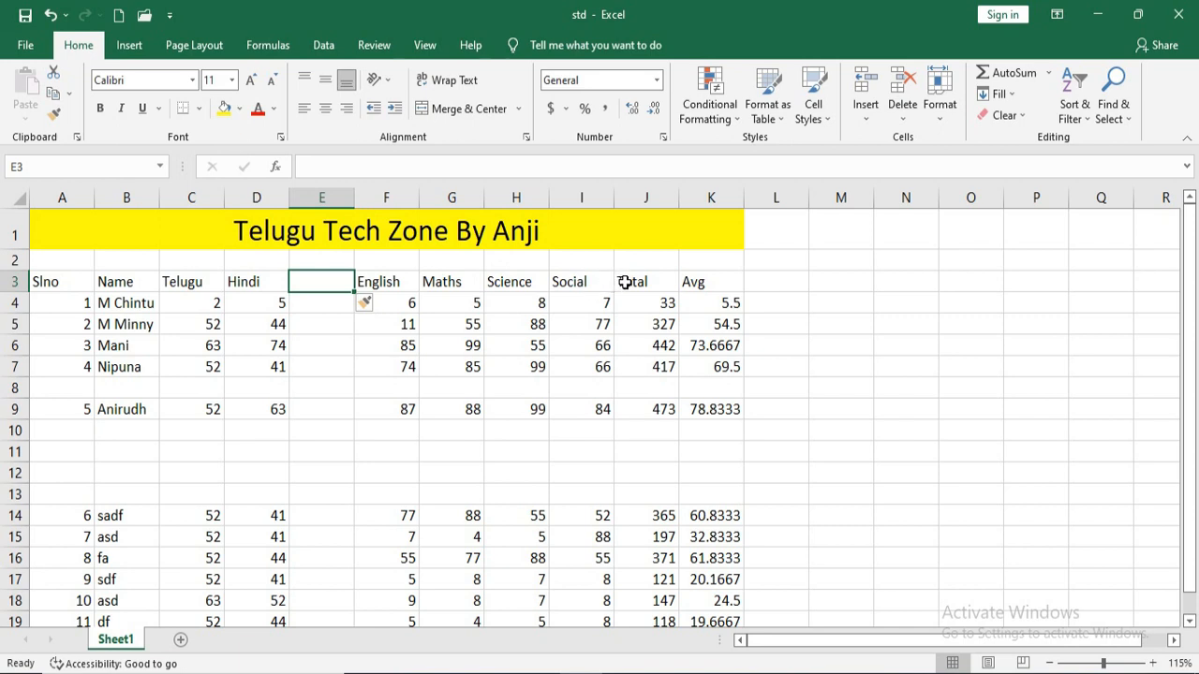
Insert two blank sheet columns before the Total column, using the Total and Avg headers as the selection.
drag(625, 281, 700, 281)
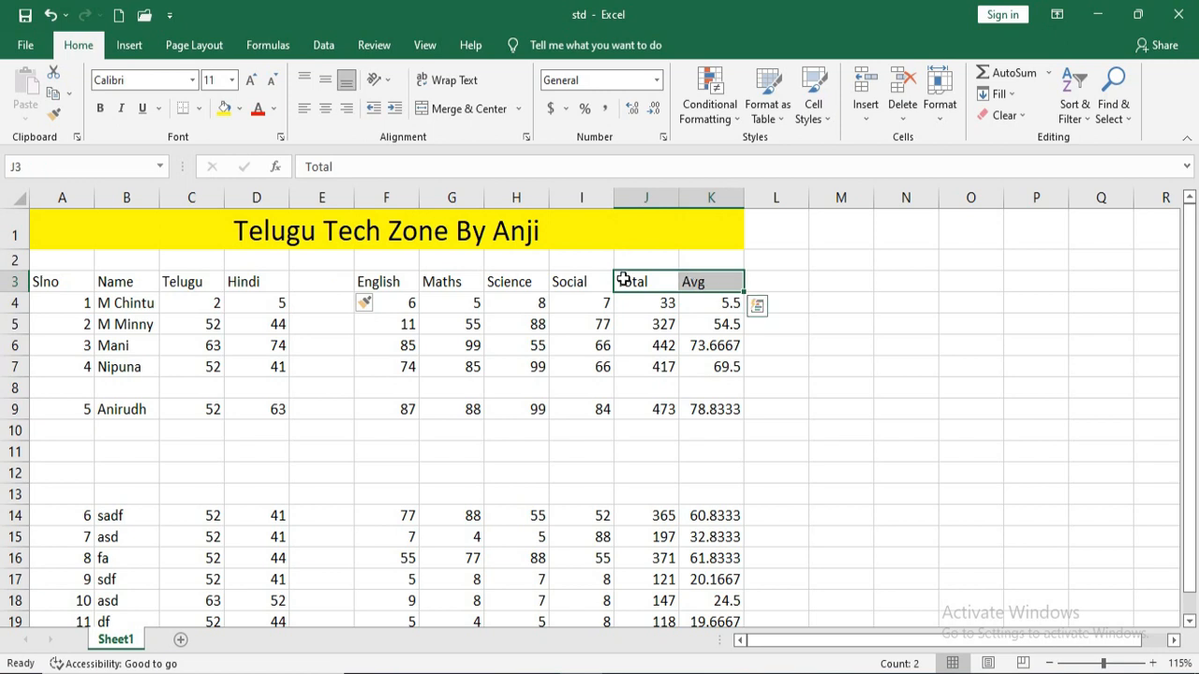
click(869, 123)
click(902, 184)
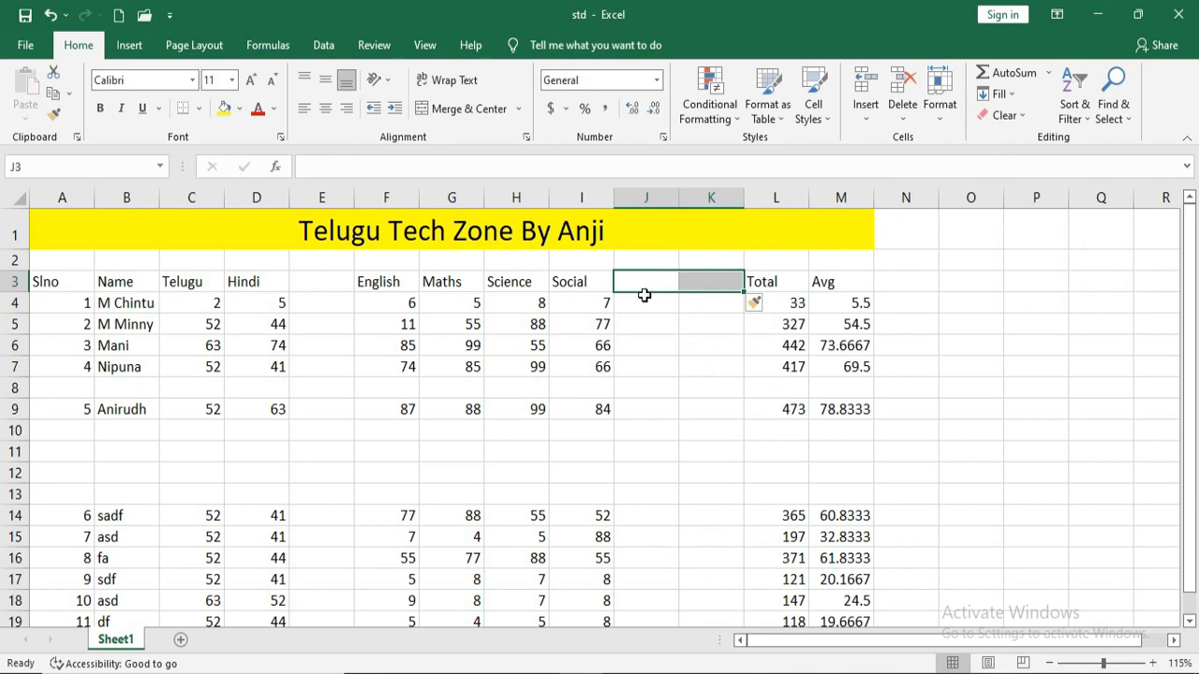
click(626, 348)
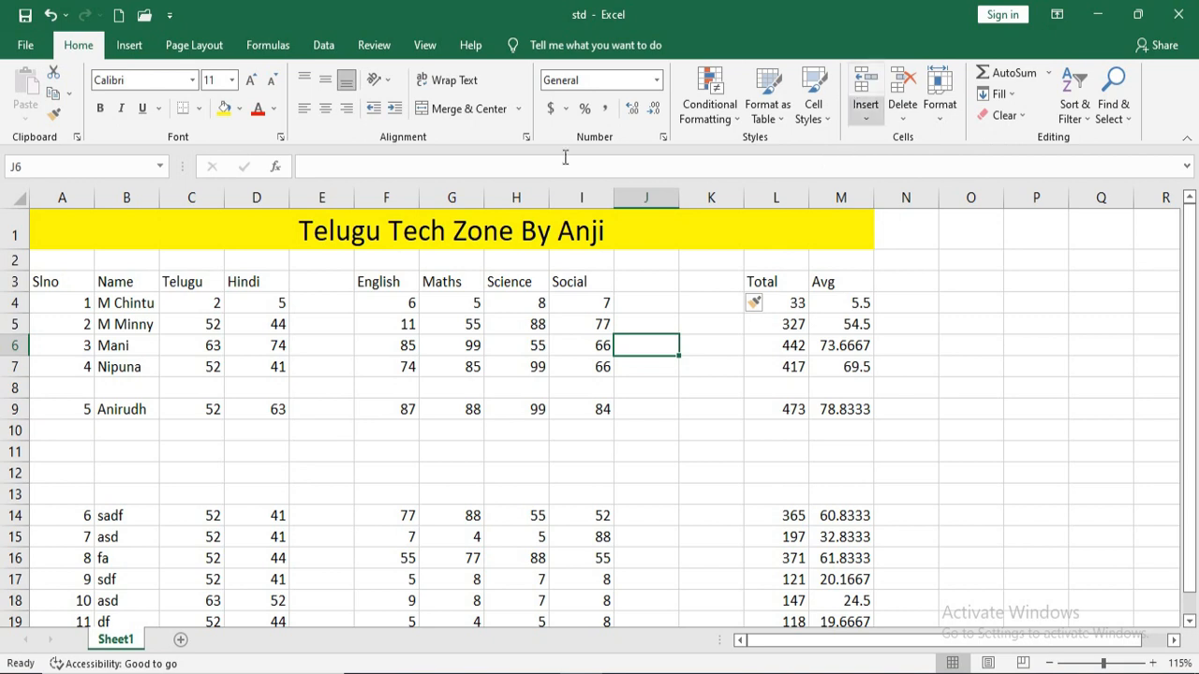
click(201, 325)
right_click(200, 324)
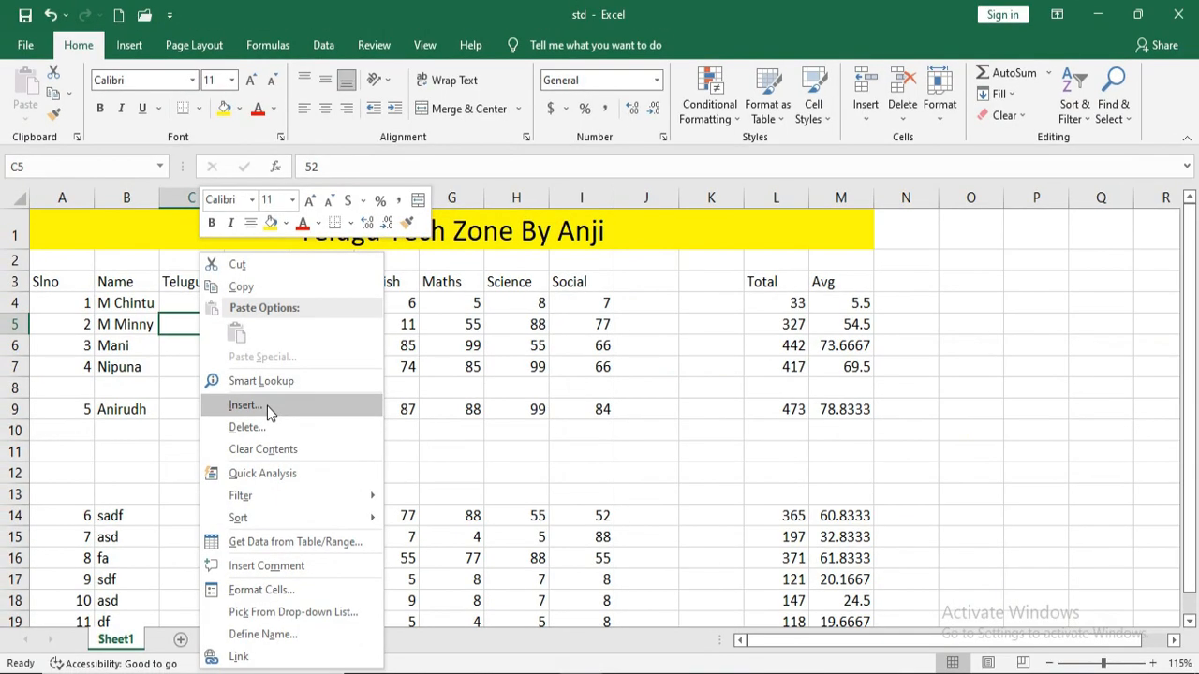
click(268, 409)
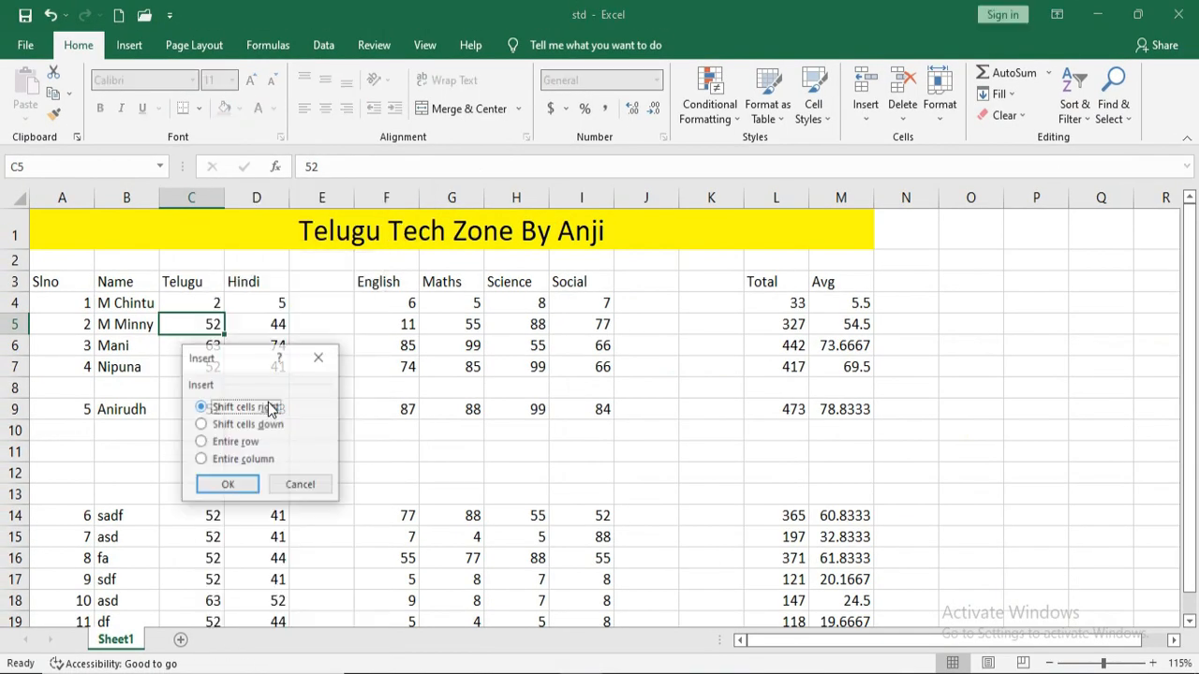
drag(239, 357, 476, 291)
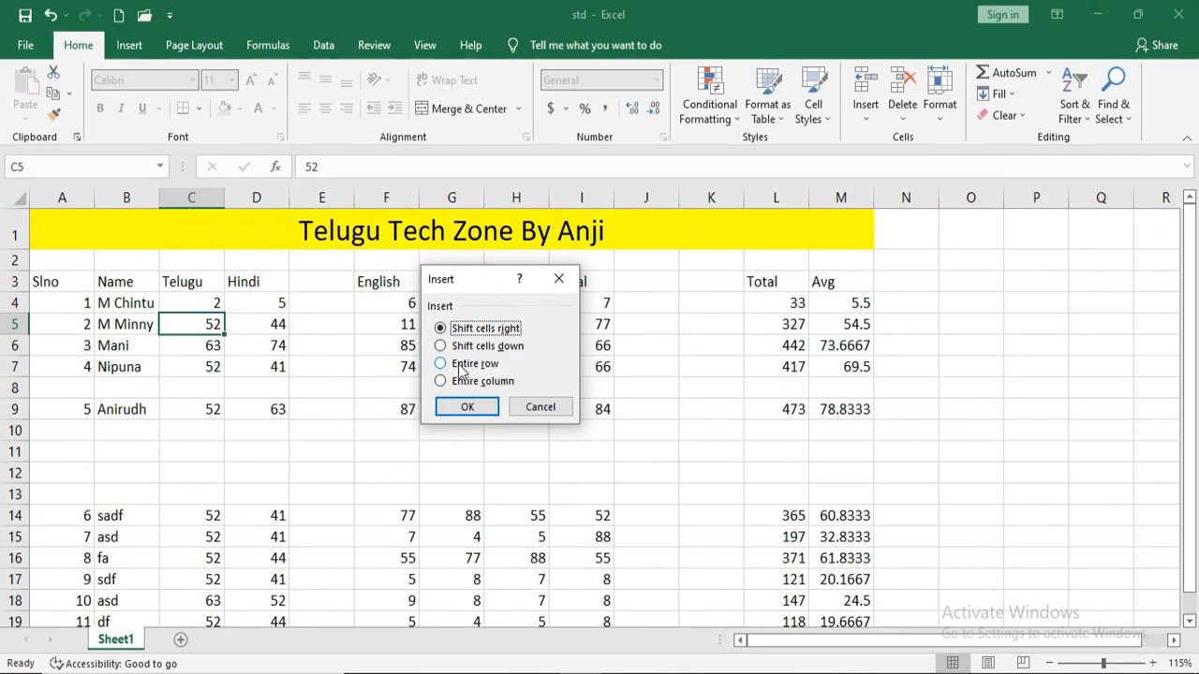
click(543, 406)
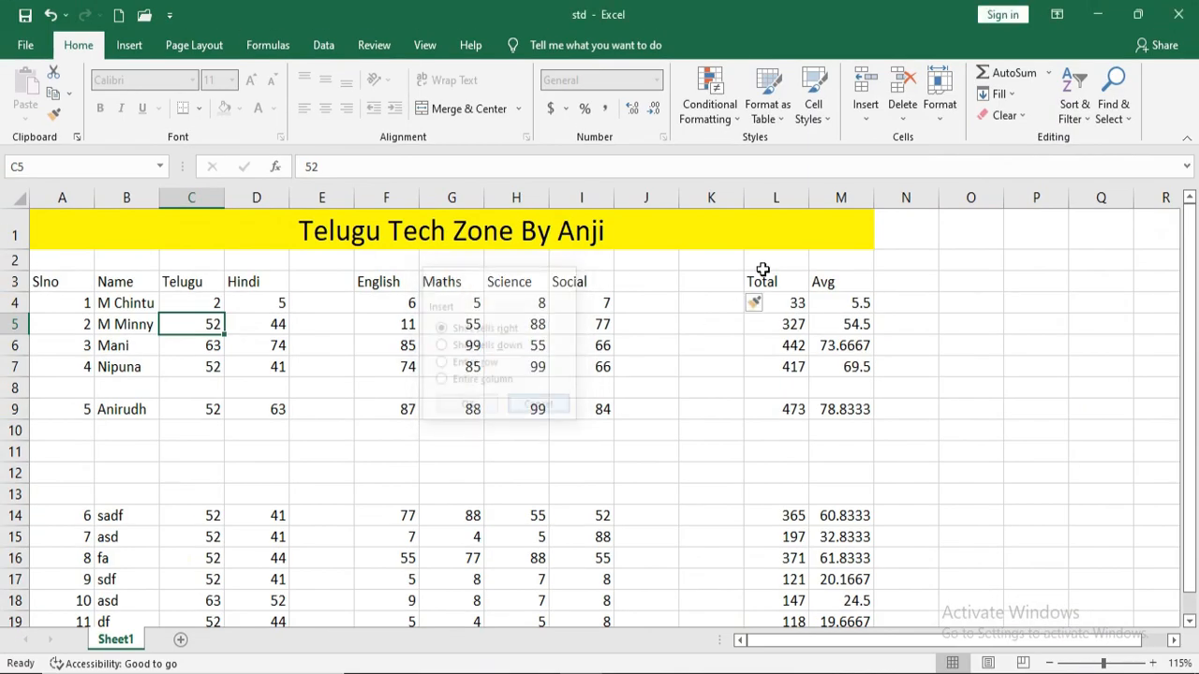
Insert a blank cell at C5 with the Shift cells right option.
click(864, 118)
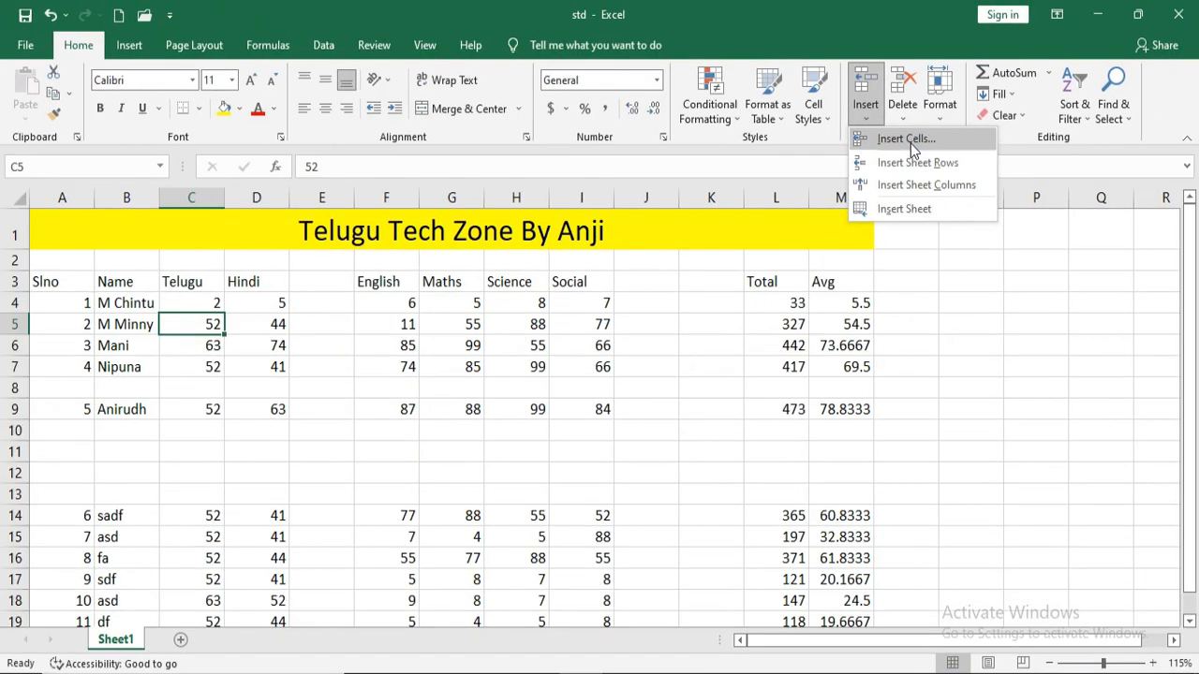
click(910, 140)
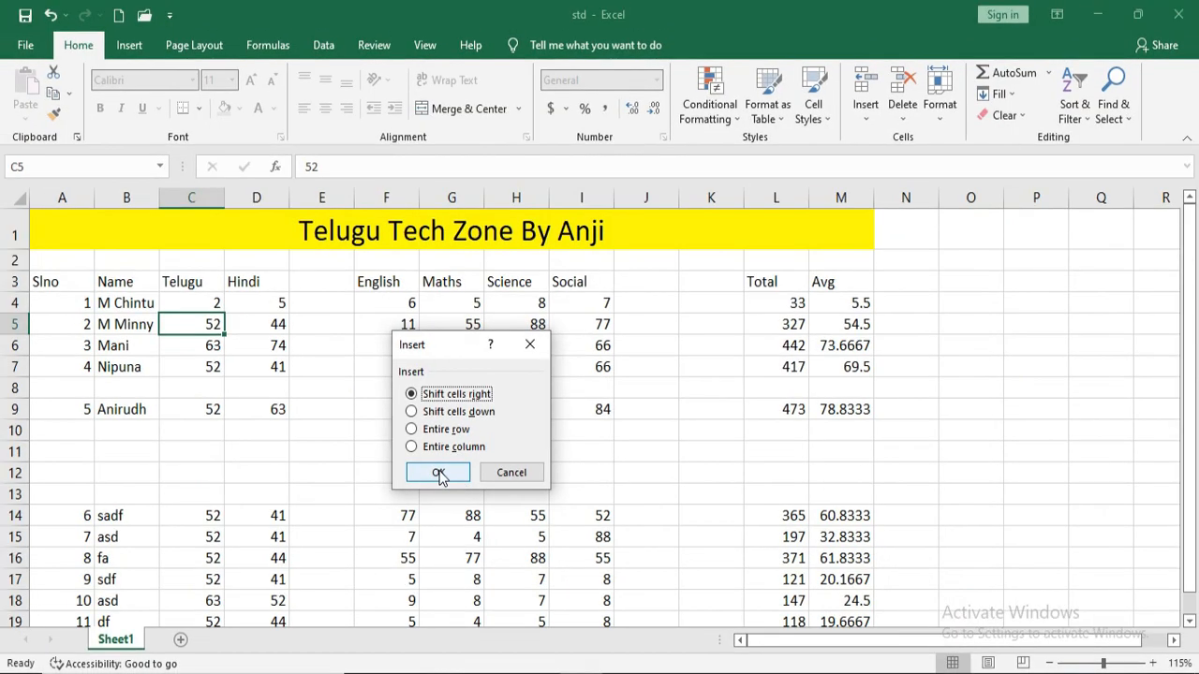
click(439, 473)
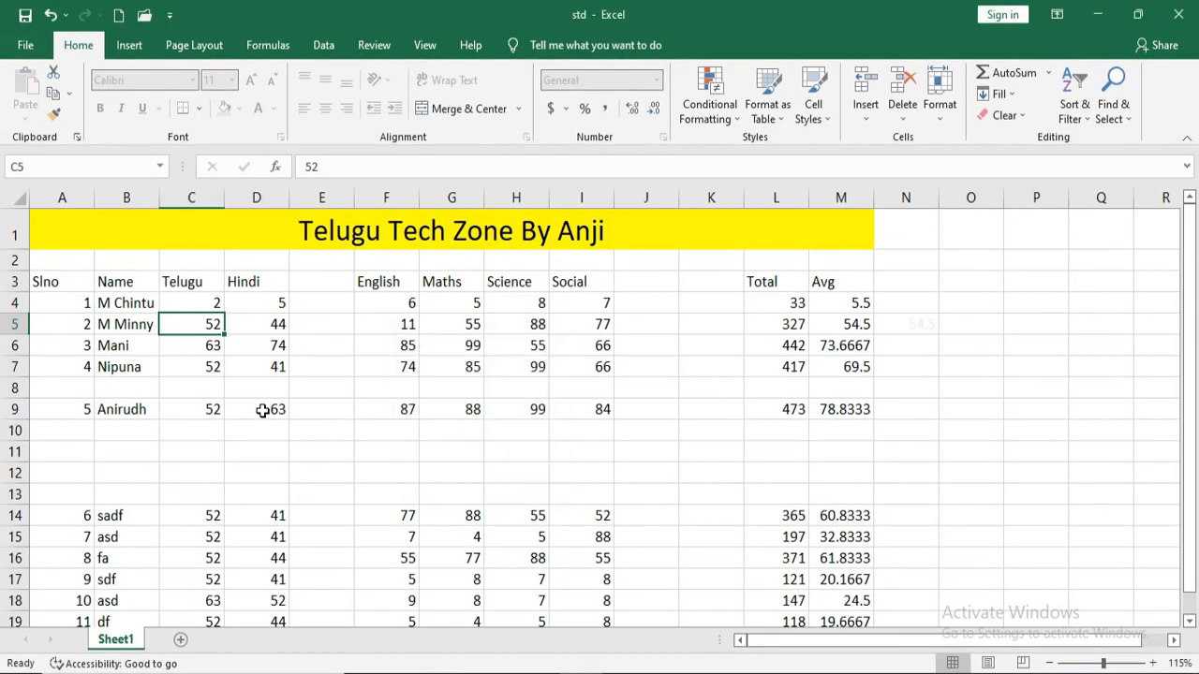
Insert a blank cell at C6 with the Shift cells down option.
click(212, 345)
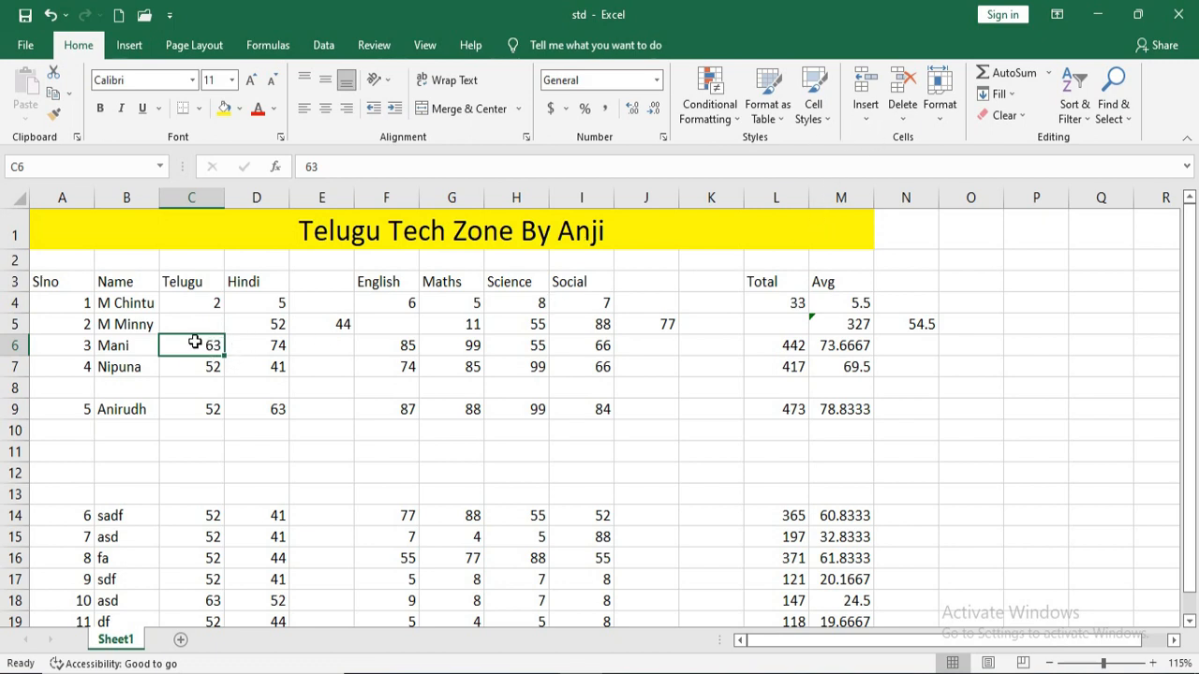
right_click(195, 342)
click(237, 407)
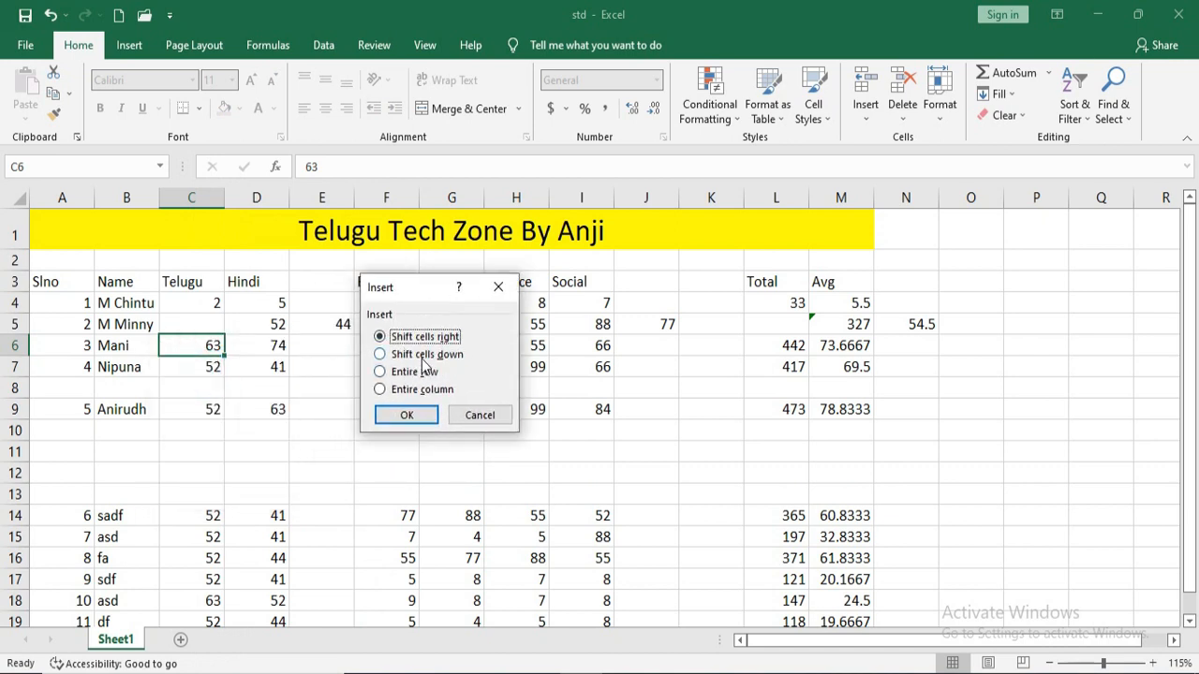
click(424, 356)
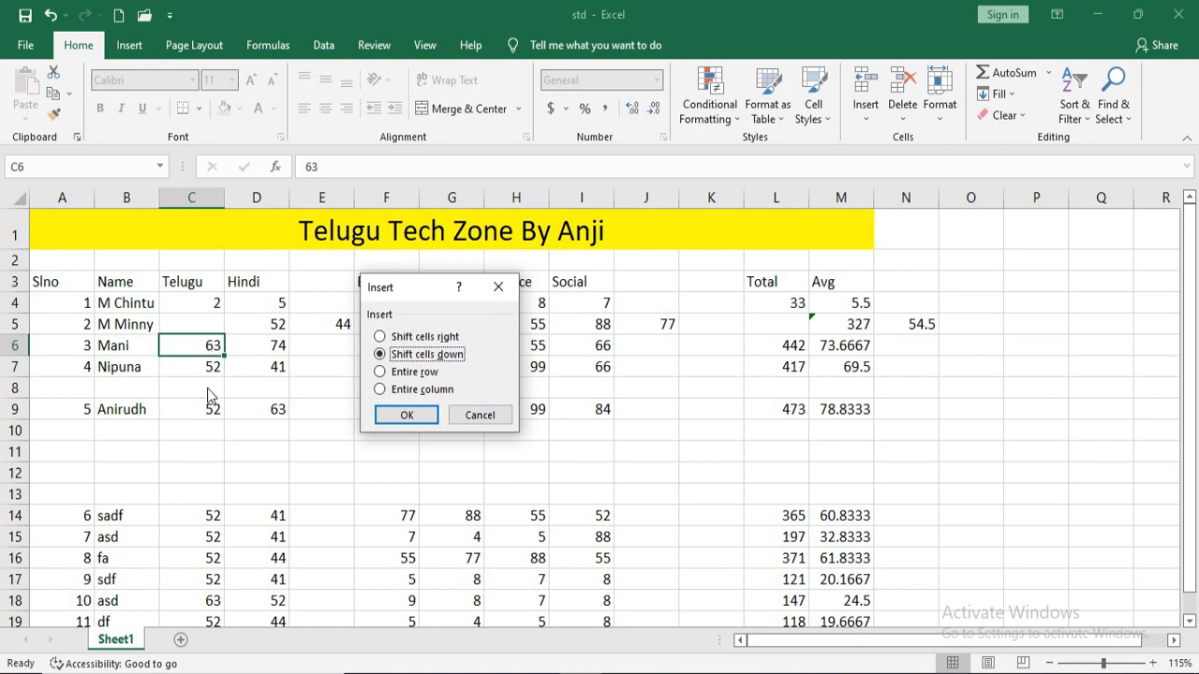
click(417, 413)
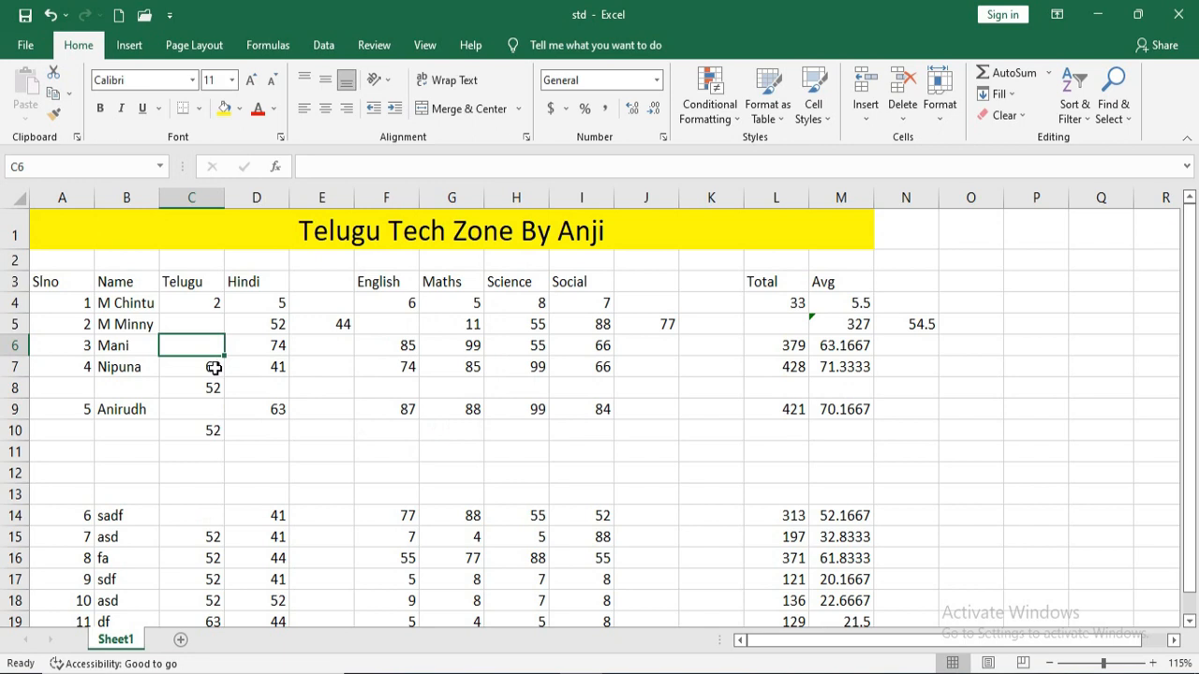
Undo the last two cell insertions at C6 and C5.
key(ctrl+z)
key(ctrl+z)
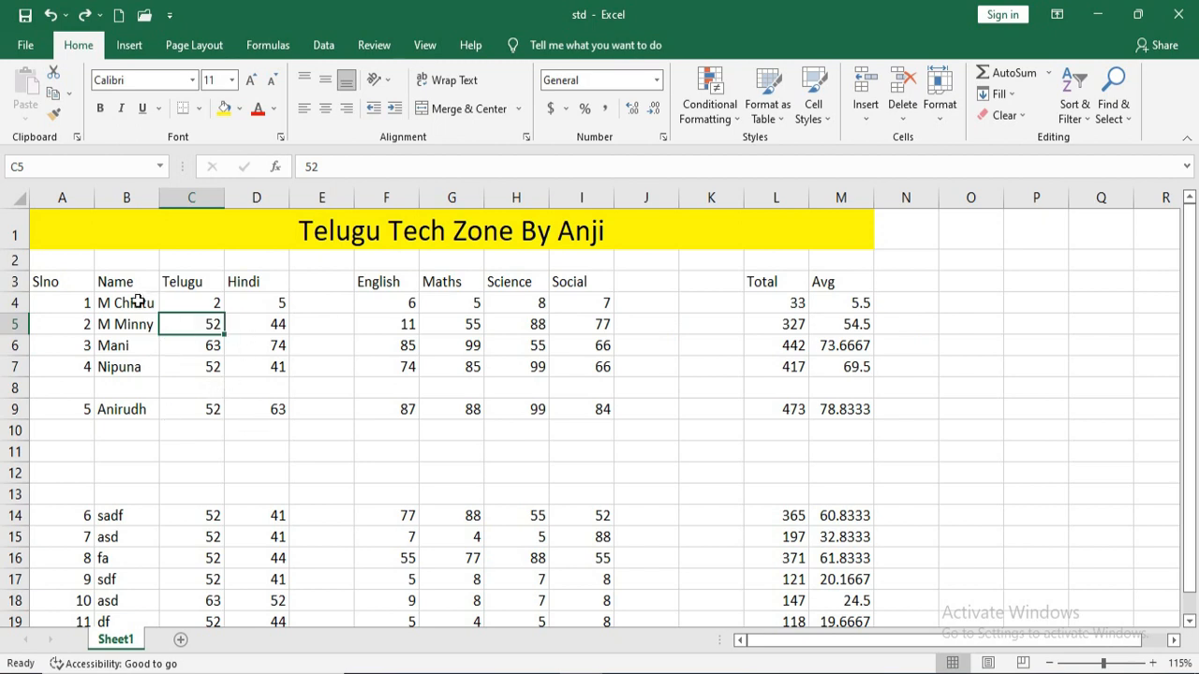
Insert an entire blank row at cell C5 with the Entire row option.
right_click(184, 323)
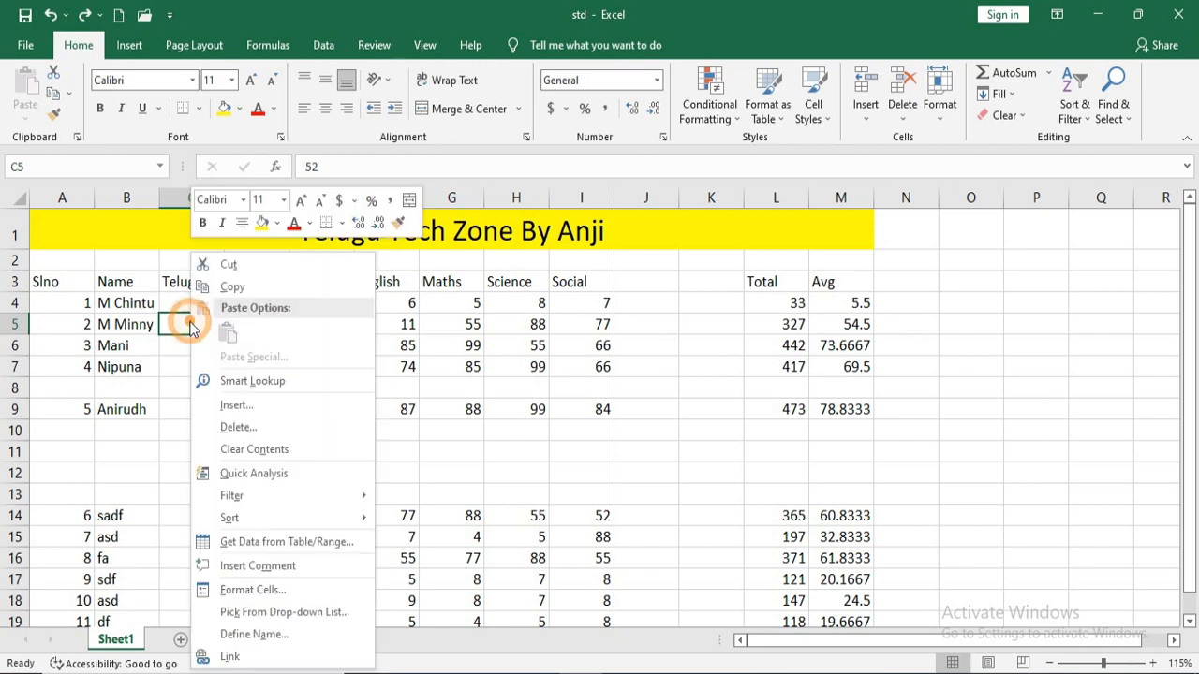
click(237, 409)
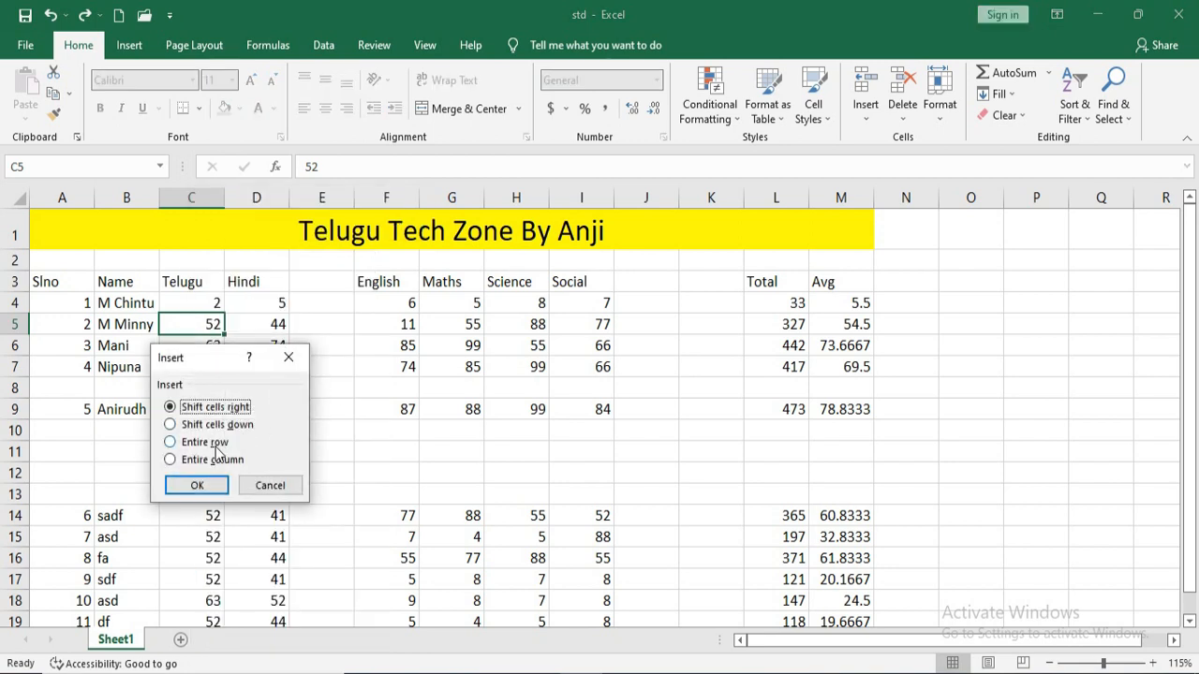
click(182, 442)
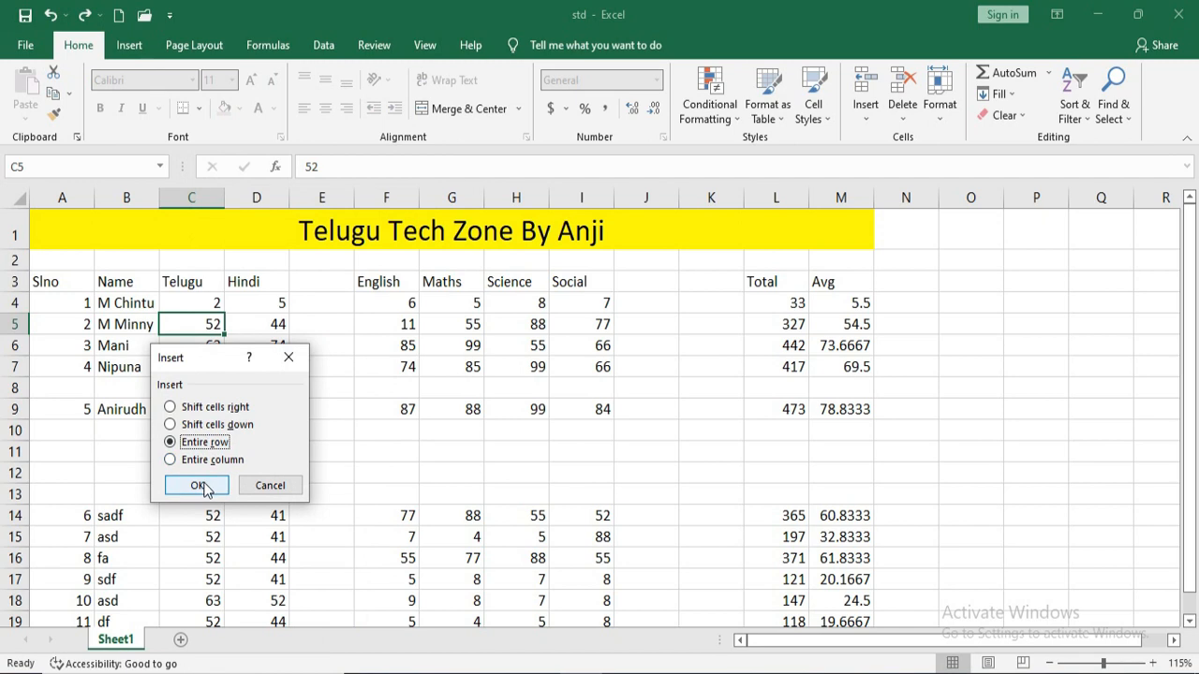
click(198, 484)
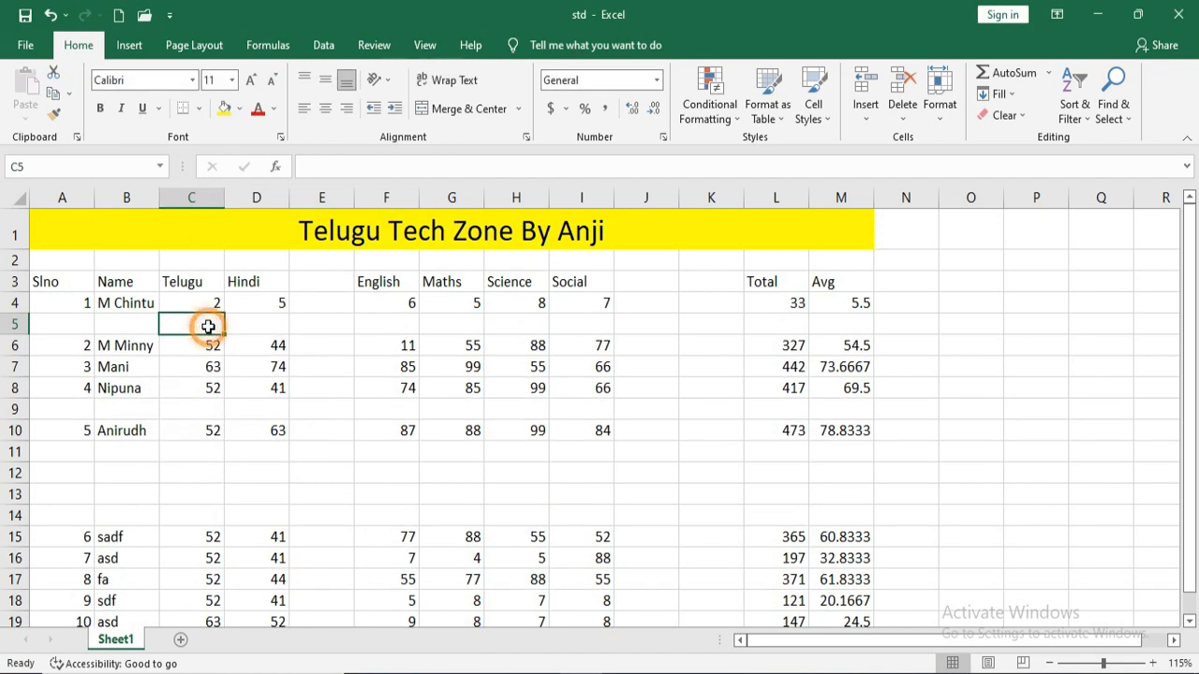
Insert an entire blank column at cell C5 with the Entire column option.
right_click(210, 323)
click(287, 406)
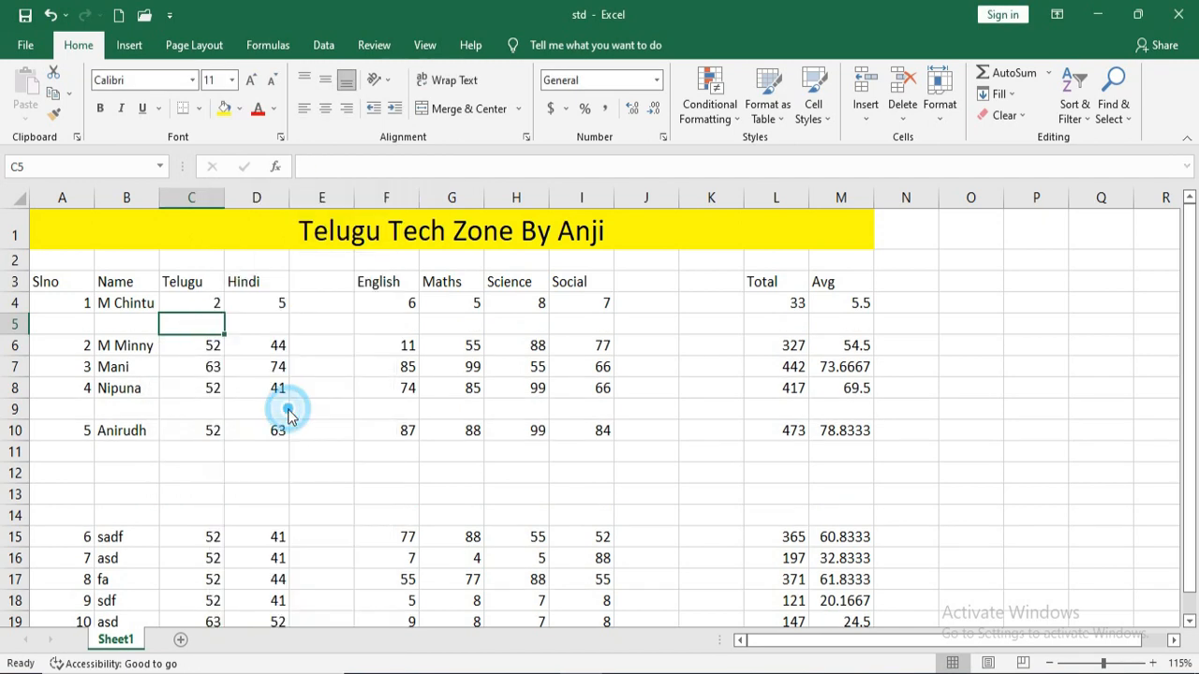
click(263, 462)
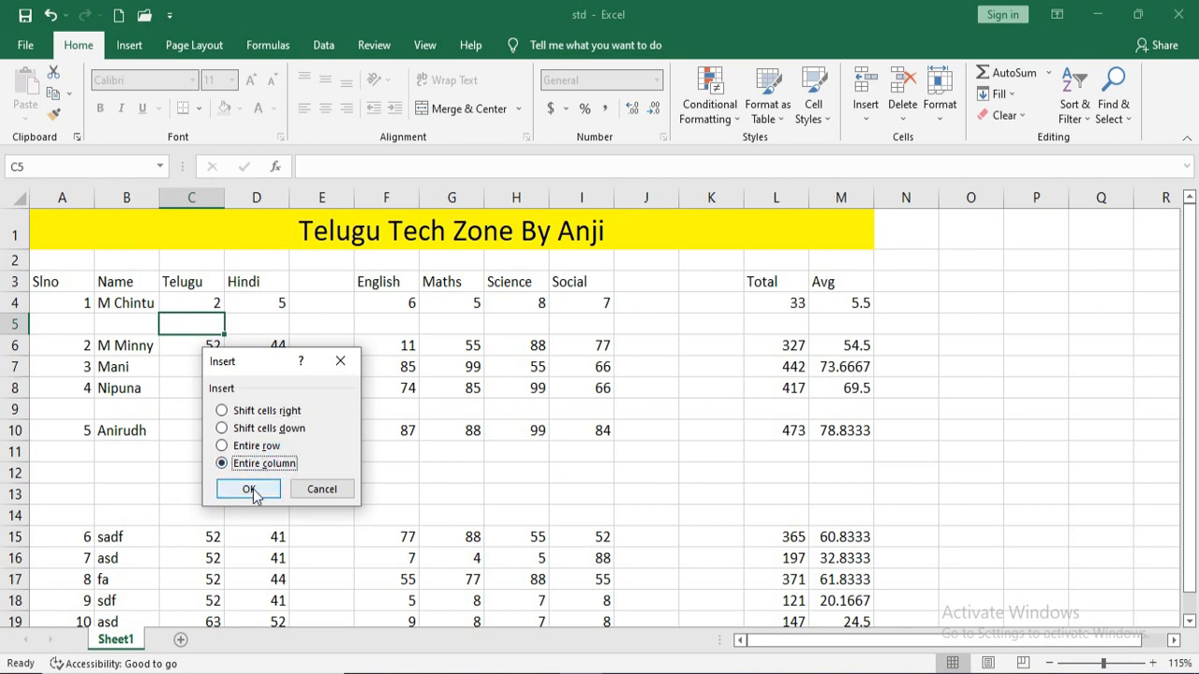
click(250, 491)
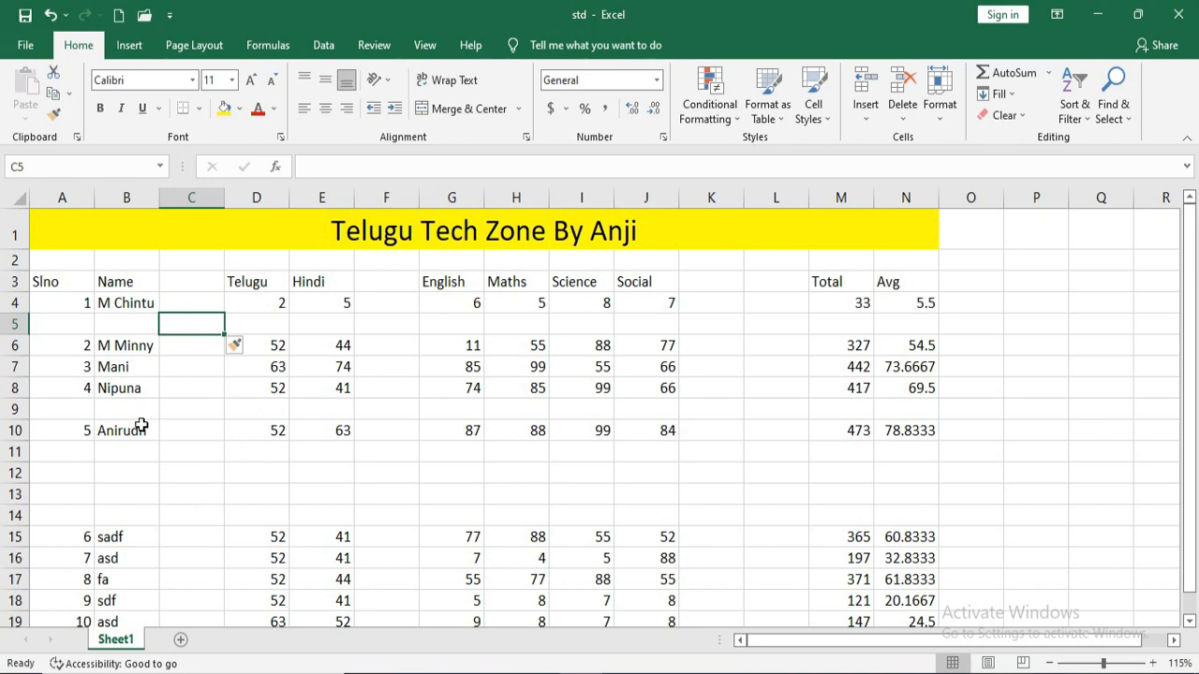
click(117, 390)
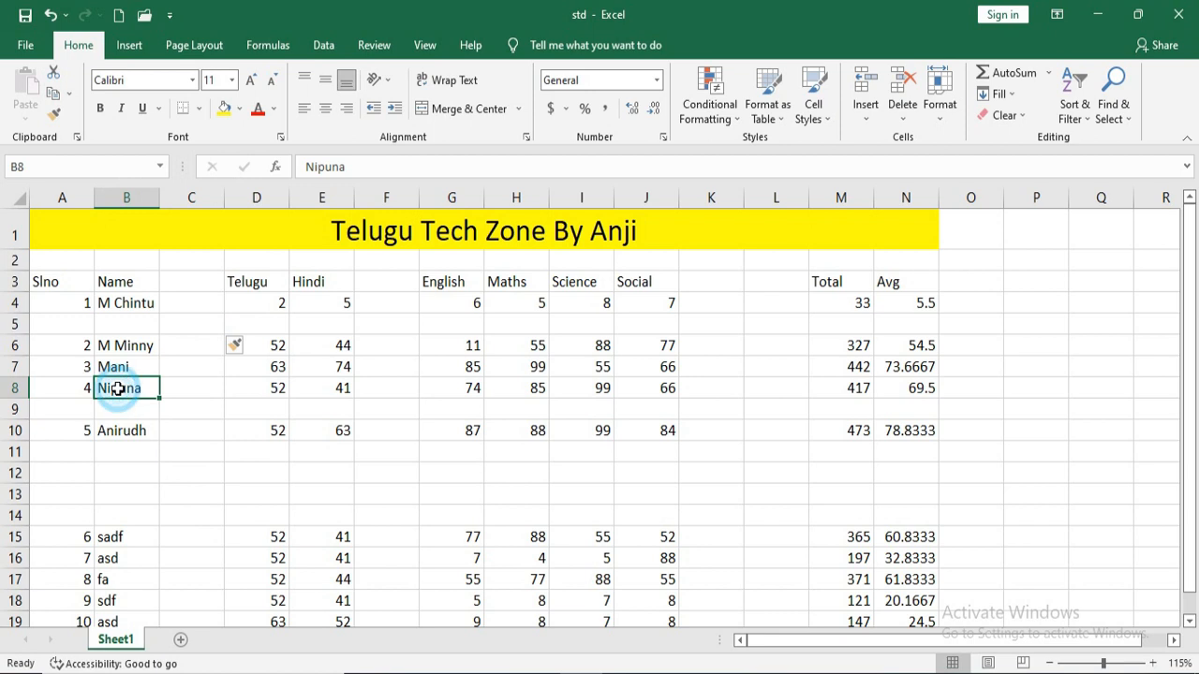
click(281, 368)
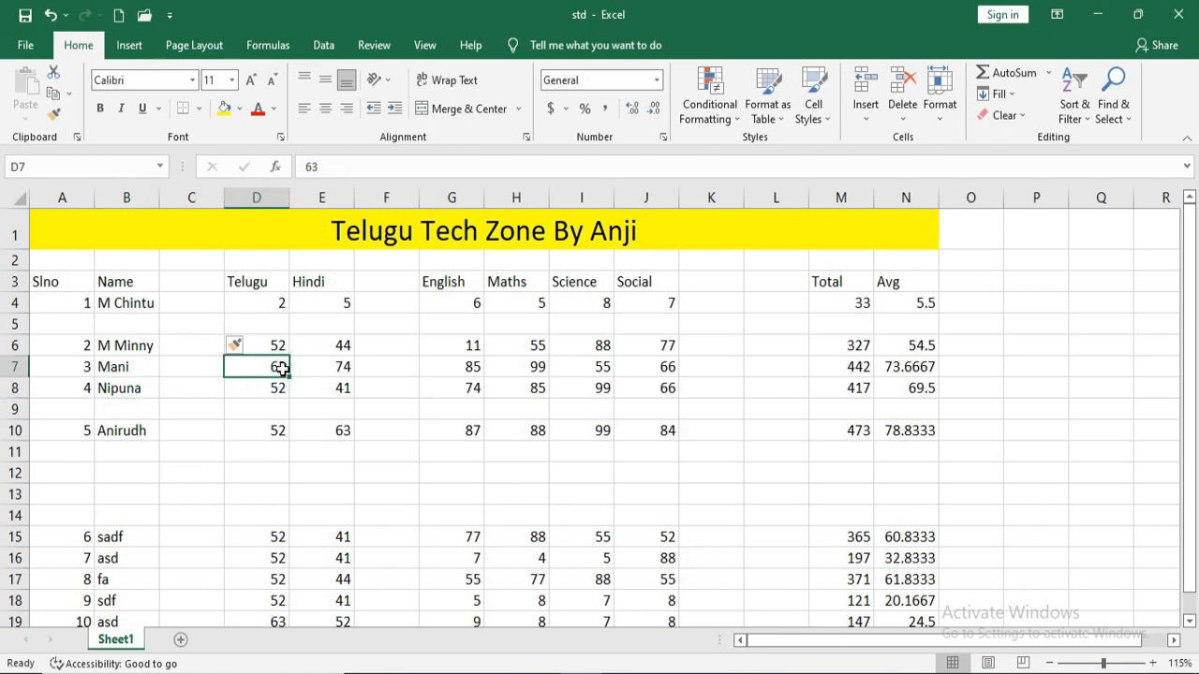
click(283, 289)
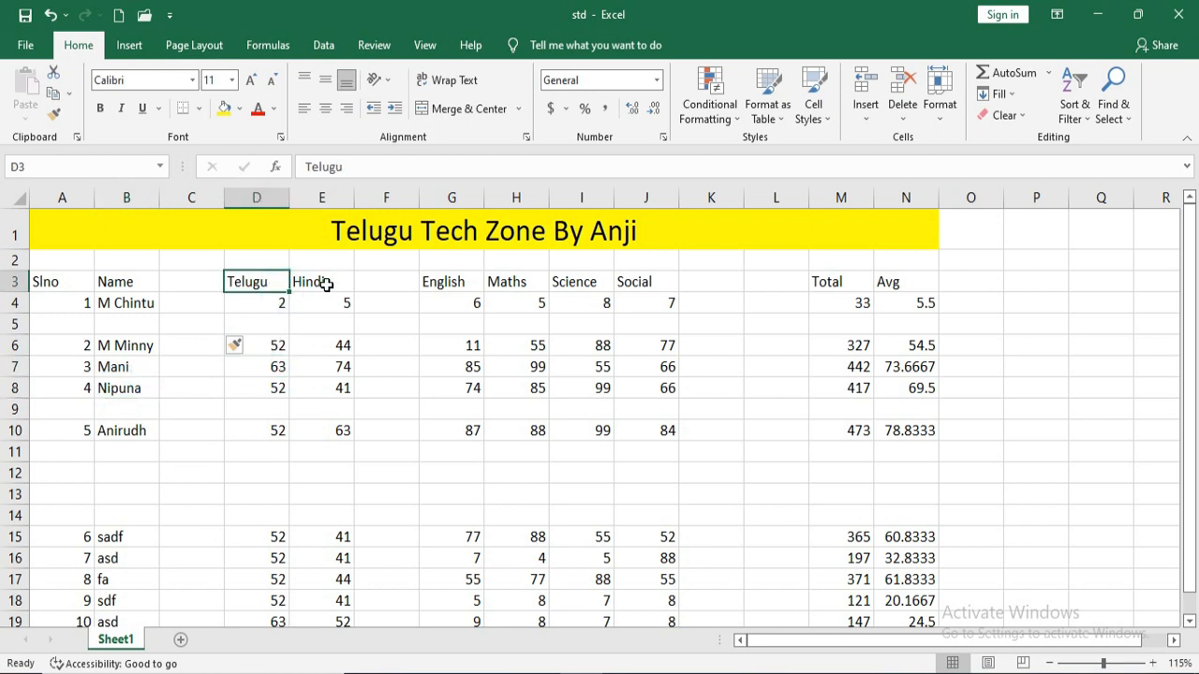
click(316, 281)
right_click(264, 281)
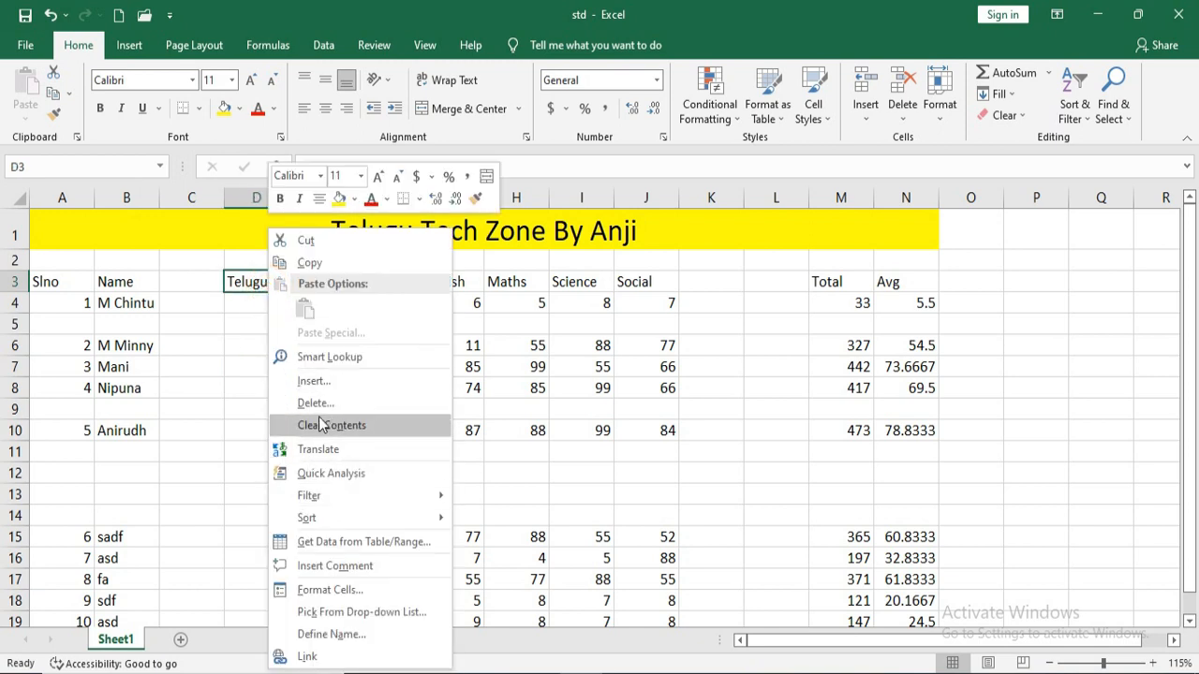
click(337, 383)
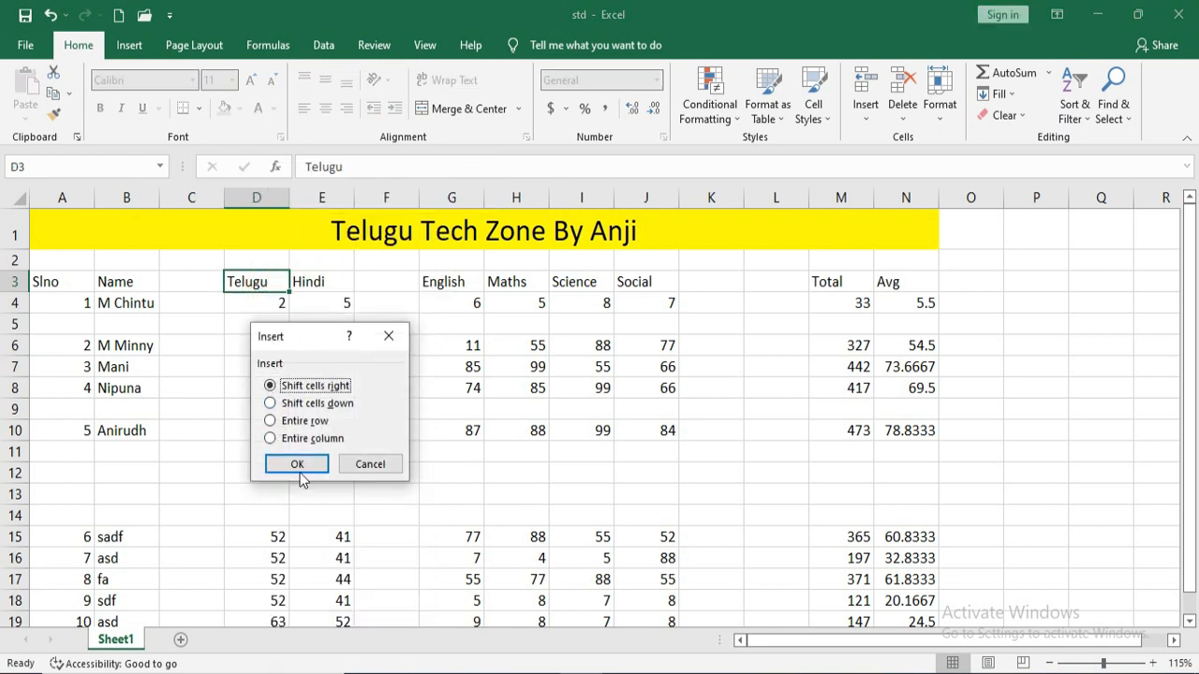
click(387, 337)
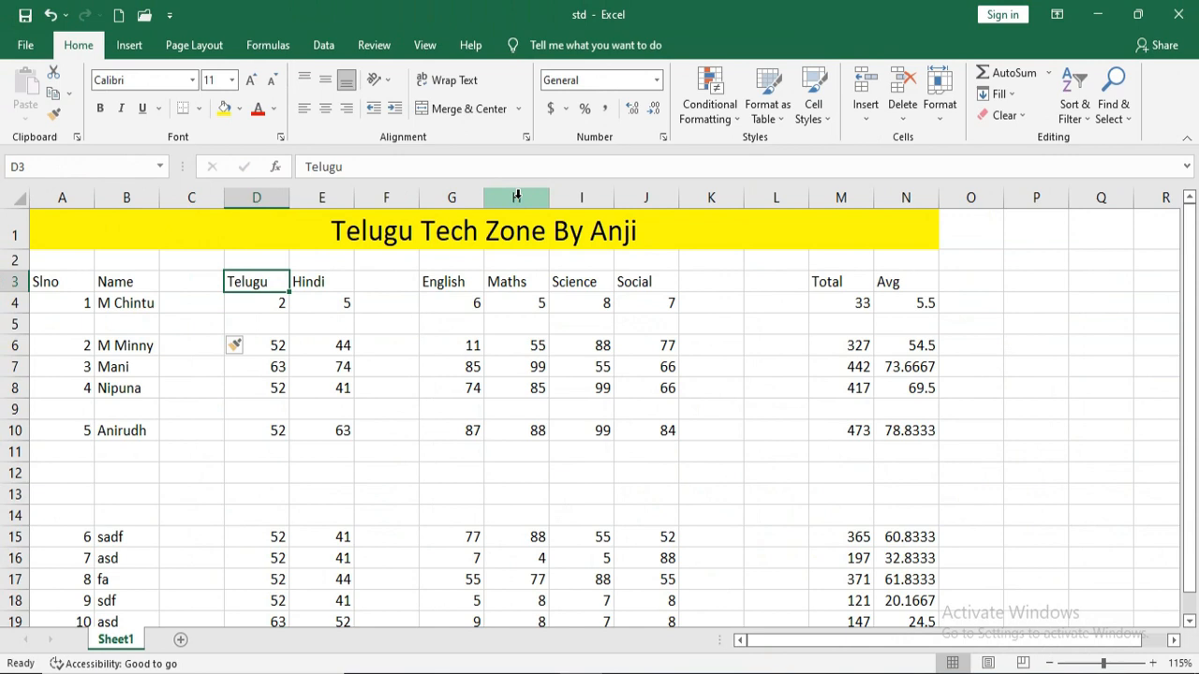
Insert a blank column at column H before Maths and a blank row at row 8.
right_click(515, 197)
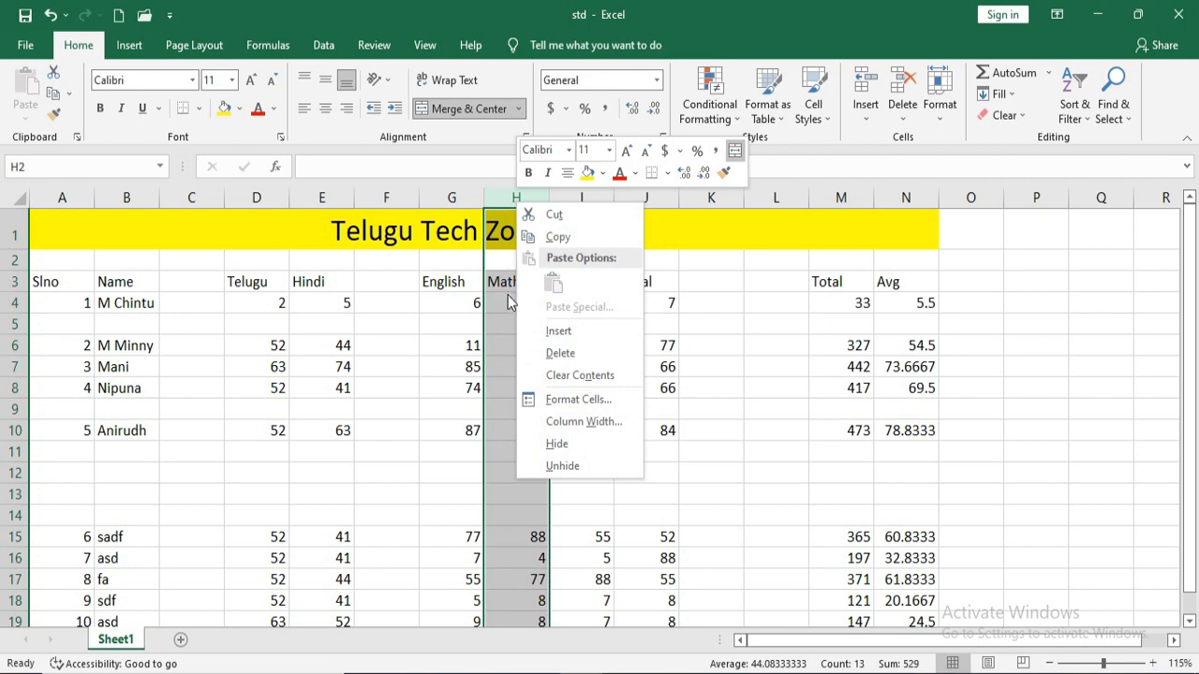
click(555, 333)
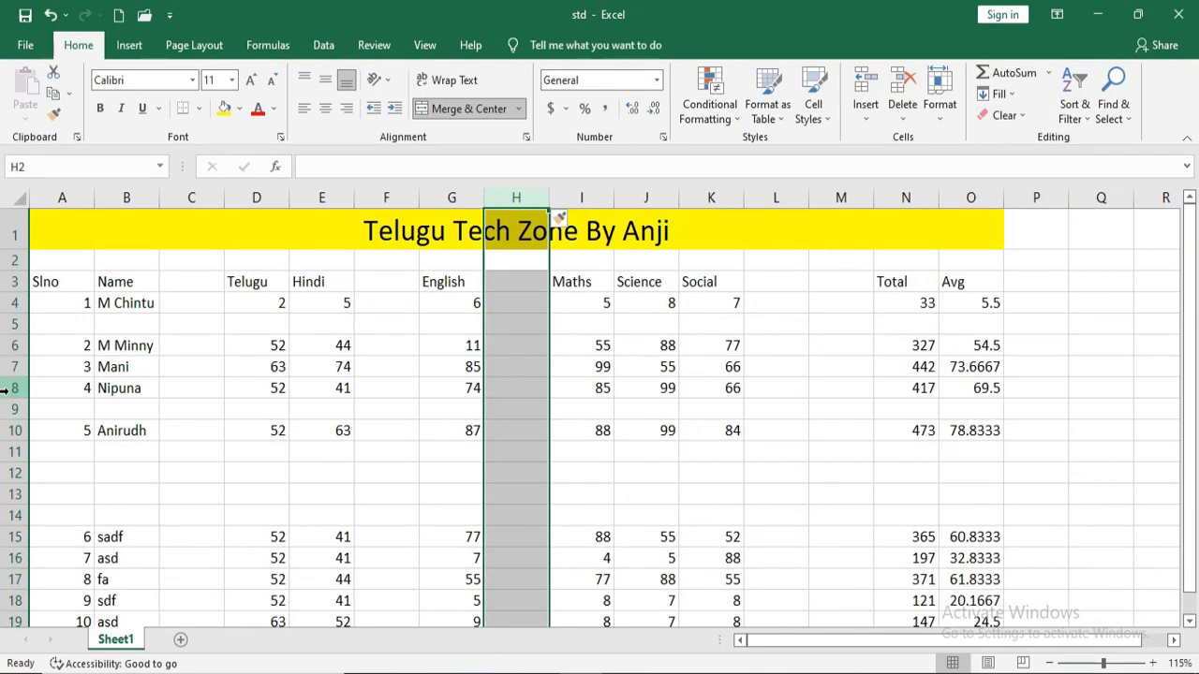
right_click(11, 388)
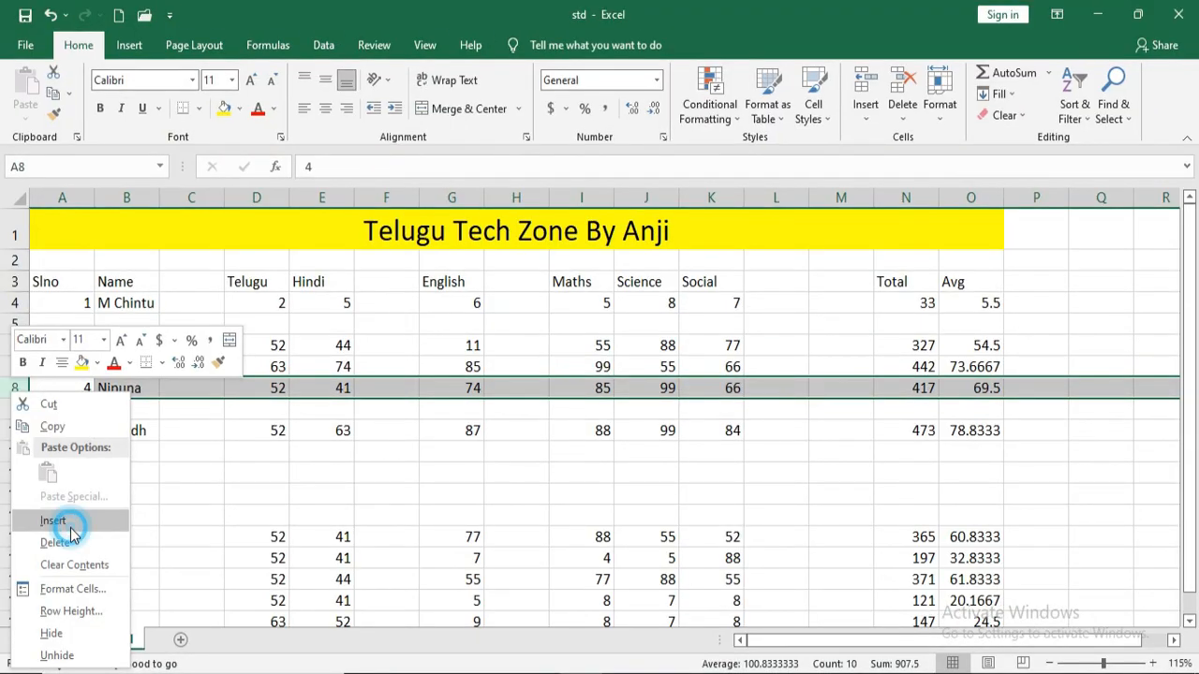
click(84, 520)
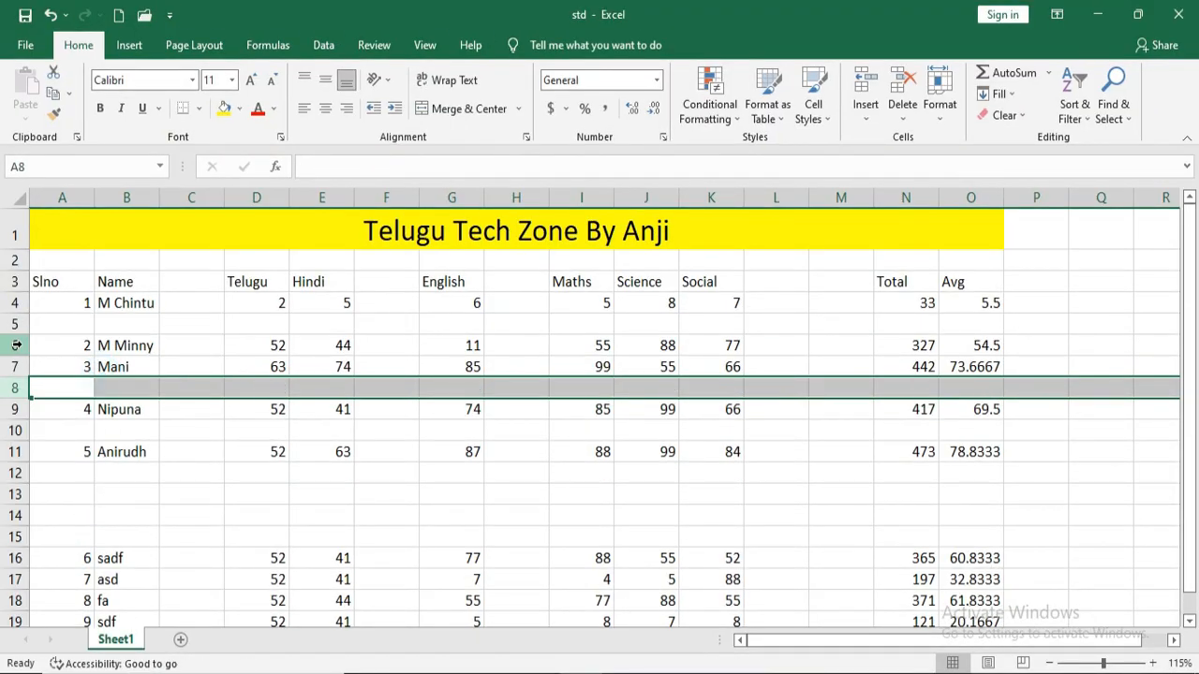
Insert four blank rows at once above the record in row 6, based on rows 6 to 9.
drag(14, 346, 12, 408)
right_click(12, 409)
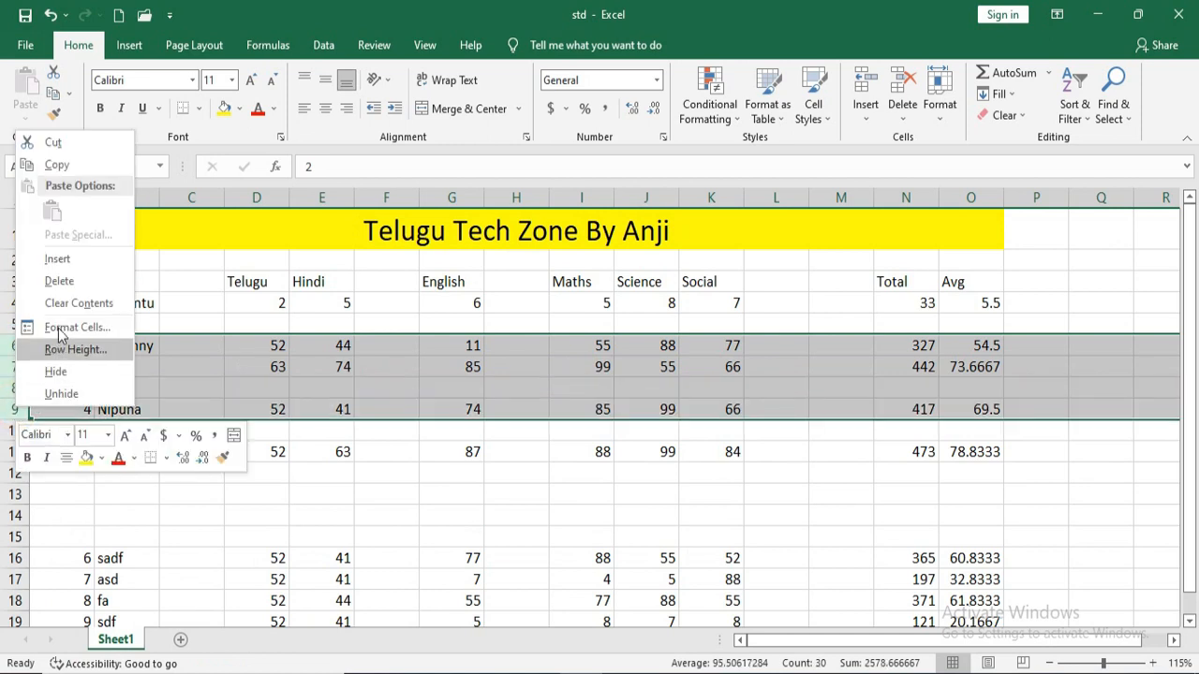
click(59, 257)
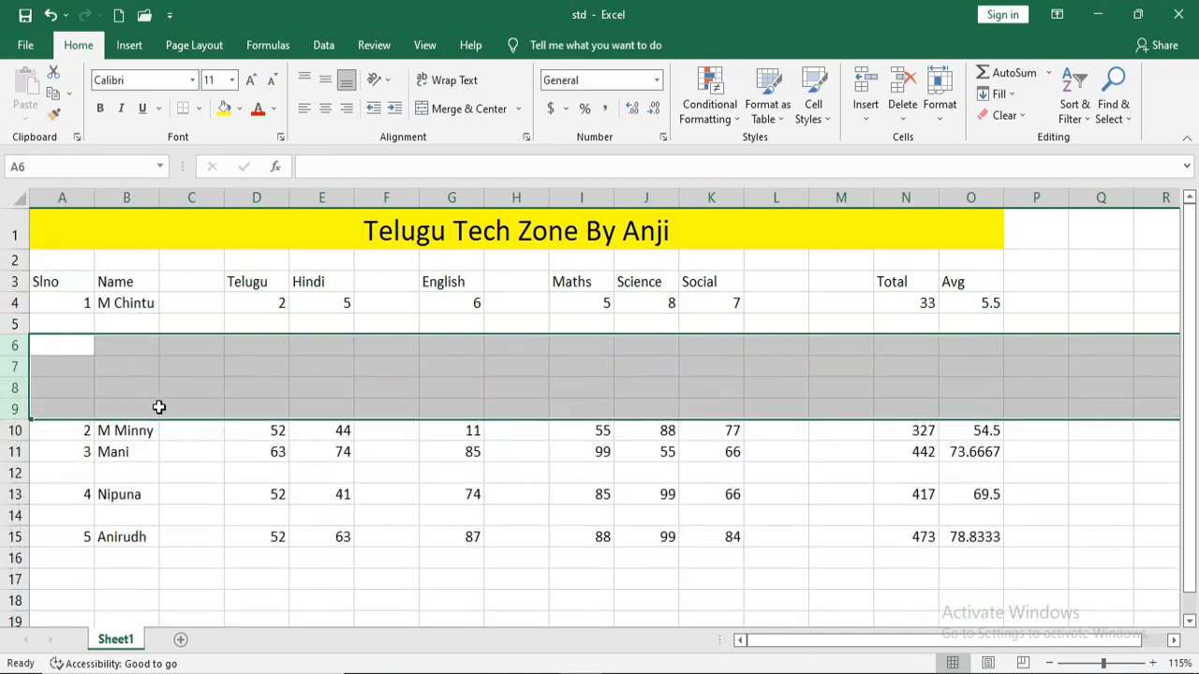
click(158, 408)
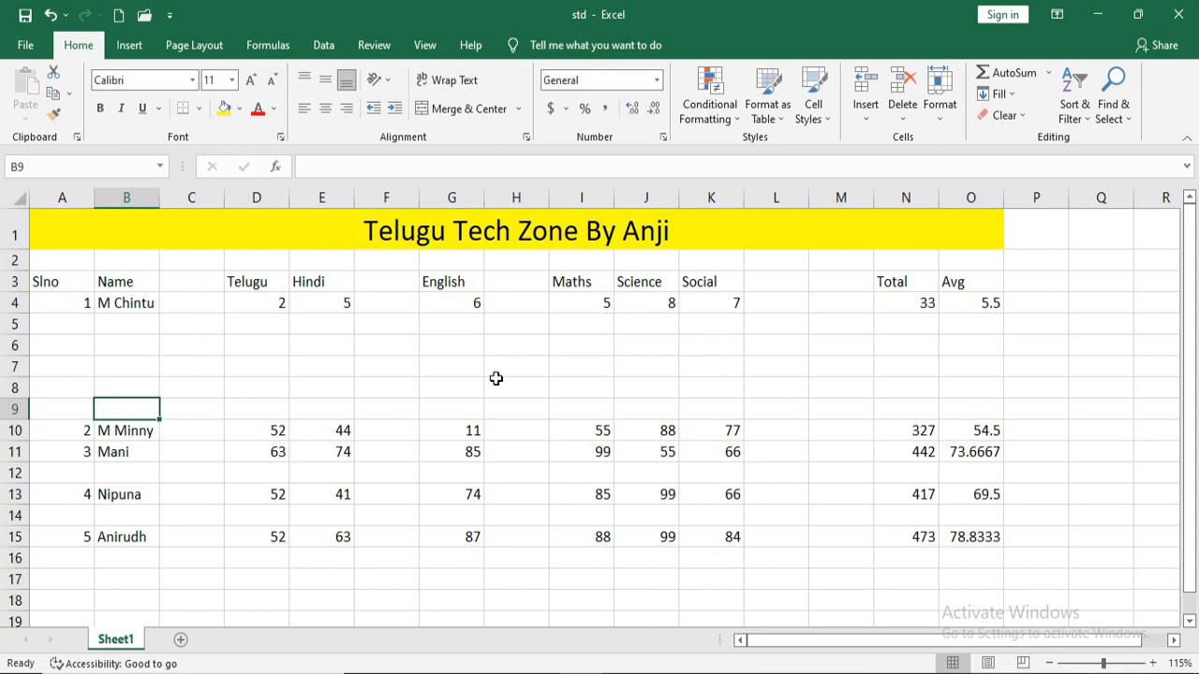
Delete the blank sheet column C between Name and Telugu.
click(180, 284)
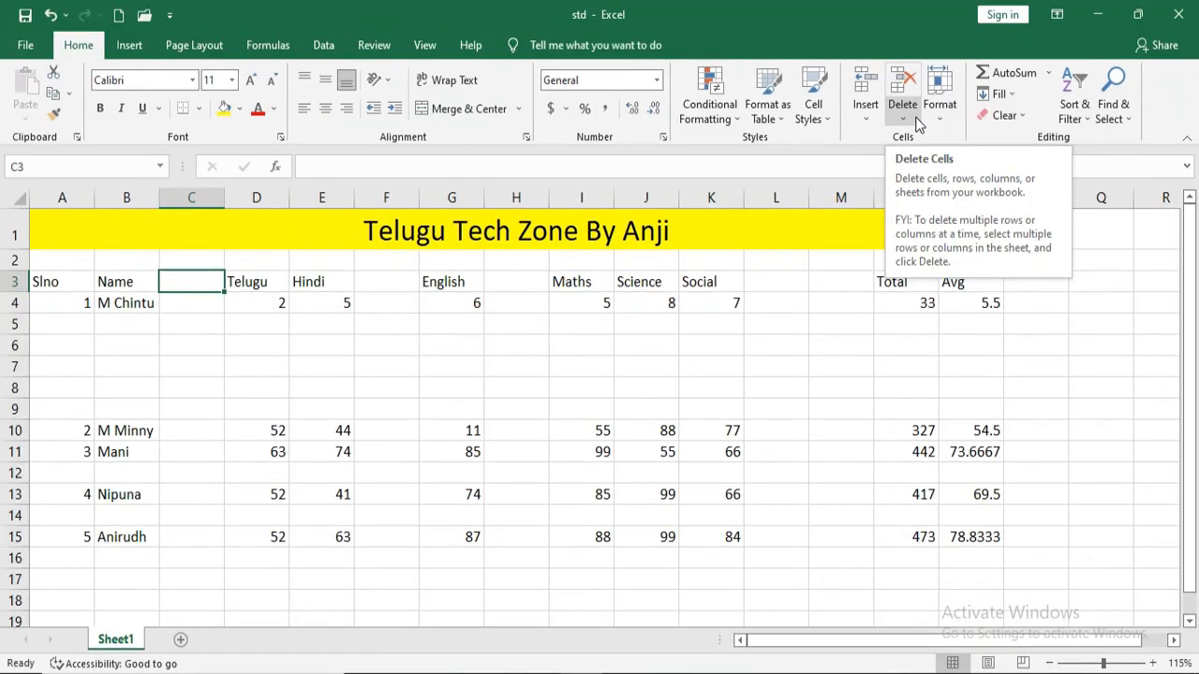
click(917, 123)
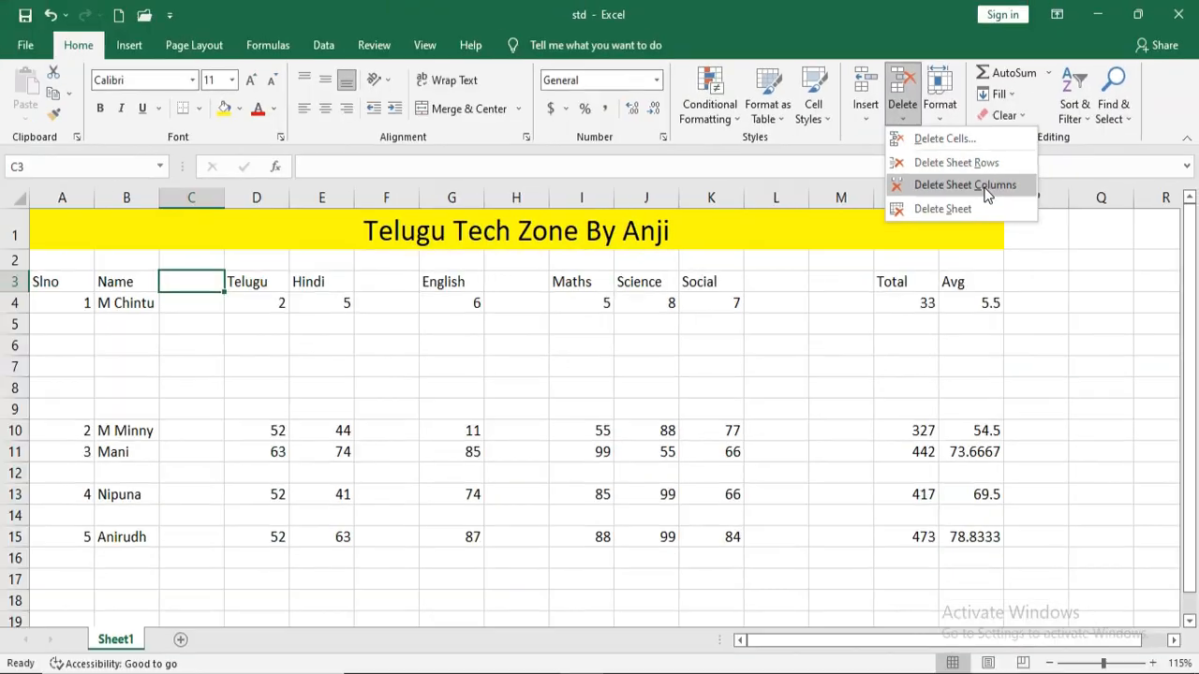
click(985, 185)
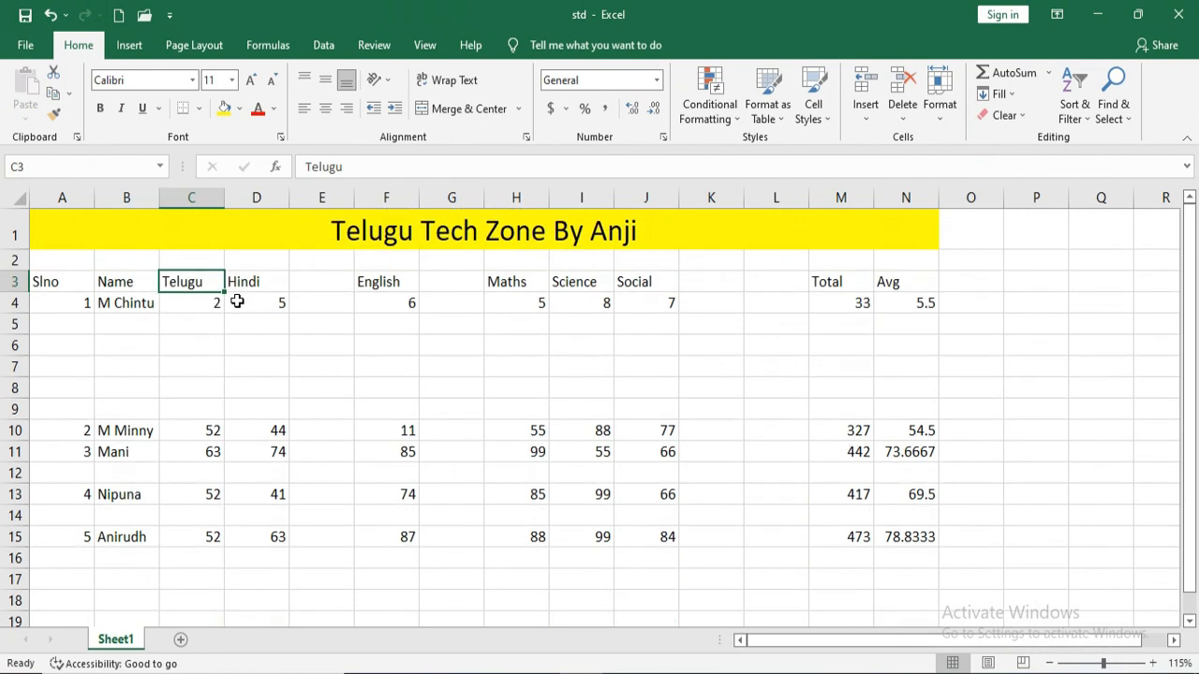
Delete the blank column at E3 between Hindi and English with the Entire column option.
click(323, 281)
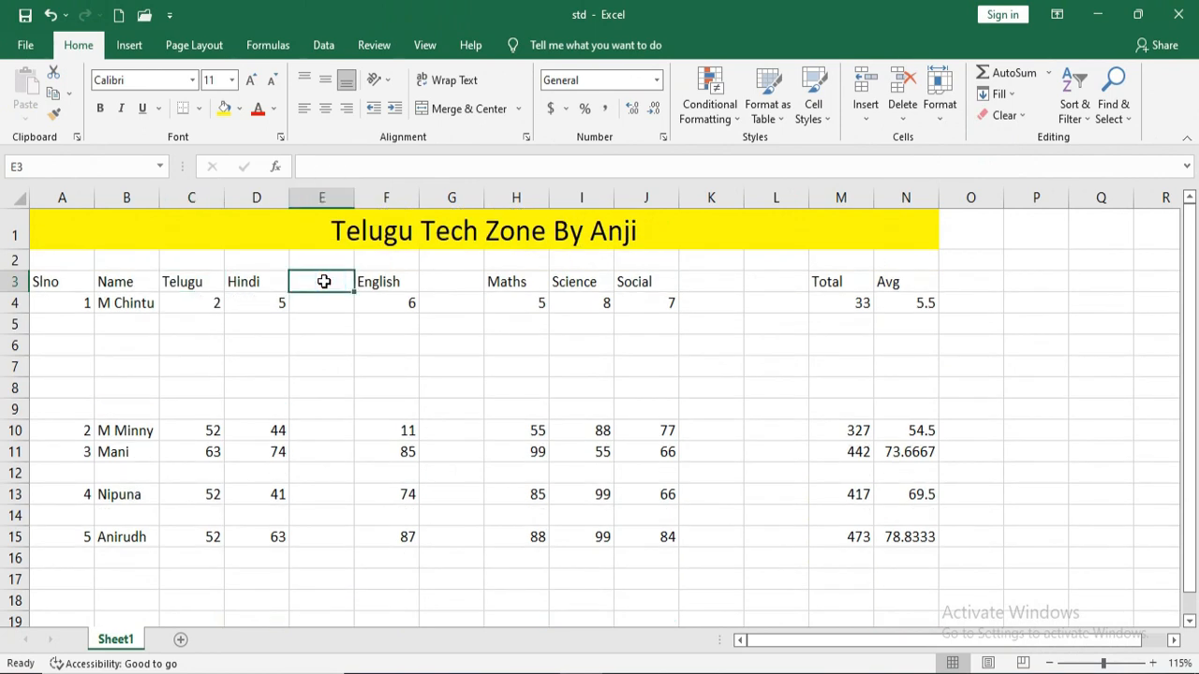
right_click(323, 282)
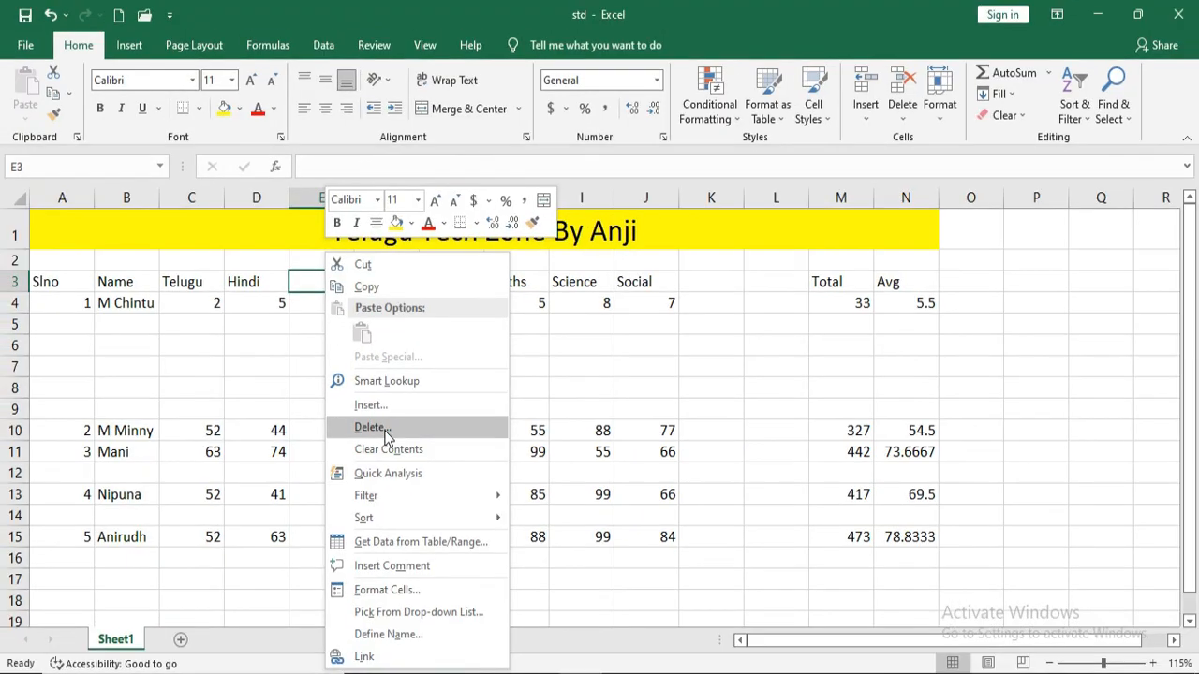
click(384, 398)
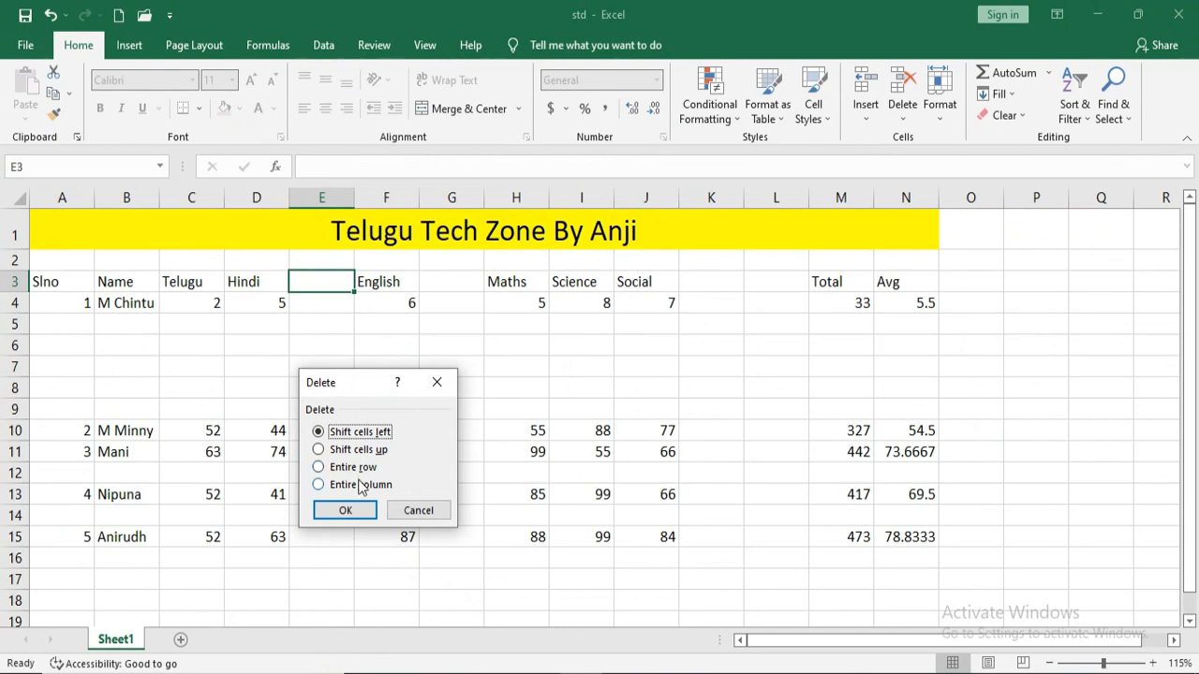
click(360, 485)
click(345, 509)
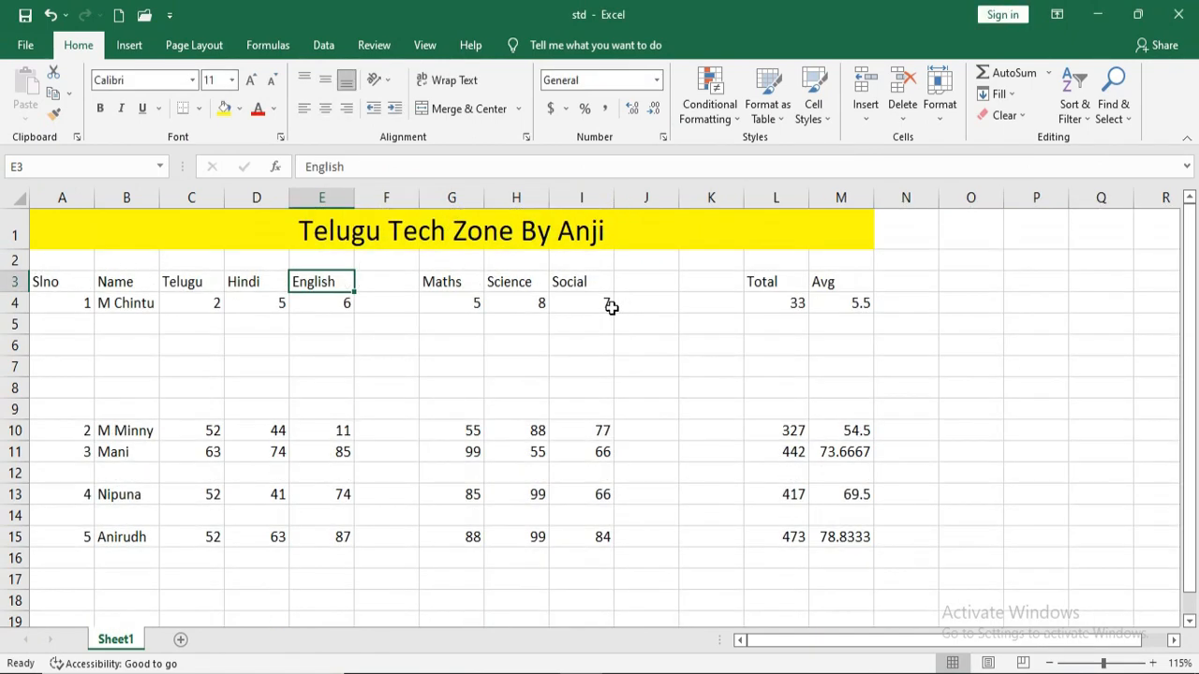
Delete the whole blank column F between English and Maths.
click(401, 278)
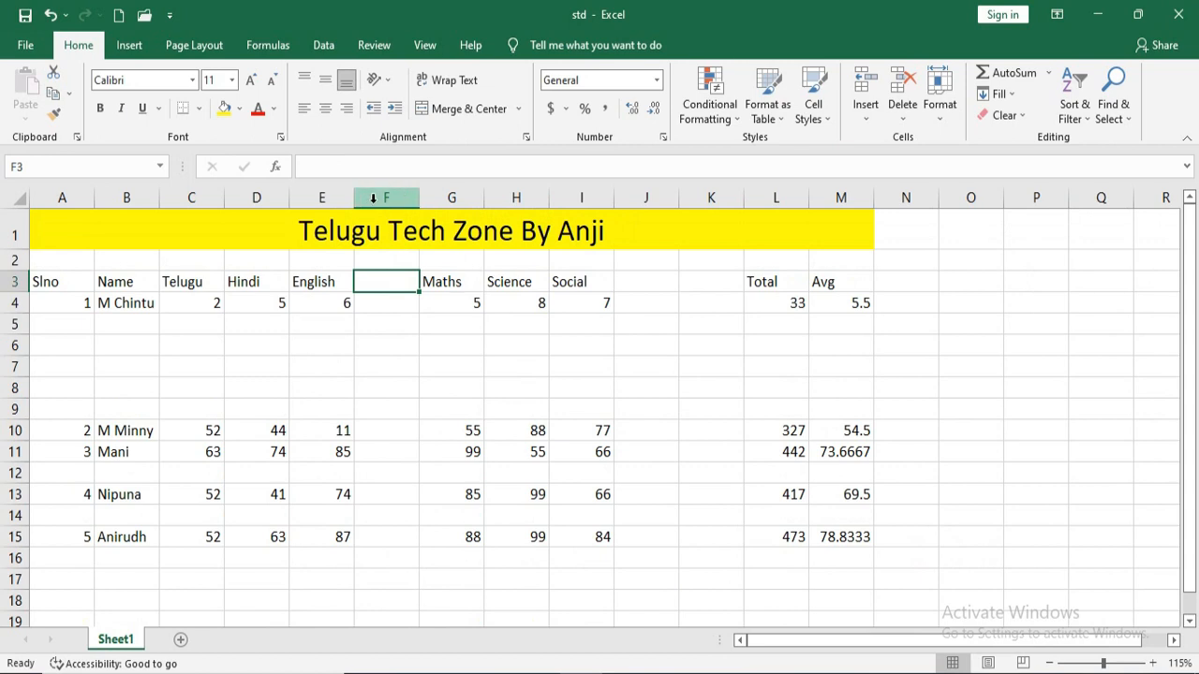
right_click(391, 192)
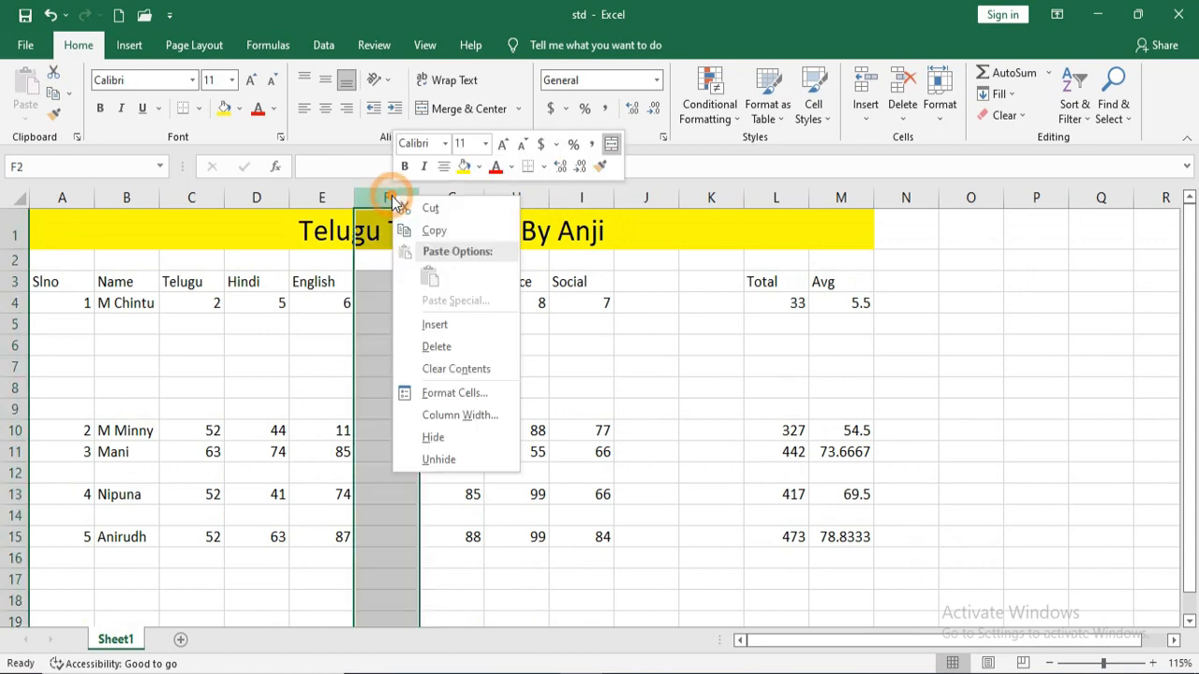
click(467, 349)
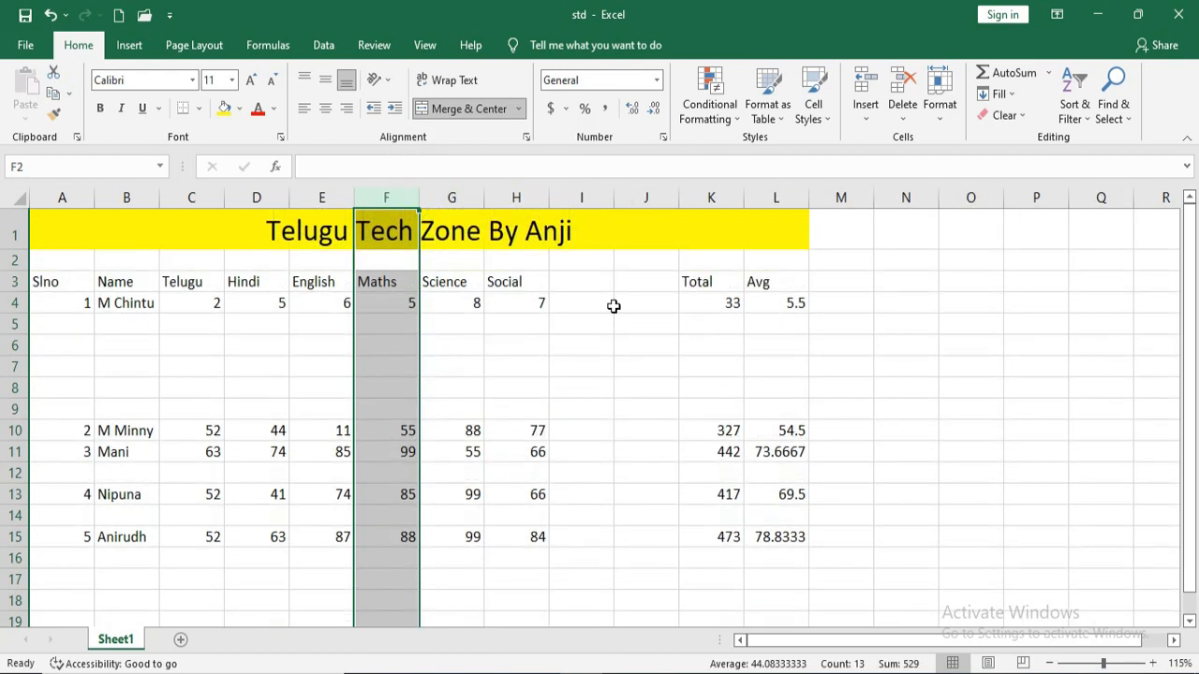
Delete the two blank sheet columns I and J between Social and Total.
click(580, 282)
drag(607, 291, 627, 299)
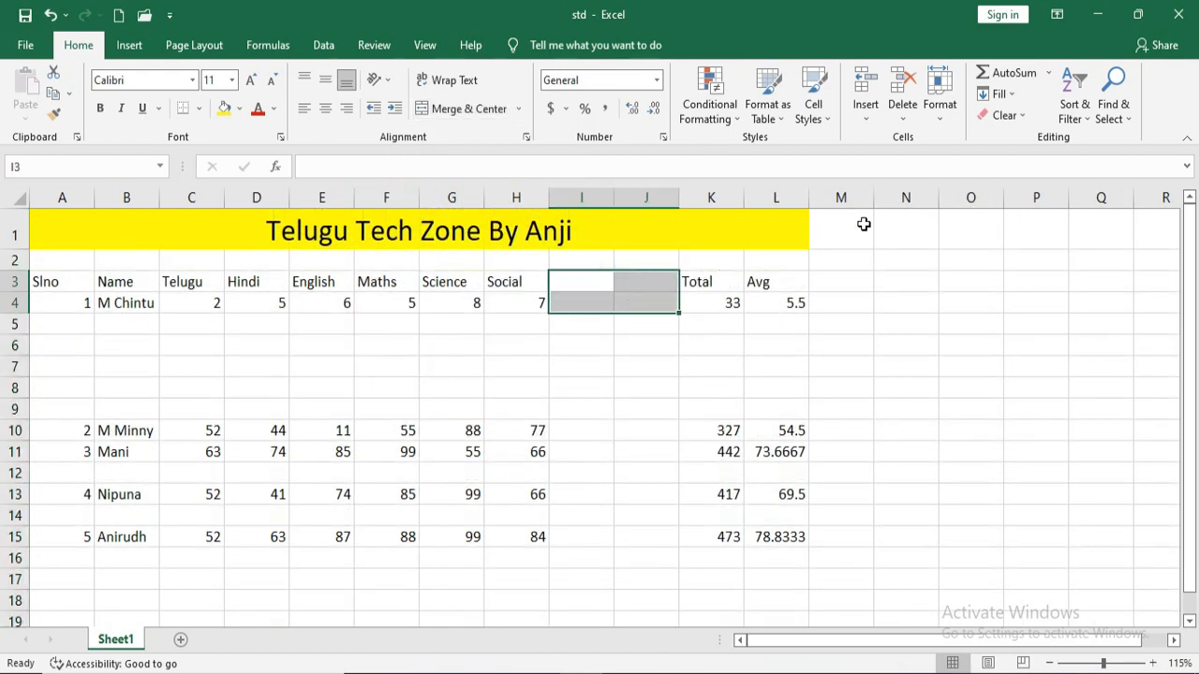
click(899, 114)
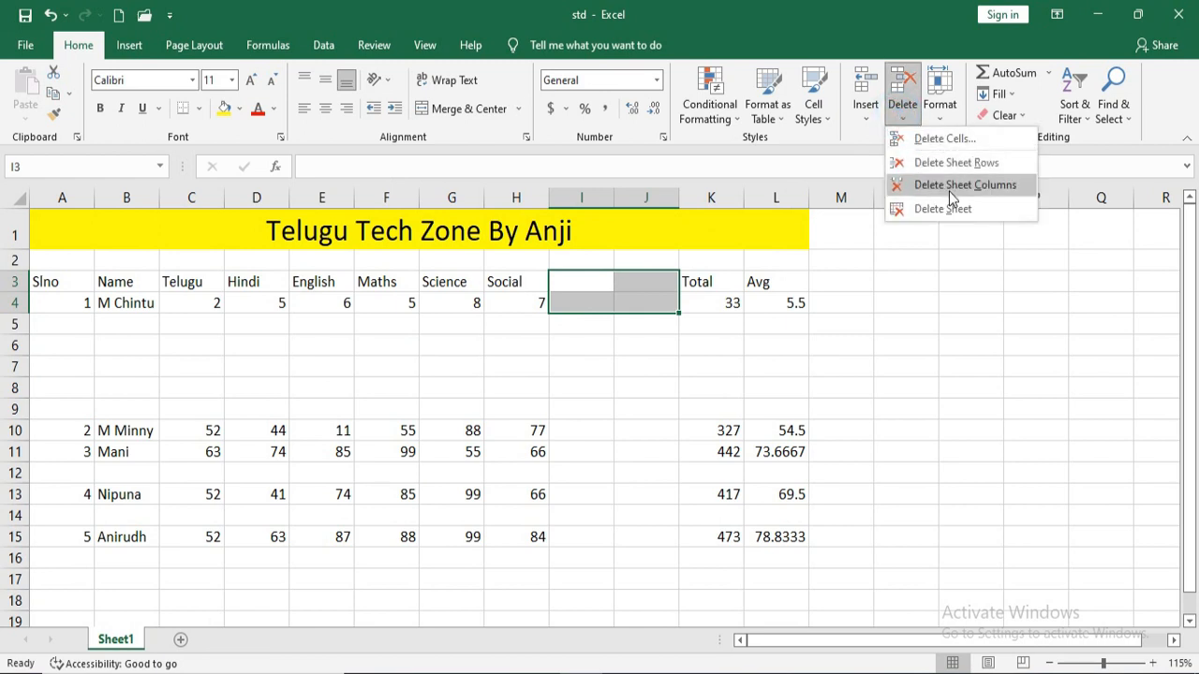
click(949, 191)
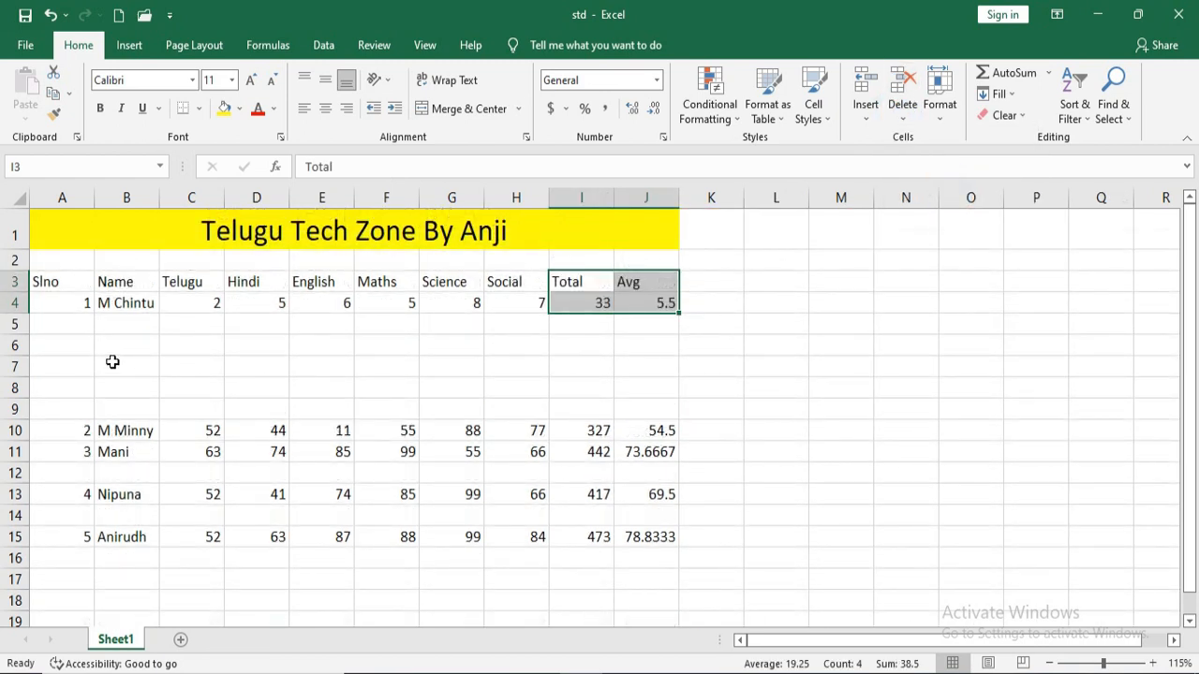
Delete the blank sheet rows 5 to 9 below the first student record.
drag(71, 325, 65, 407)
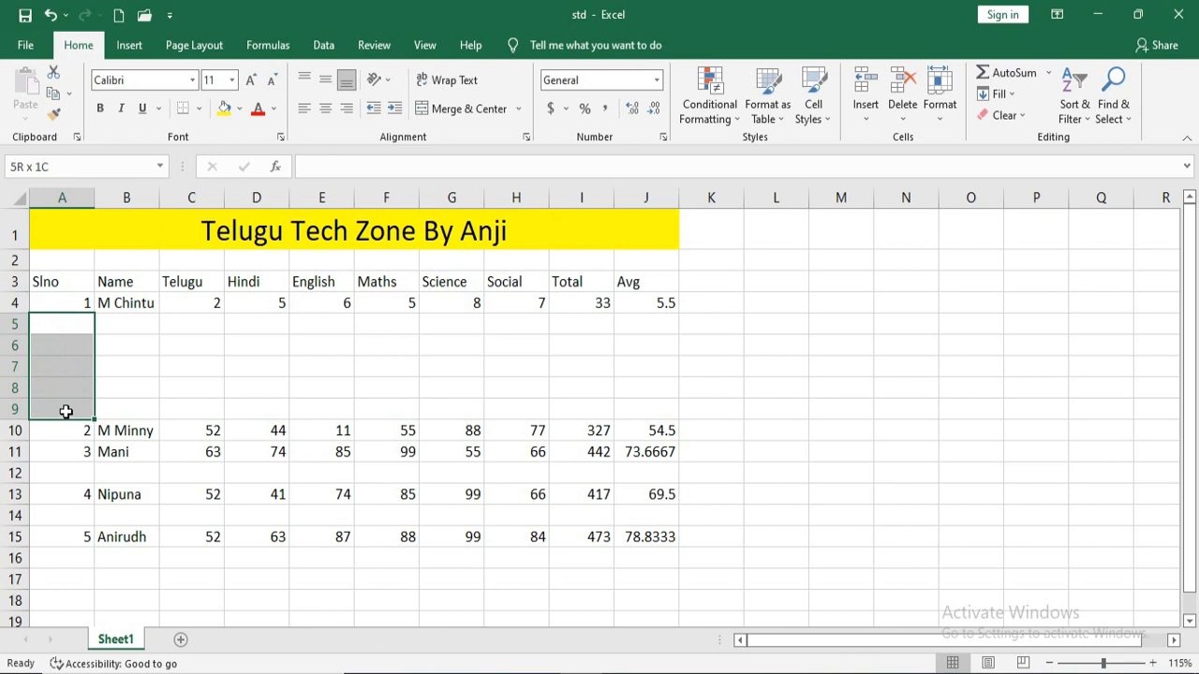
click(901, 103)
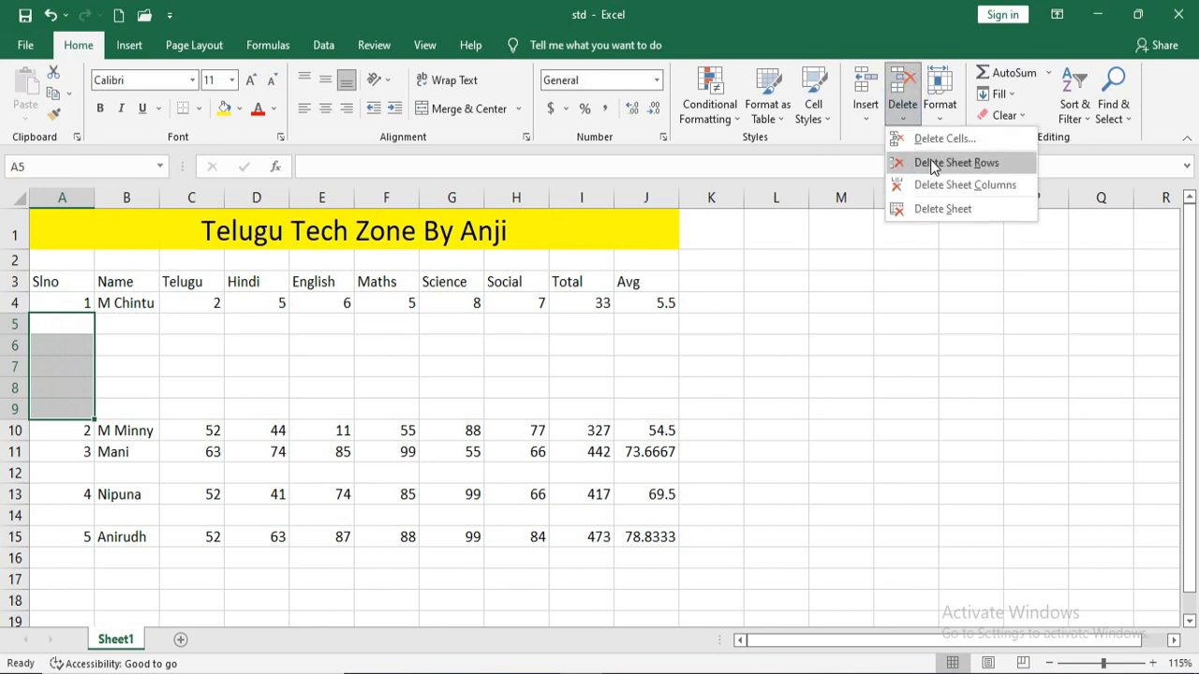
click(931, 166)
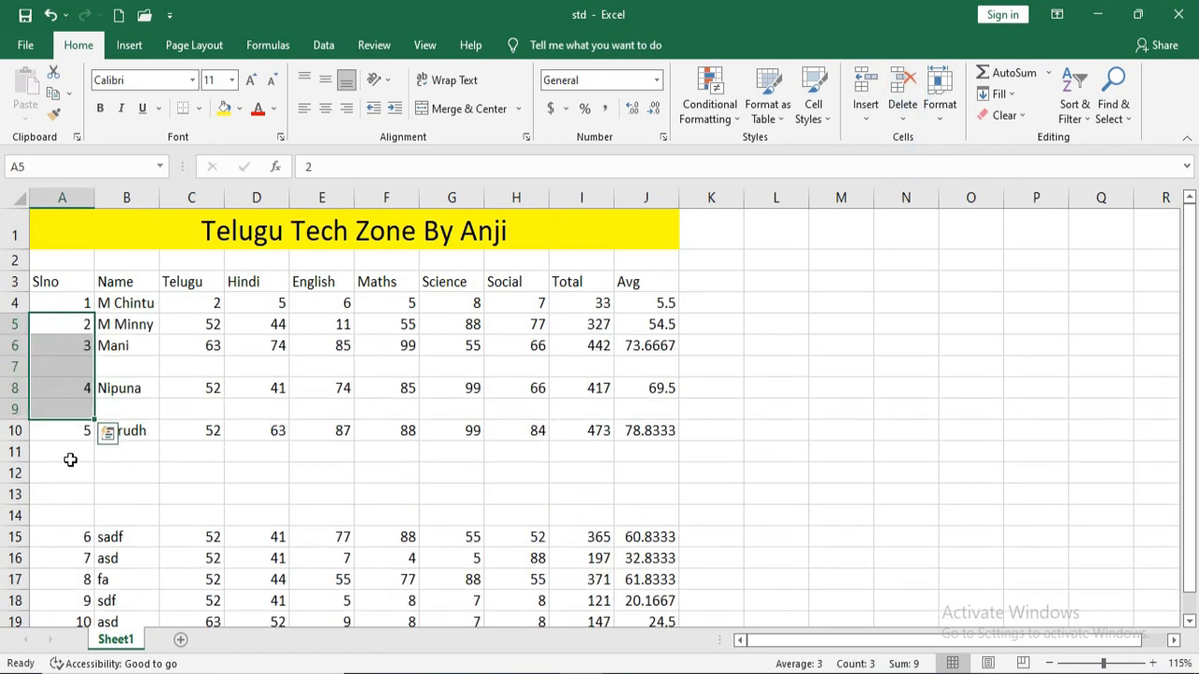
Delete the blank rows 11 to 14 below the fifth student record with the Entire row option.
drag(70, 460, 72, 516)
right_click(73, 499)
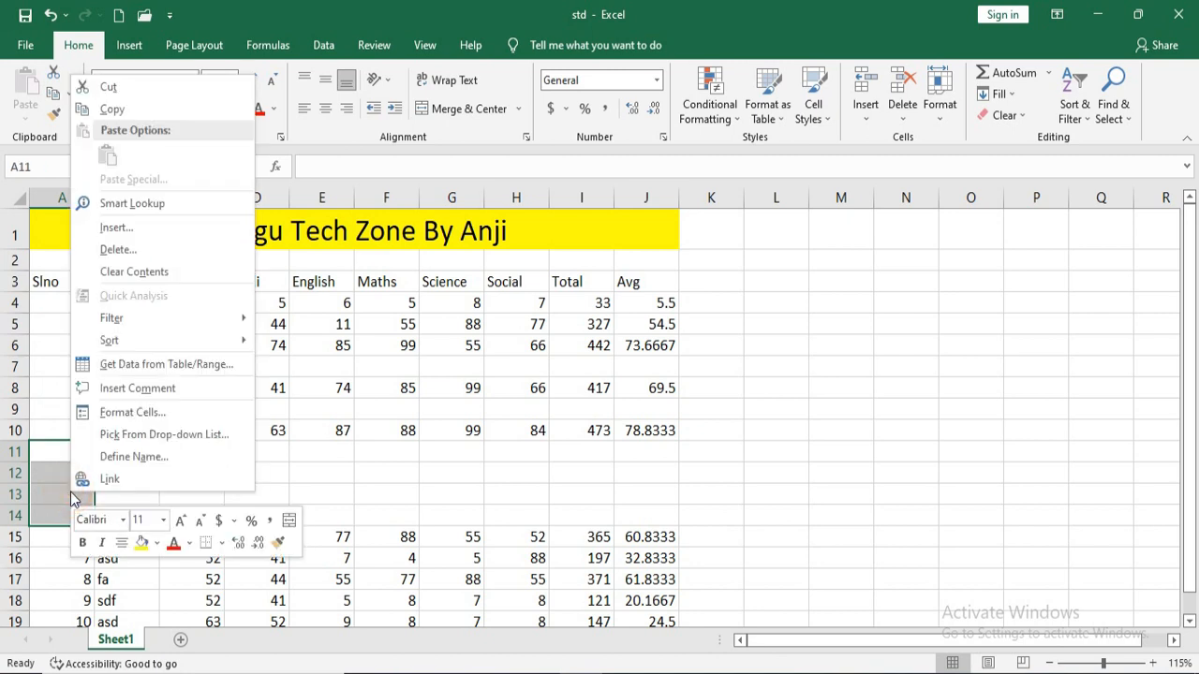
click(161, 250)
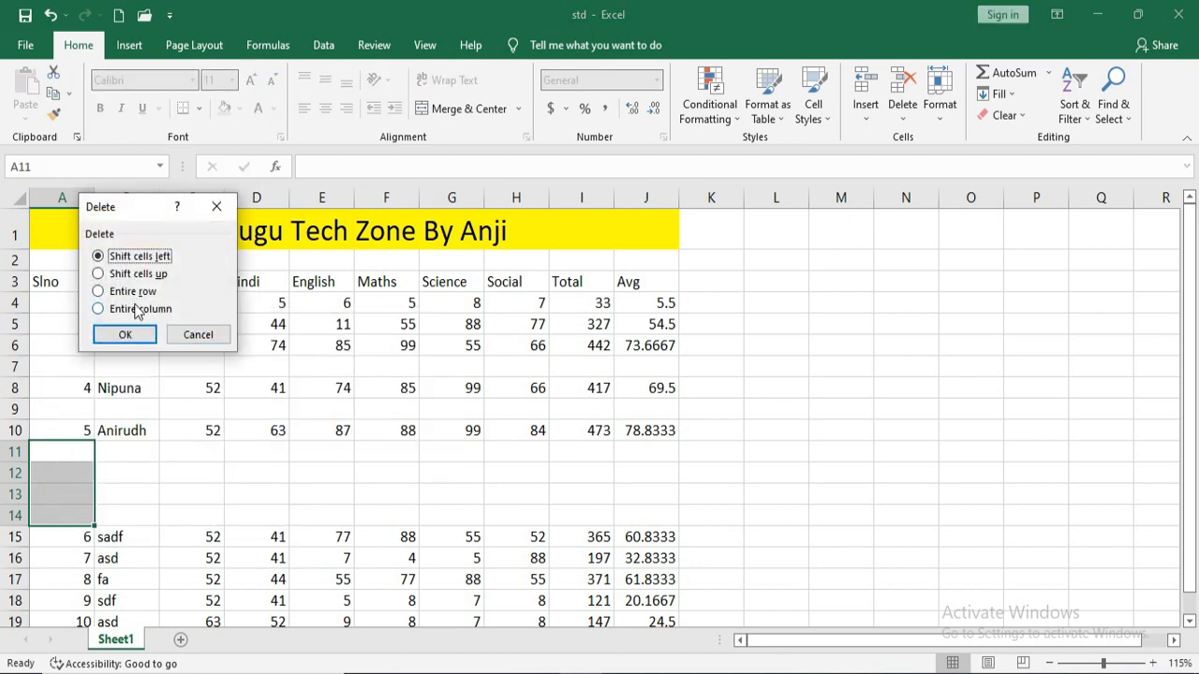
click(134, 292)
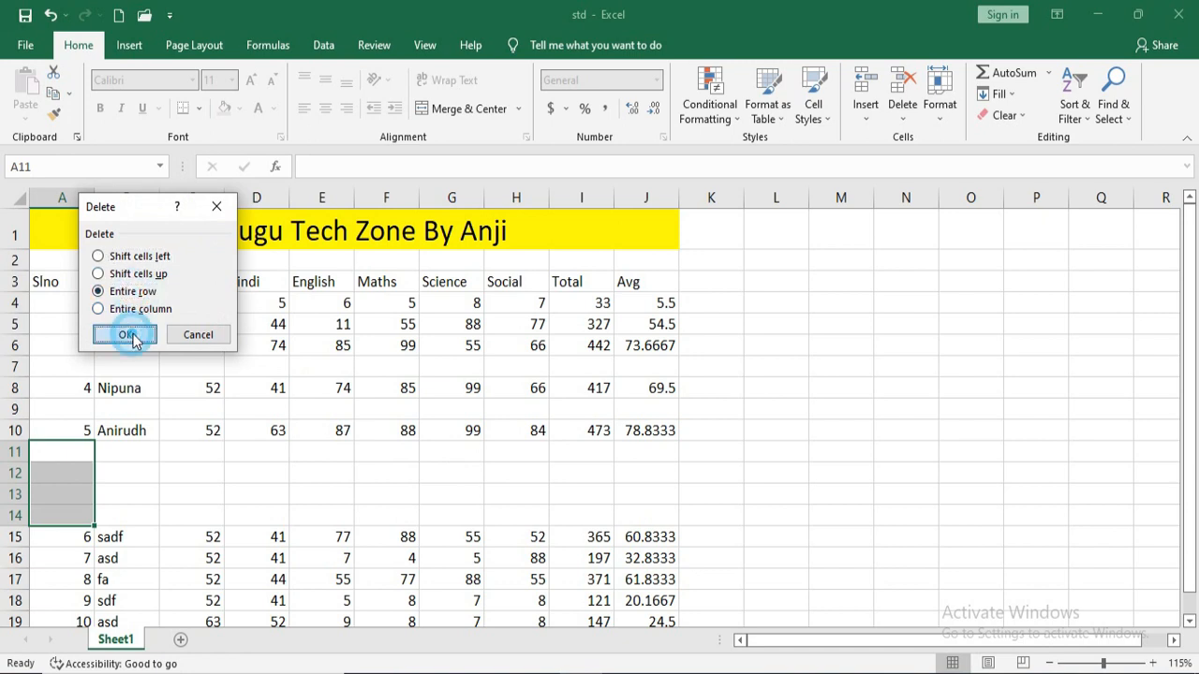
click(127, 335)
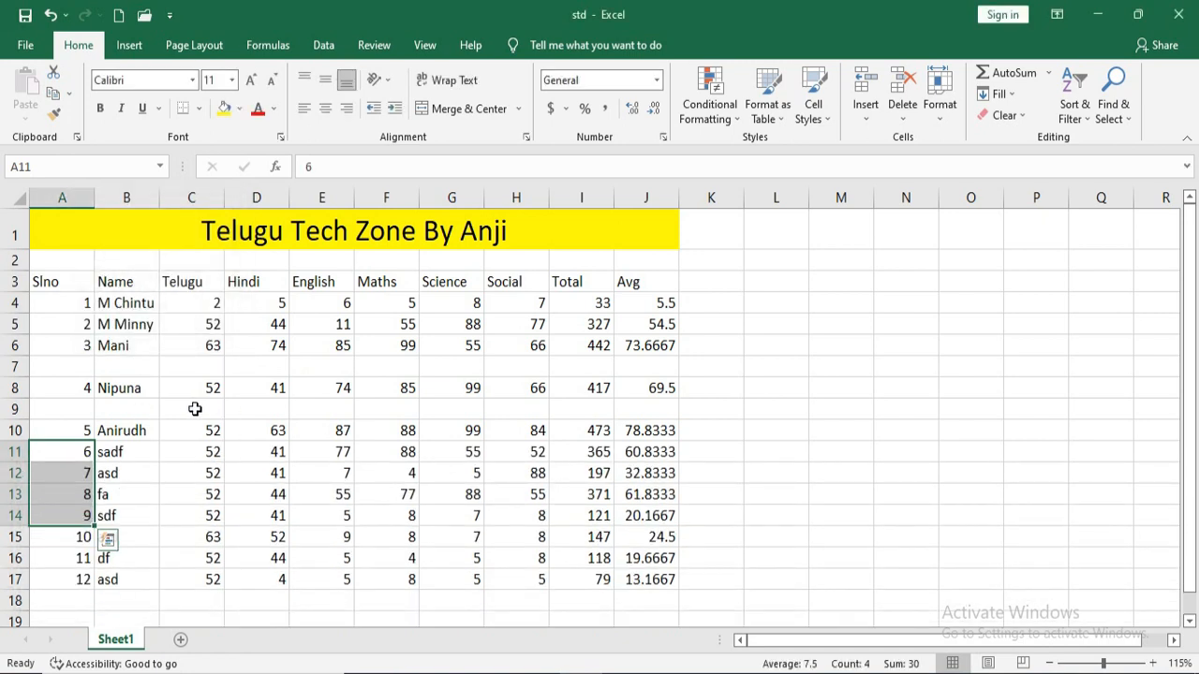
click(79, 409)
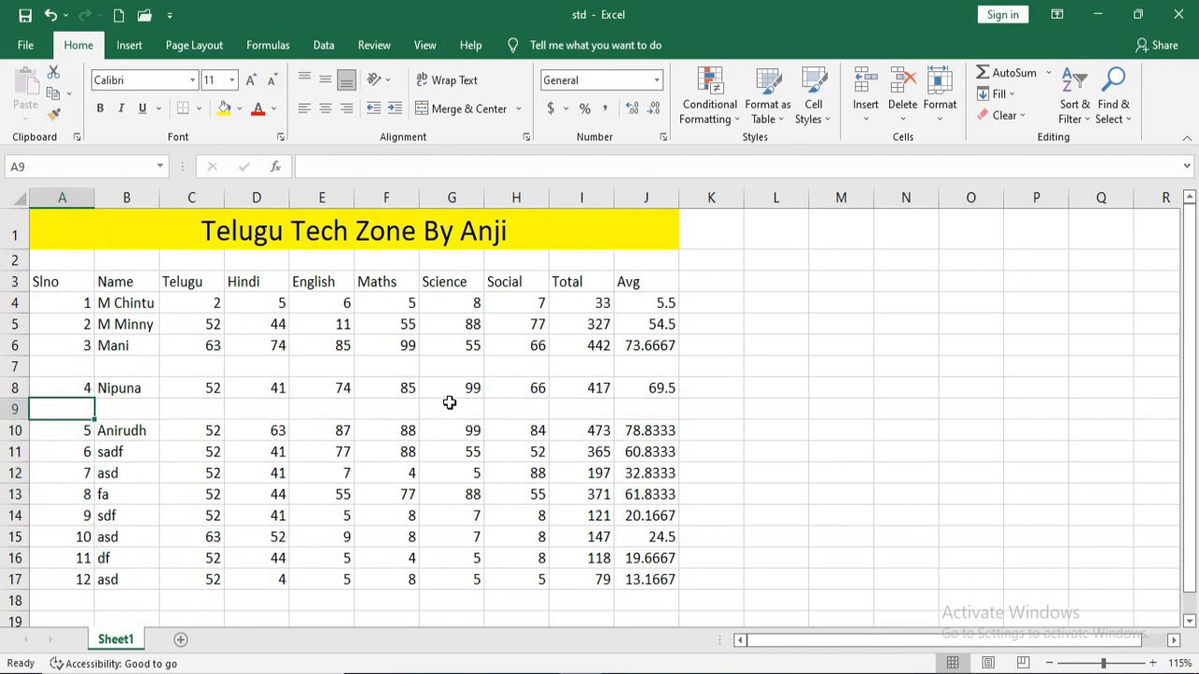
right_click(377, 372)
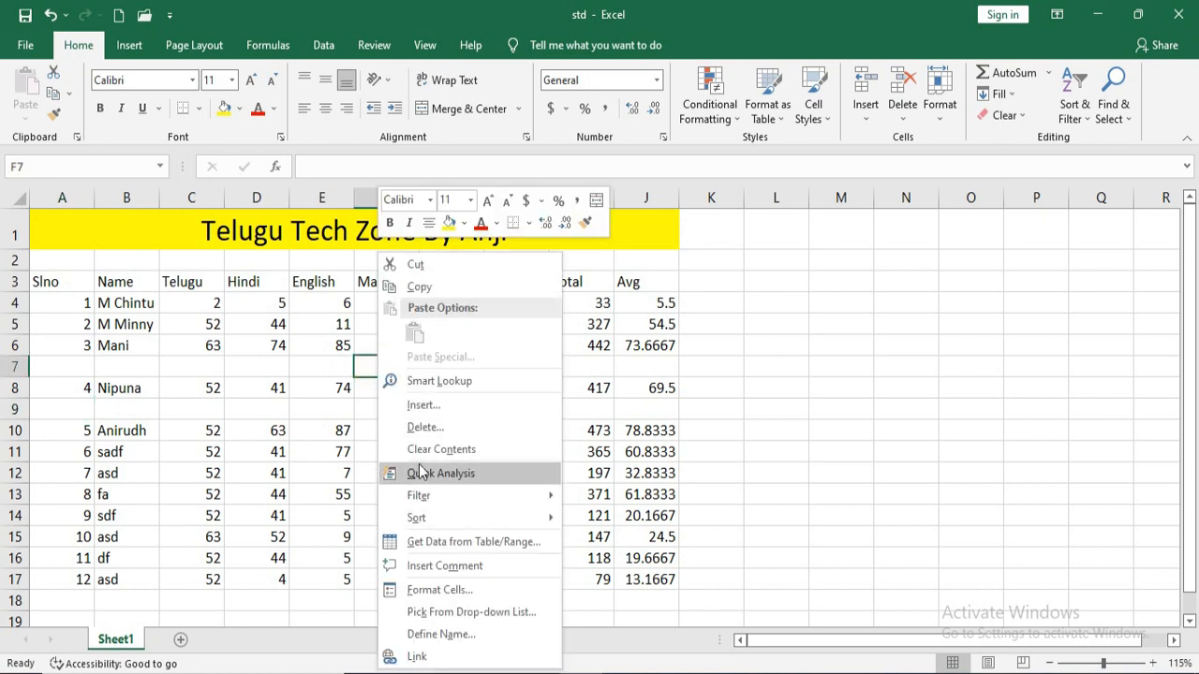
click(440, 427)
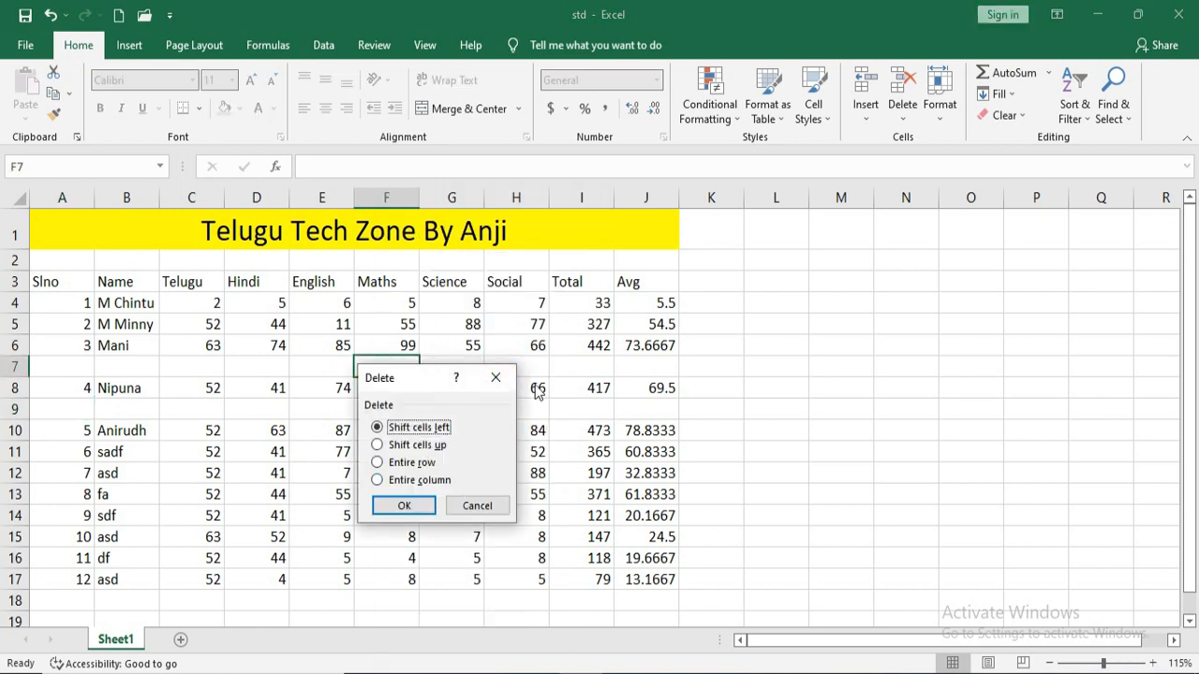
click(496, 376)
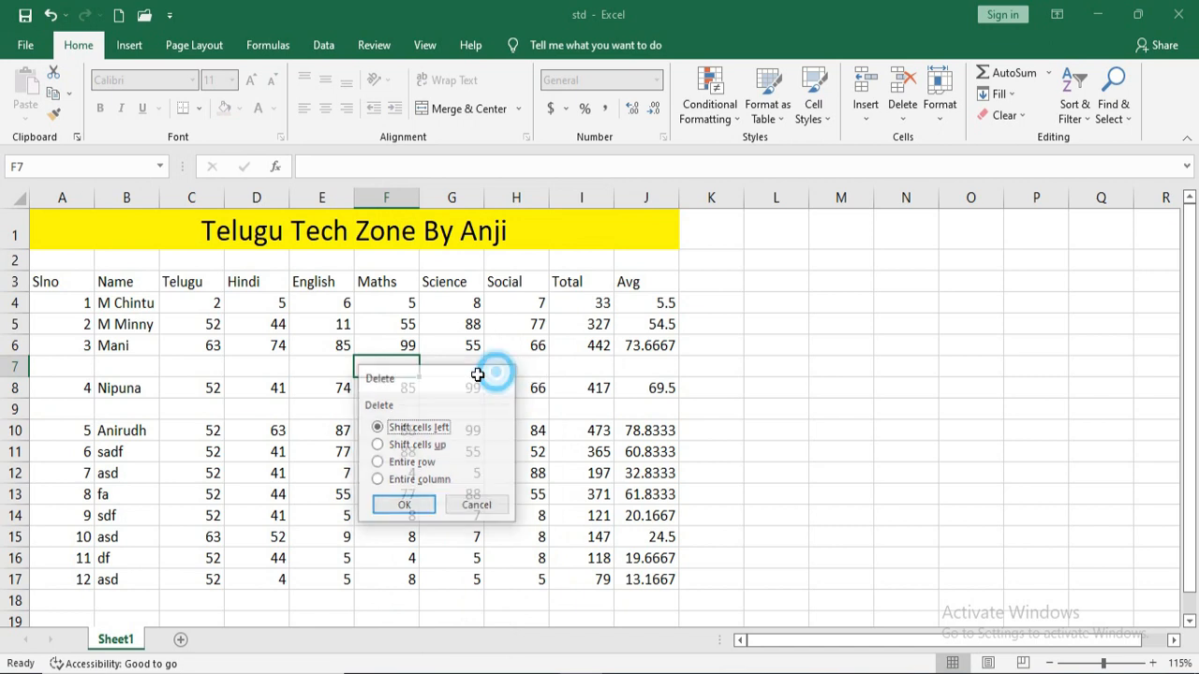
Delete the whole blank rows 9 and 7 on either side of the fourth student record.
right_click(13, 409)
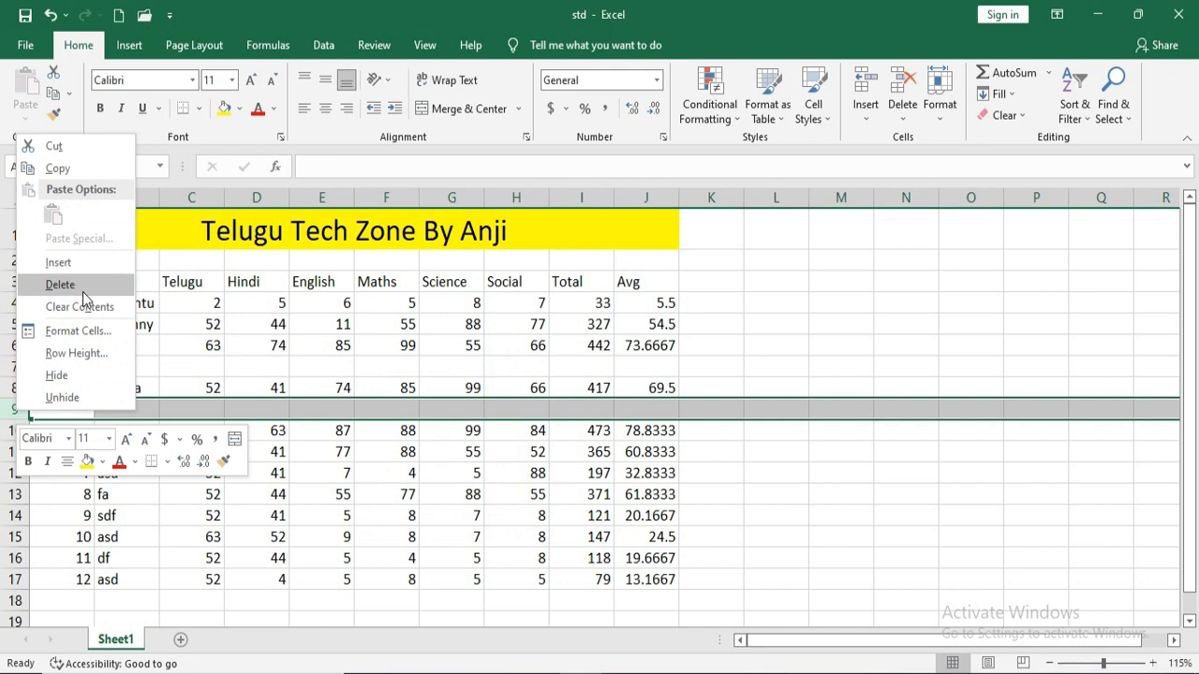
click(83, 292)
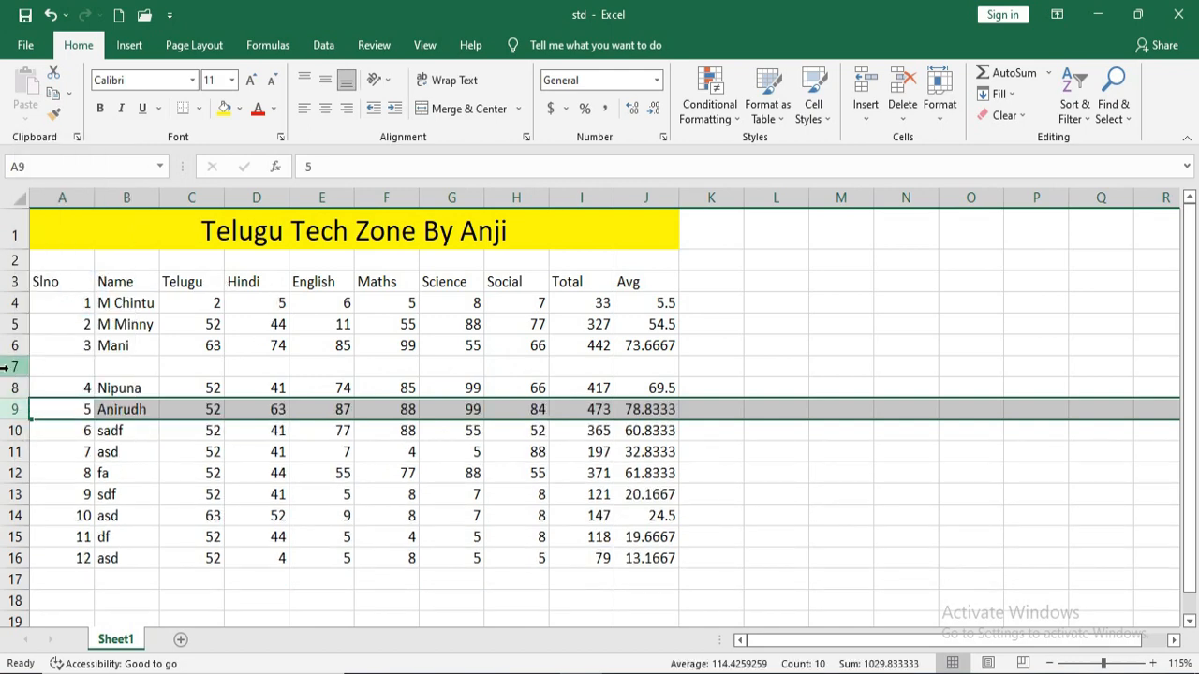
right_click(8, 366)
click(59, 516)
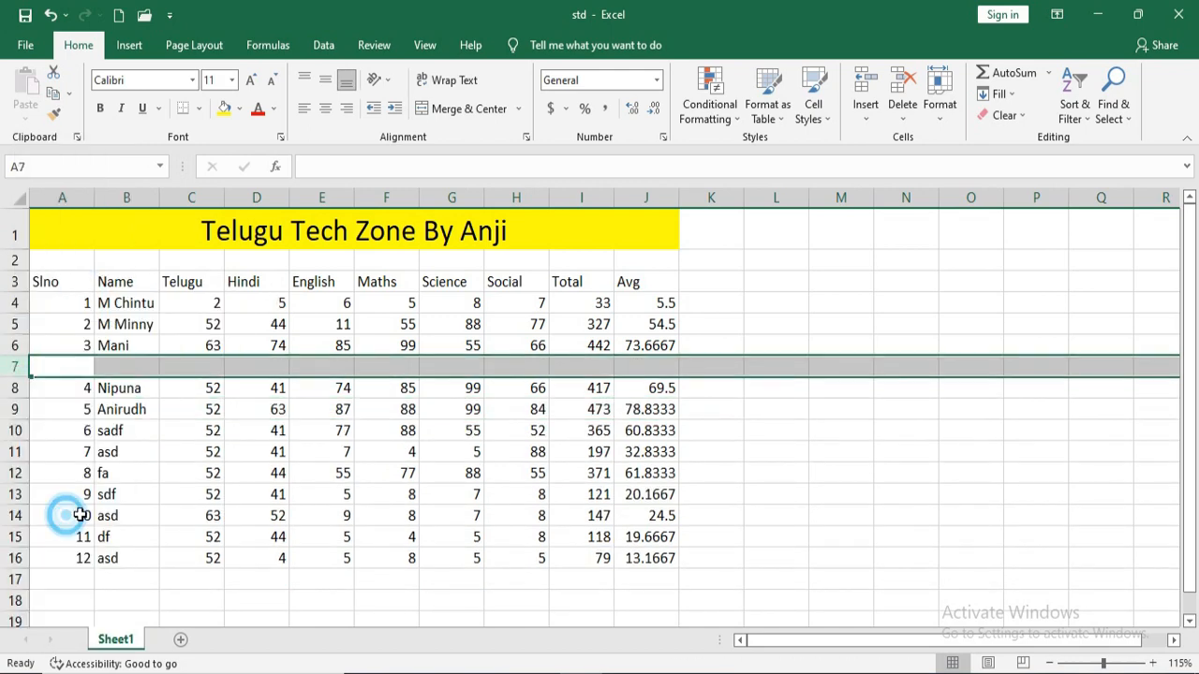
click(375, 414)
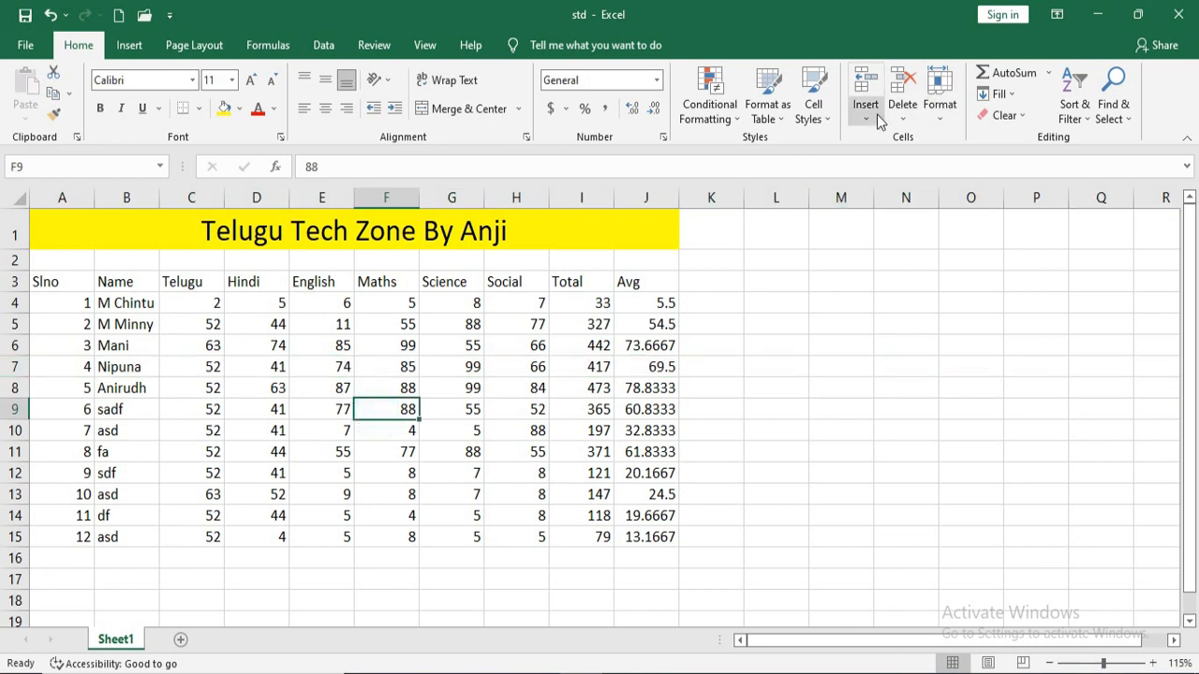
click(906, 119)
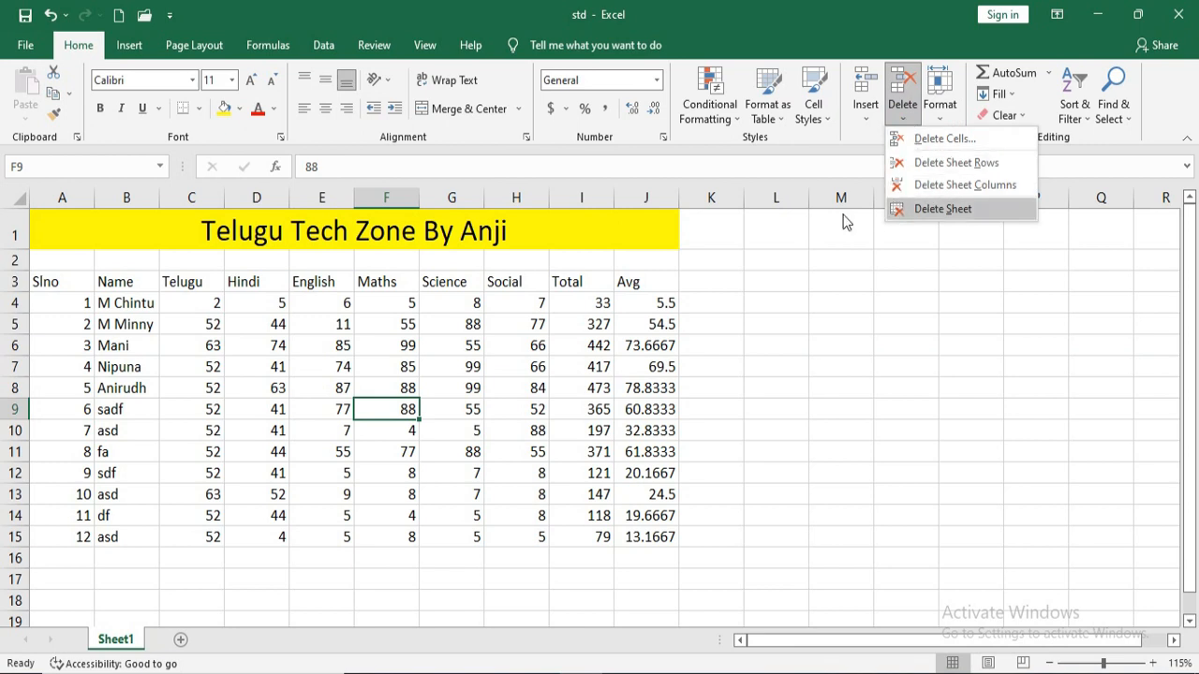
click(281, 348)
click(163, 366)
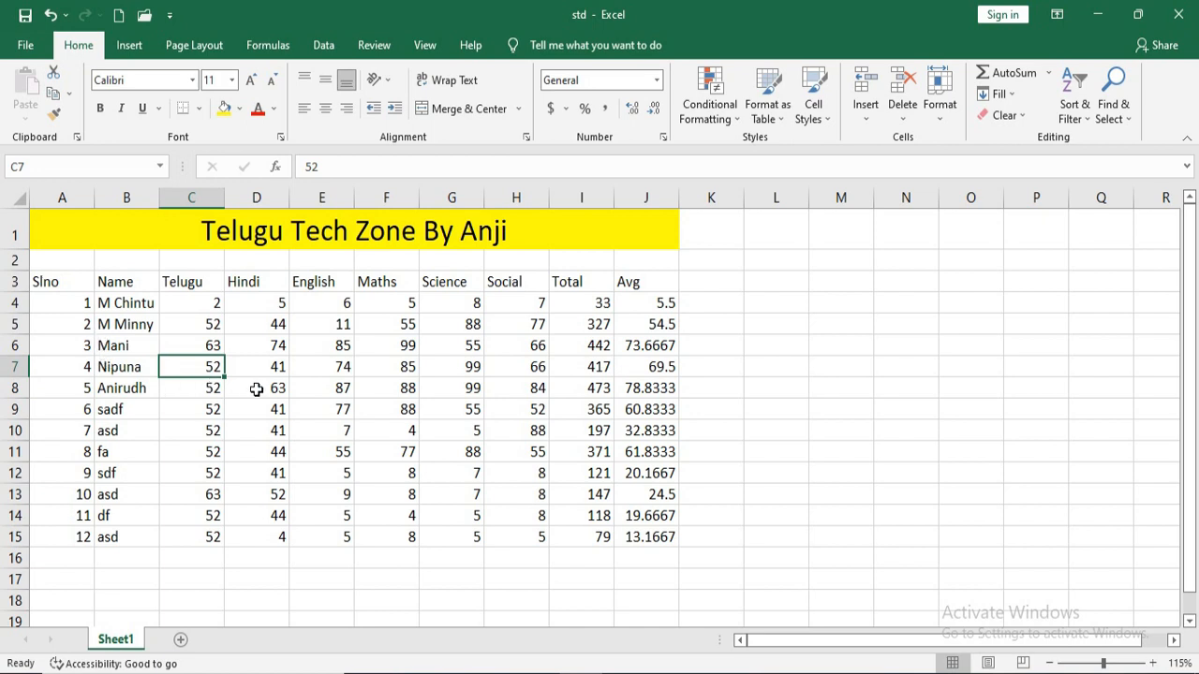
click(409, 408)
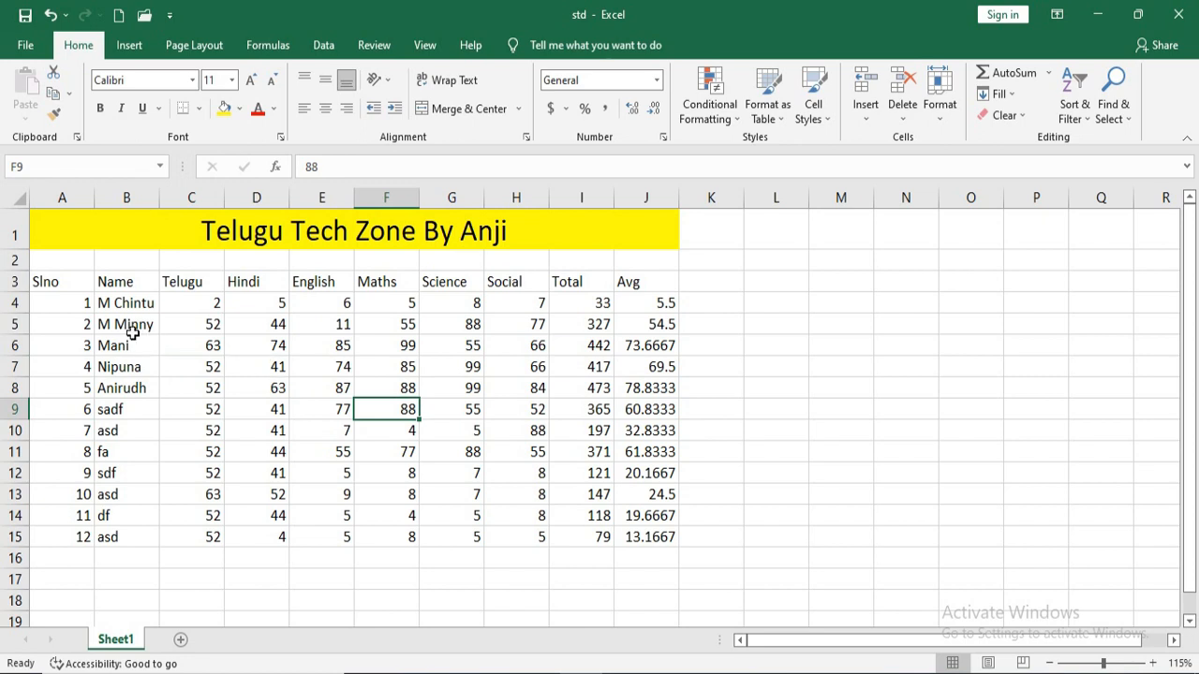
drag(67, 283, 651, 531)
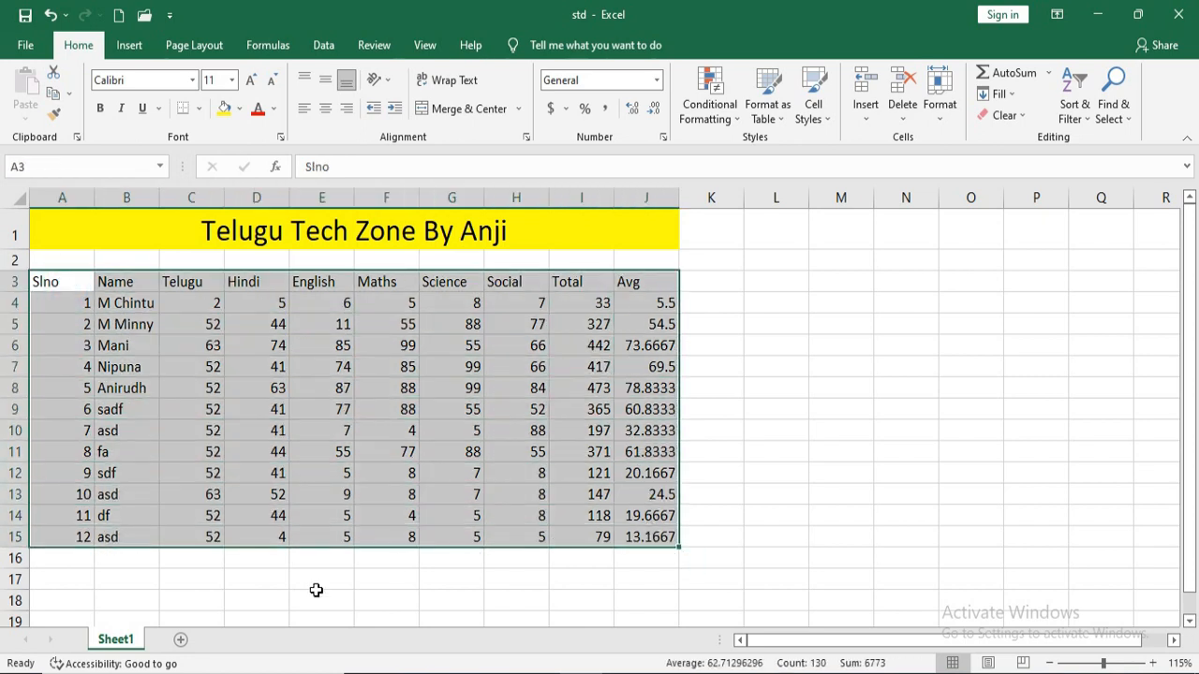
click(129, 599)
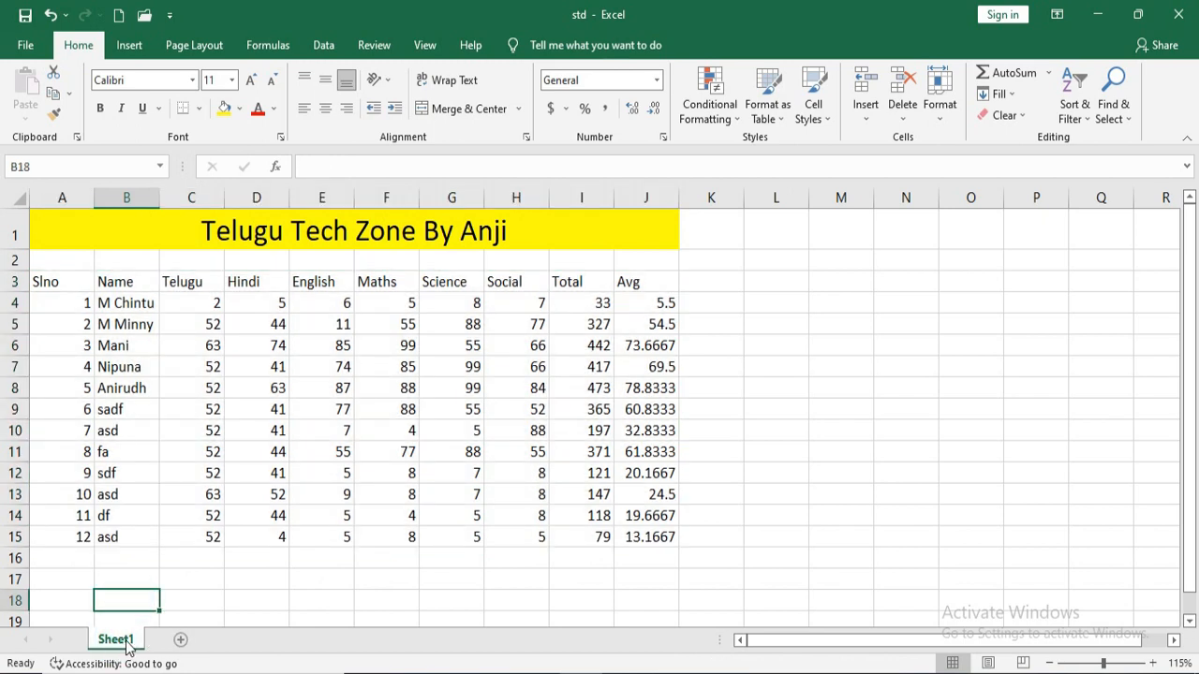
click(213, 573)
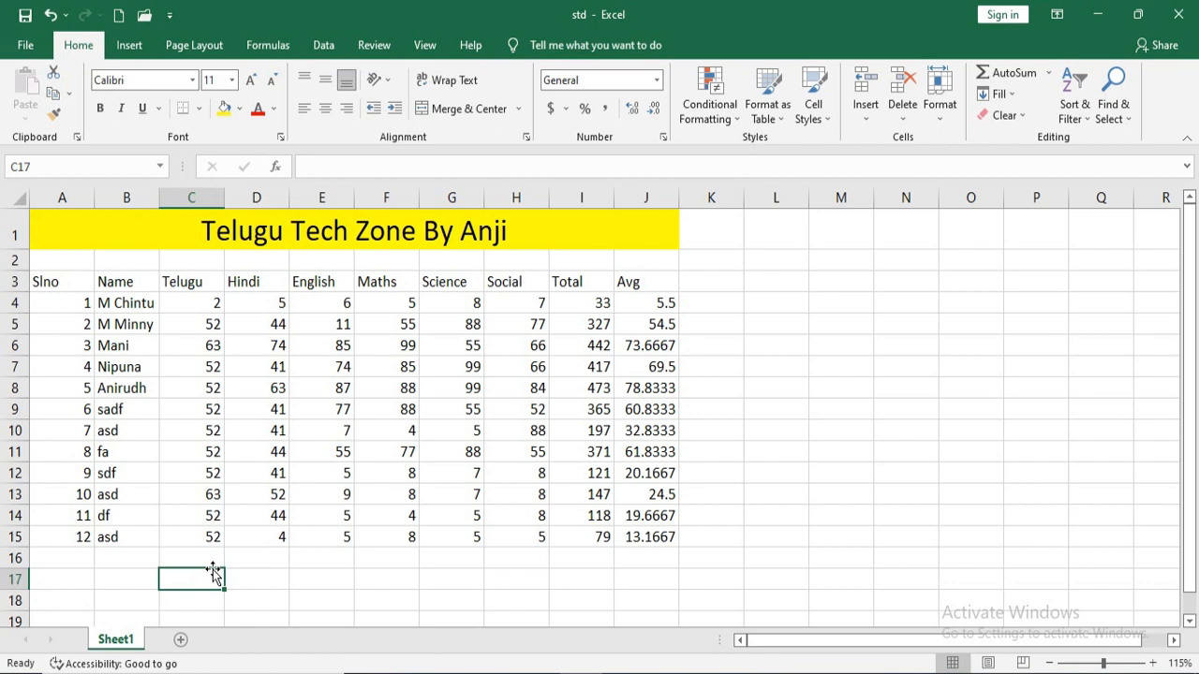
Enter the filler text "sdsdfsdfsdfsdafsadf" in cell C19 below the marks table and clear it again.
scroll(196, 562, down, 2)
click(106, 487)
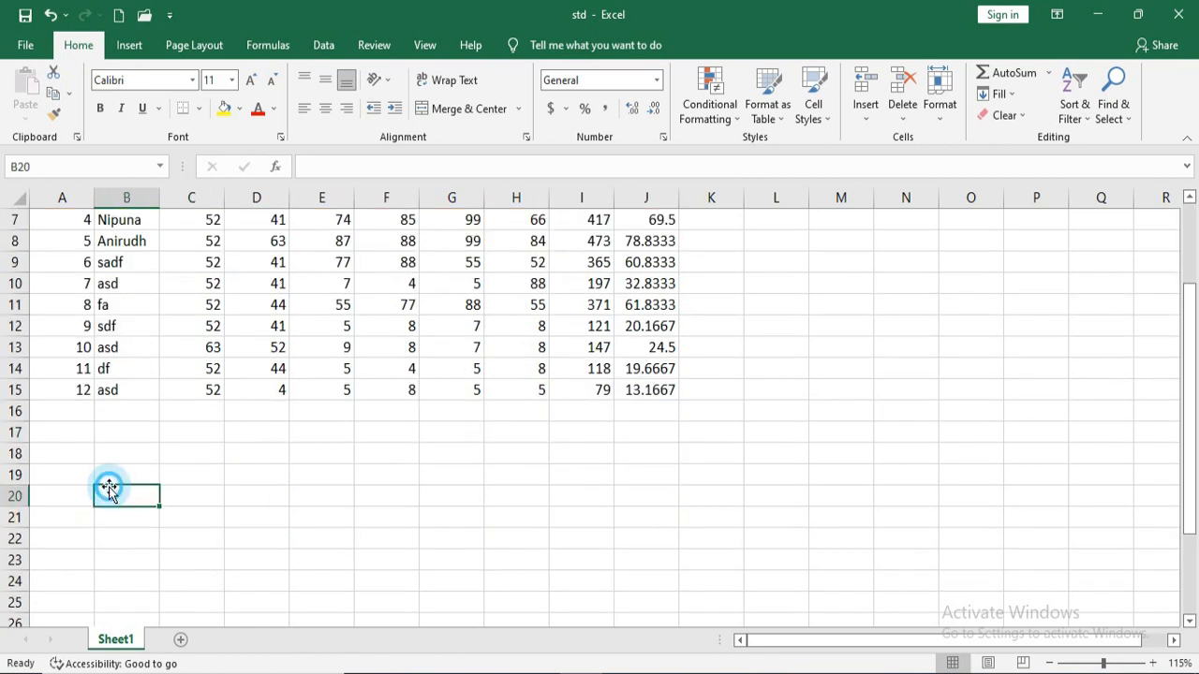
click(161, 476)
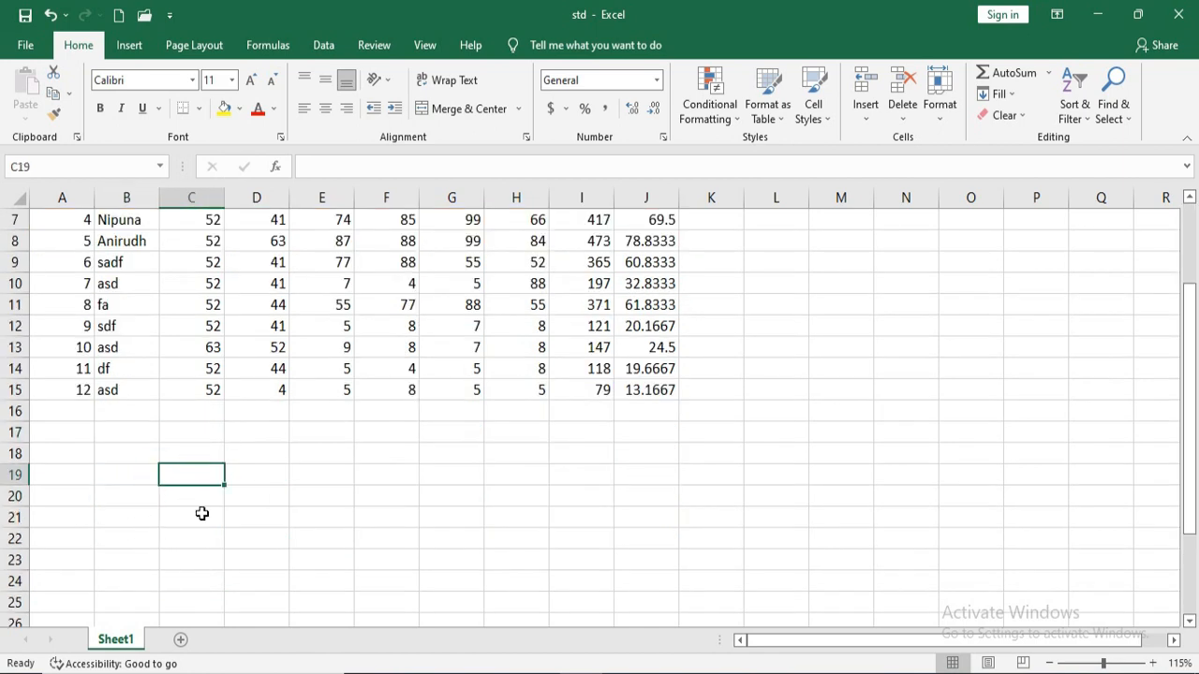
text(sdsdfsdfsdfsdafsadf)
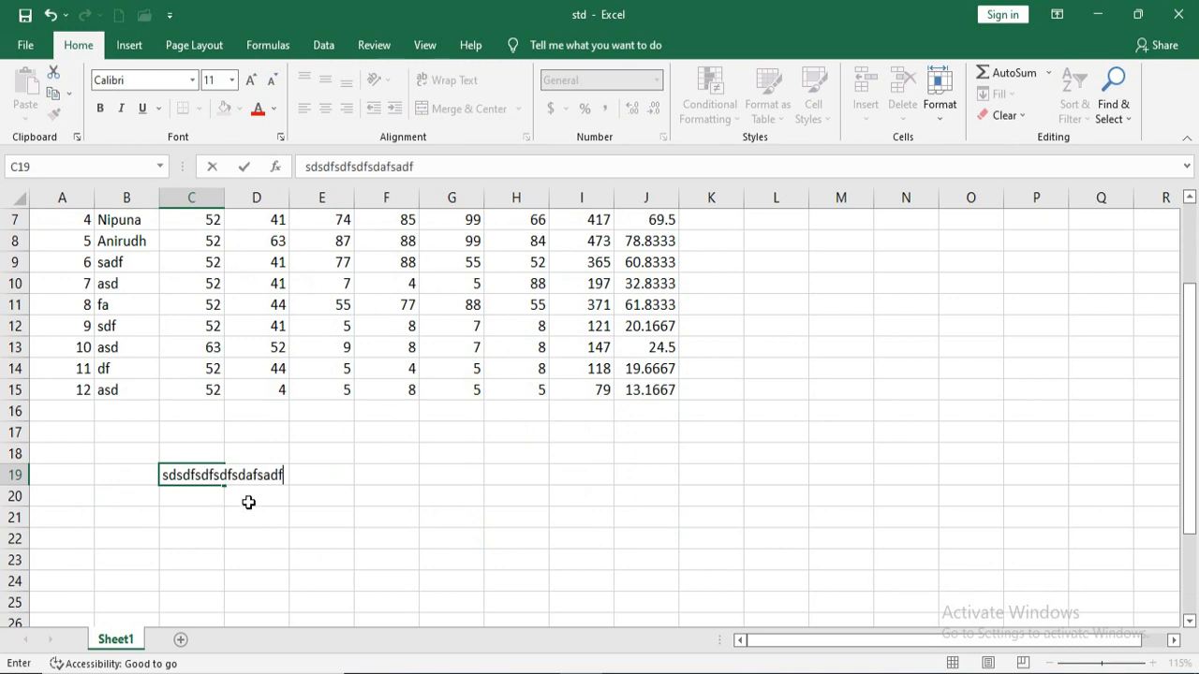
click(248, 503)
click(215, 474)
scroll(178, 337, up, 2)
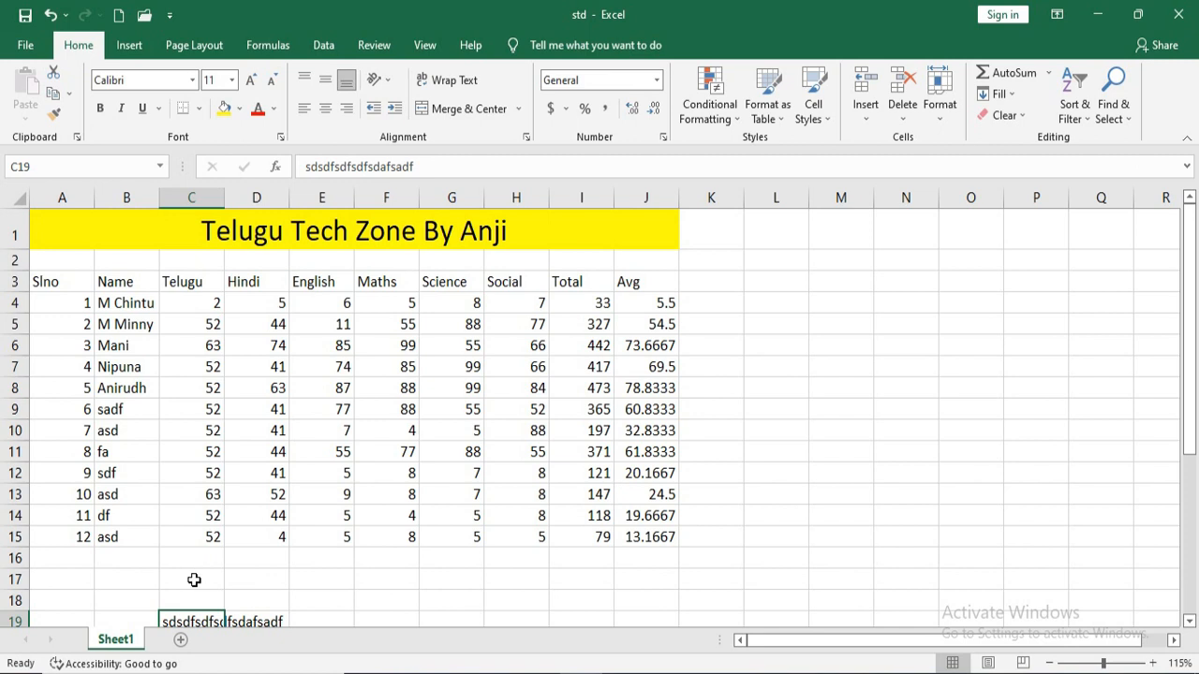
key(Delete)
Insert a new blank sheet into the workbook with the Insert Sheet command.
scroll(194, 579, down, 3)
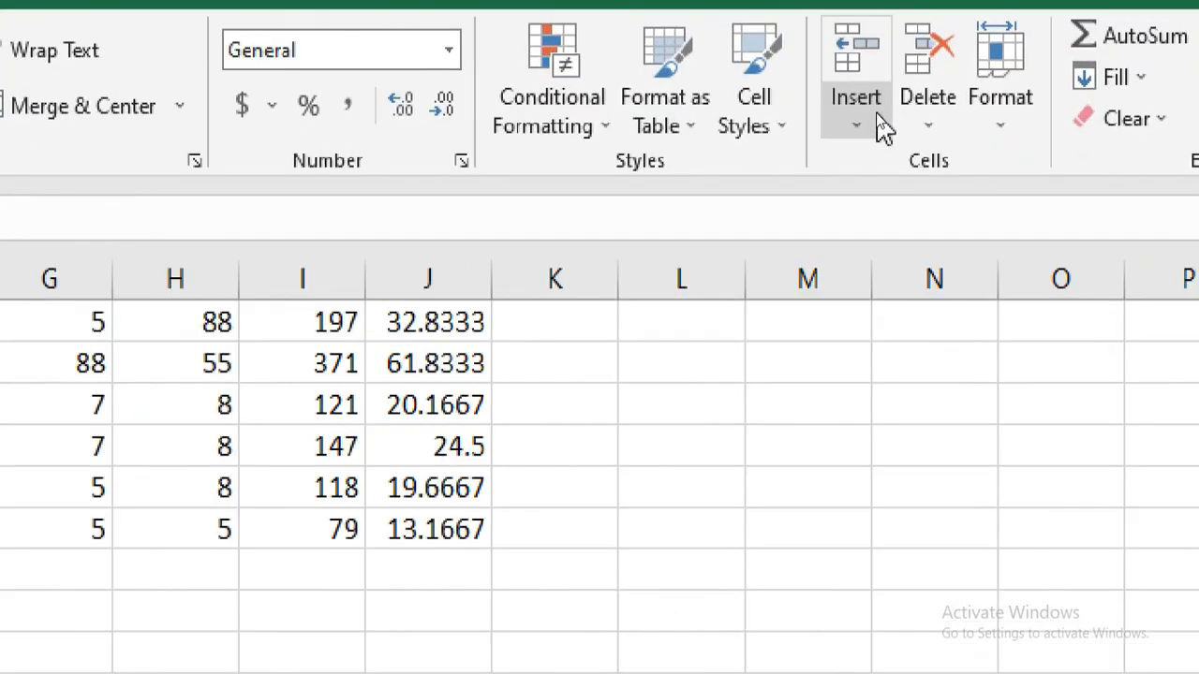
click(877, 113)
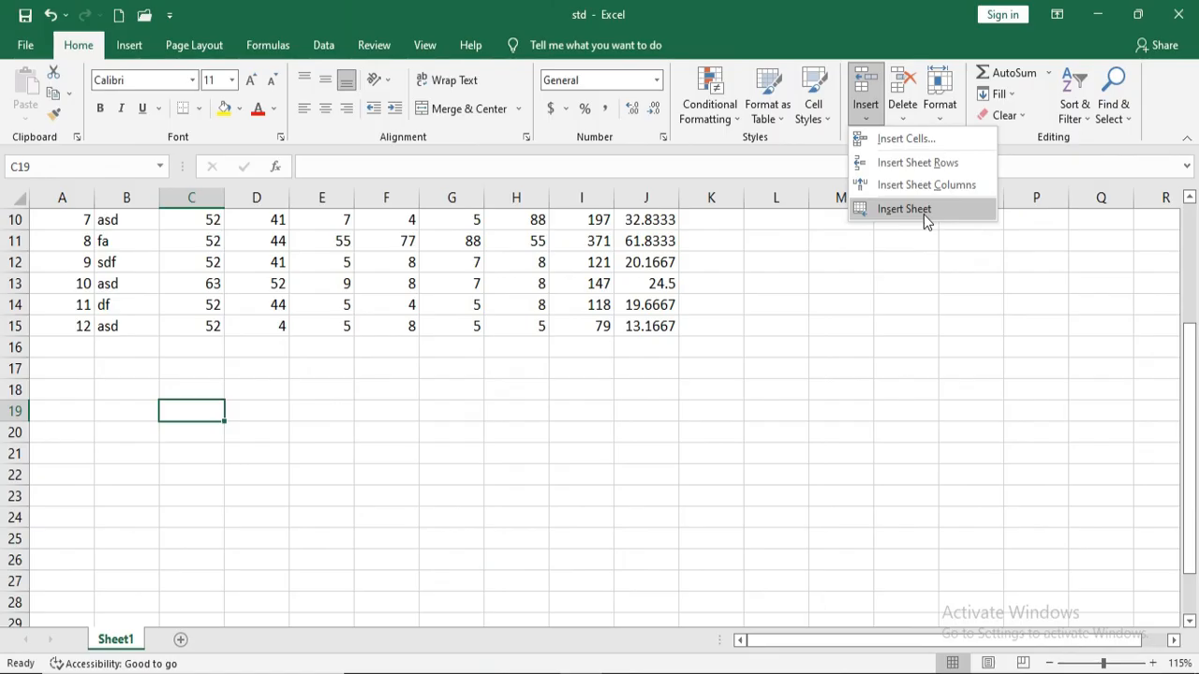
click(923, 215)
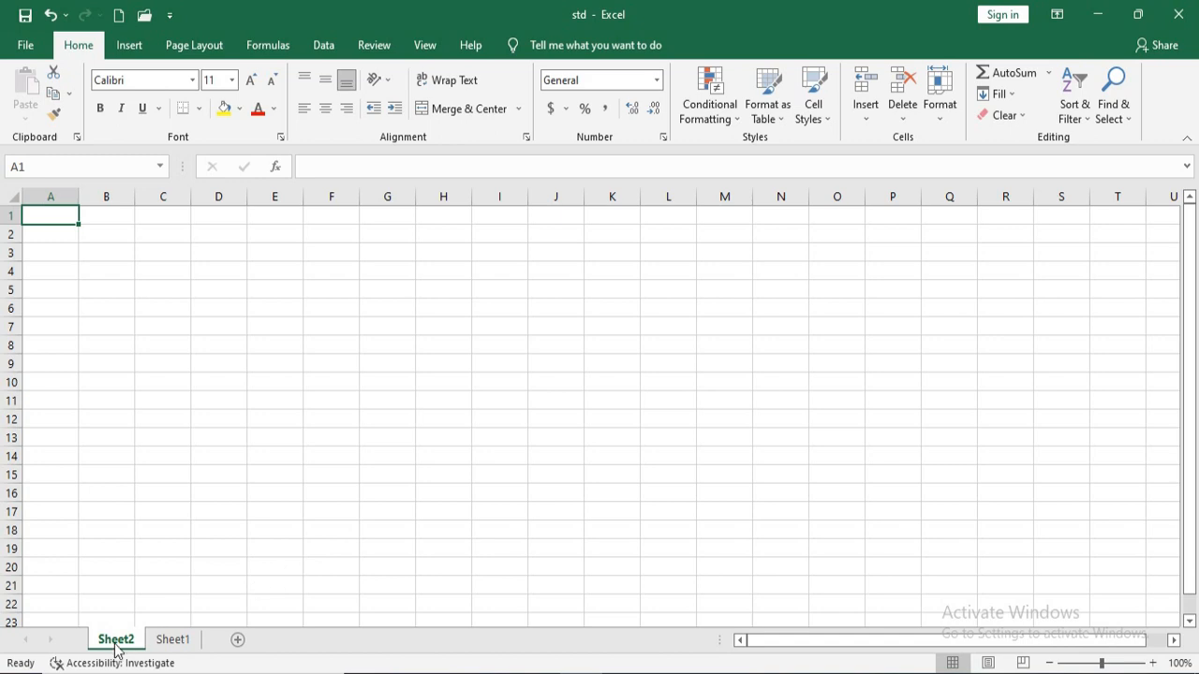
Switch between the two sheets and move Sheet1 in front of Sheet2.
click(172, 639)
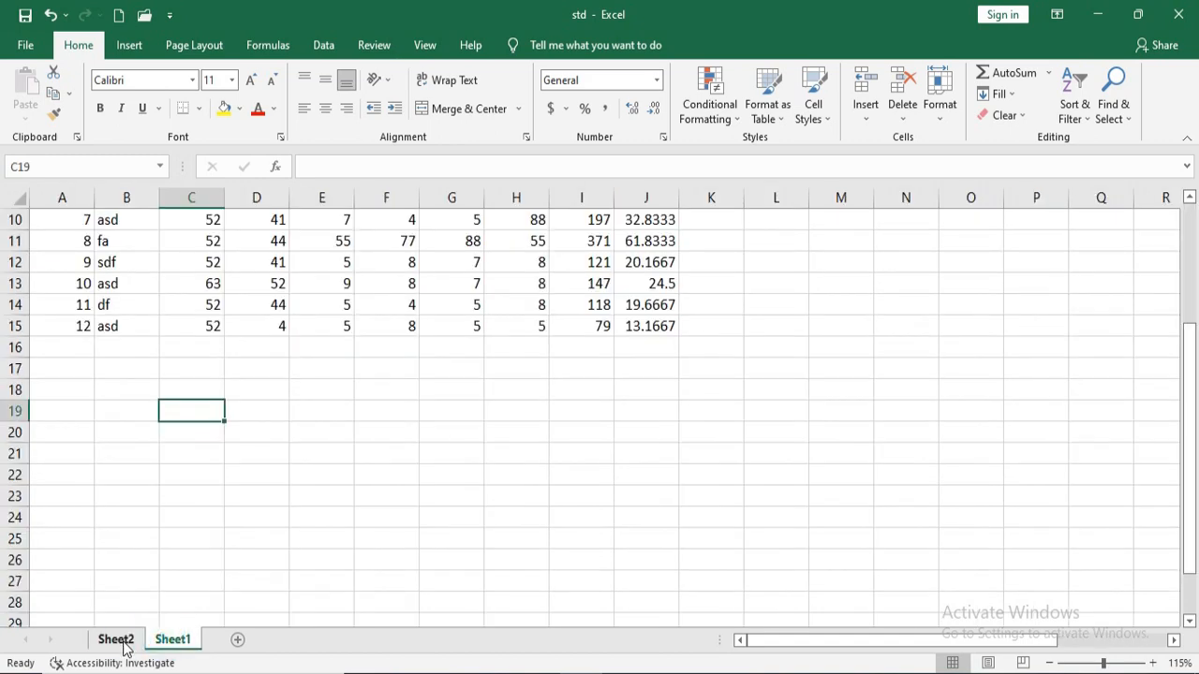
click(120, 645)
click(171, 642)
drag(184, 646, 124, 644)
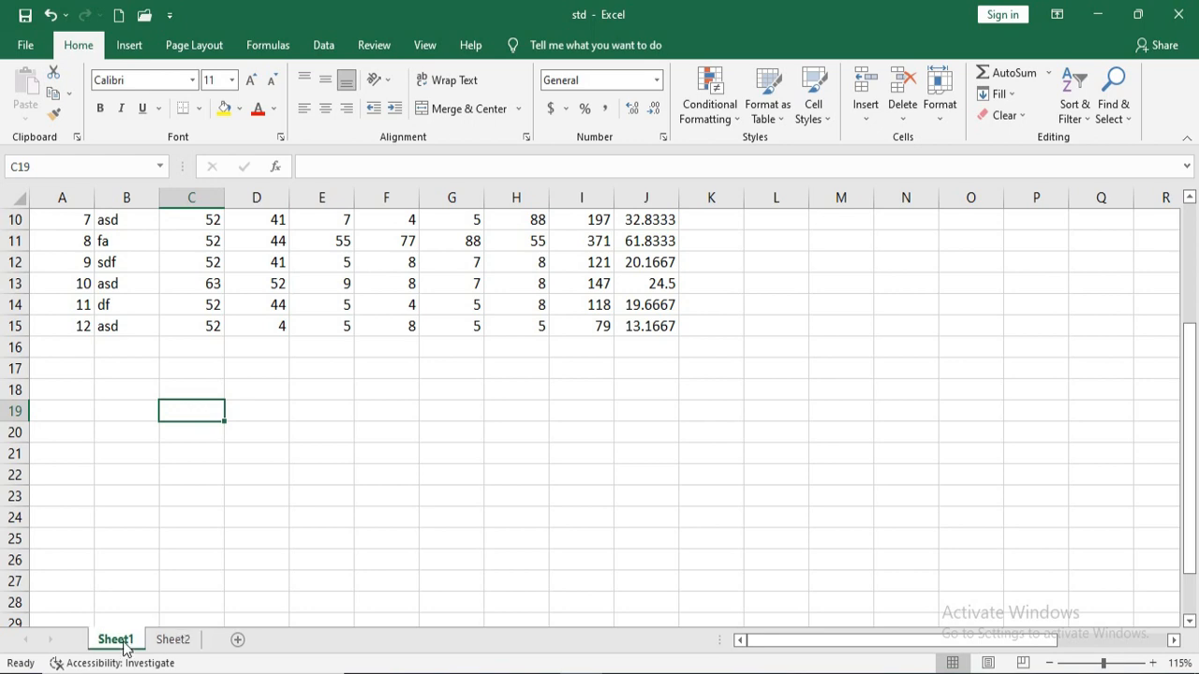
Insert another blank sheet before Sheet2, choosing the Worksheet type.
click(174, 644)
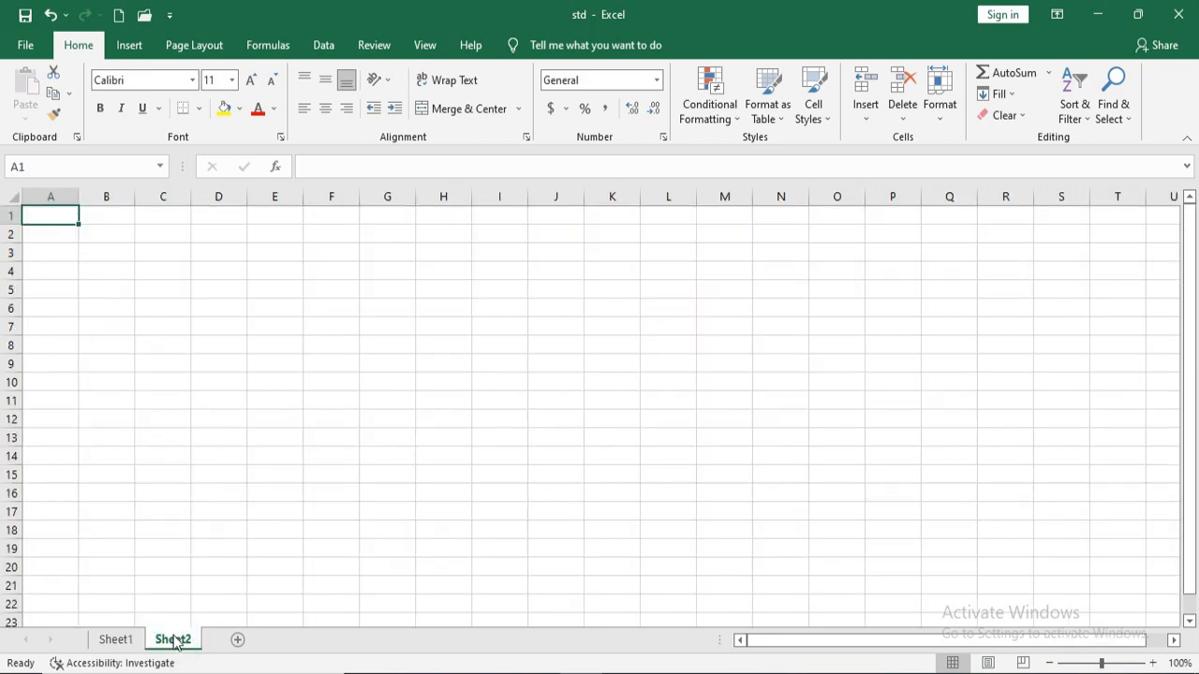
right_click(178, 644)
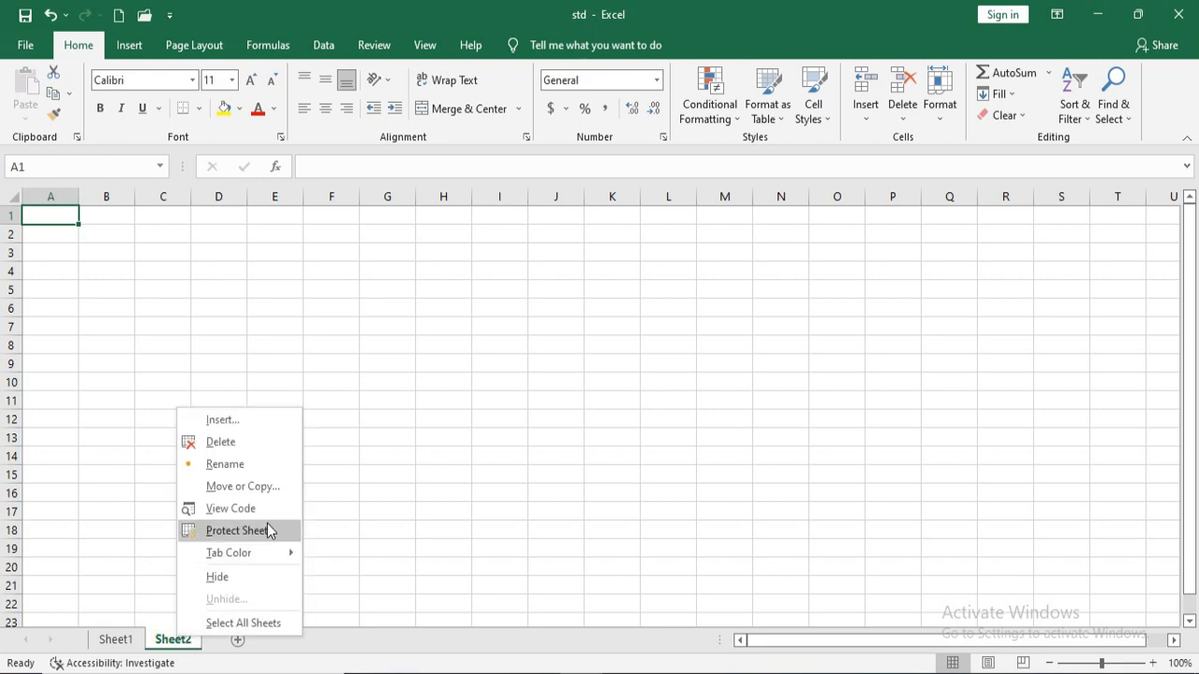
click(267, 423)
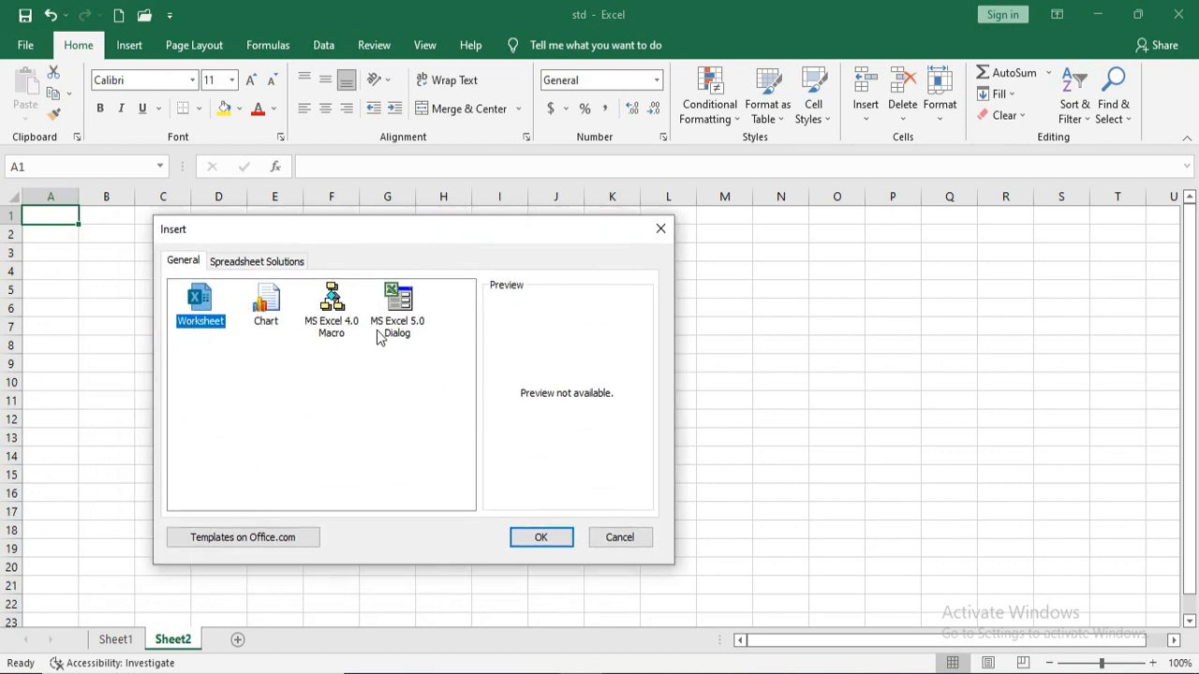
click(542, 537)
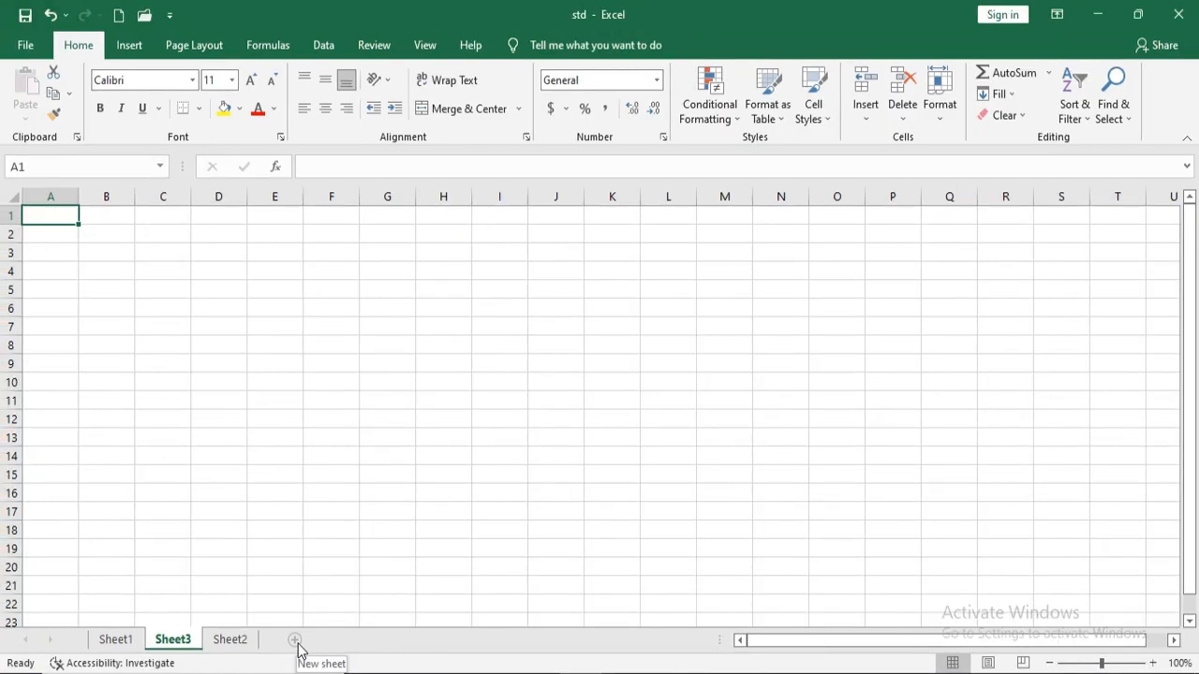
Add three more blank sheets one after another between Sheet3 and Sheet2.
click(296, 642)
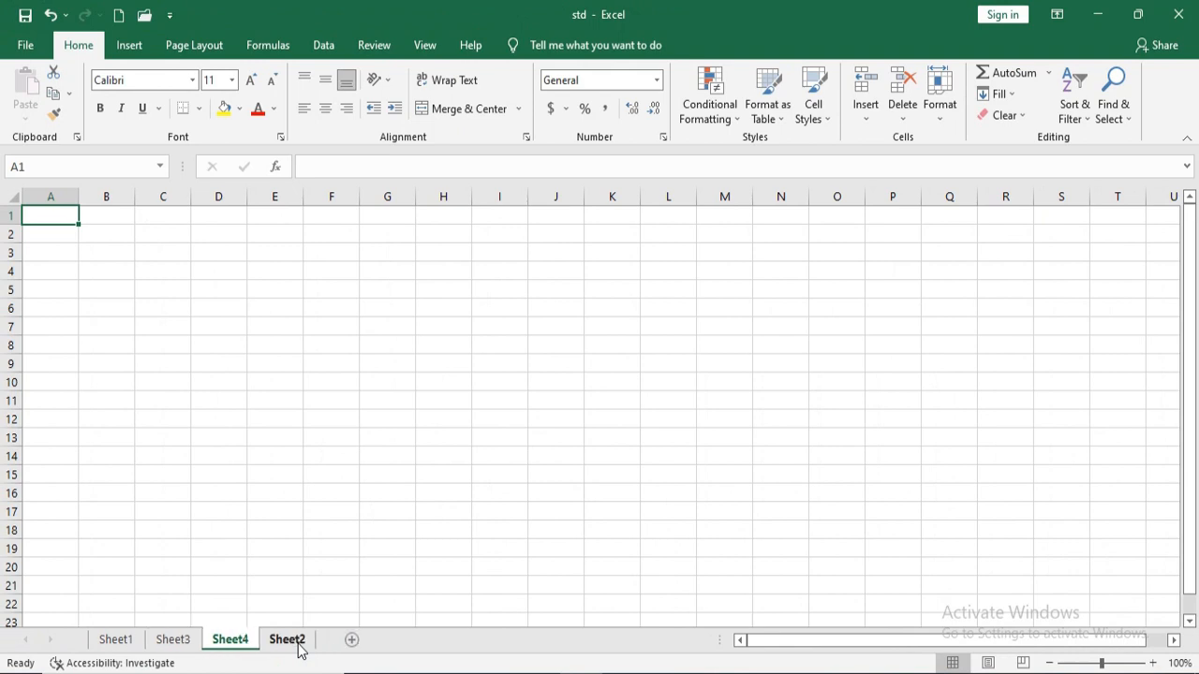
click(348, 641)
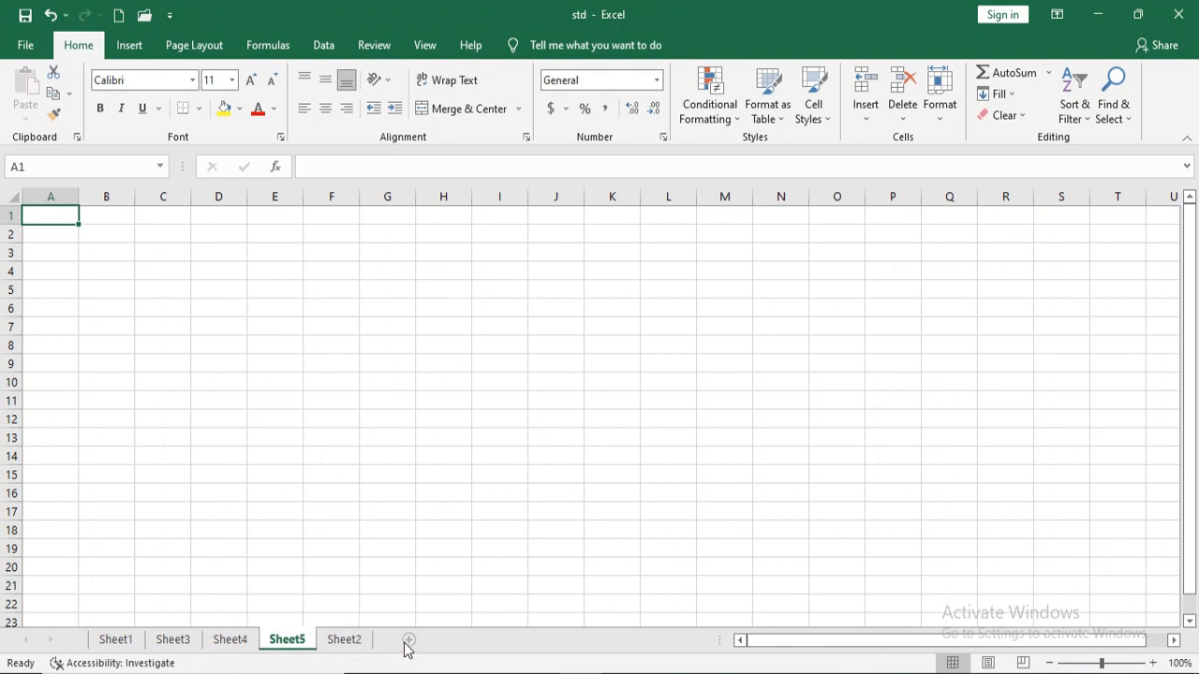
click(408, 641)
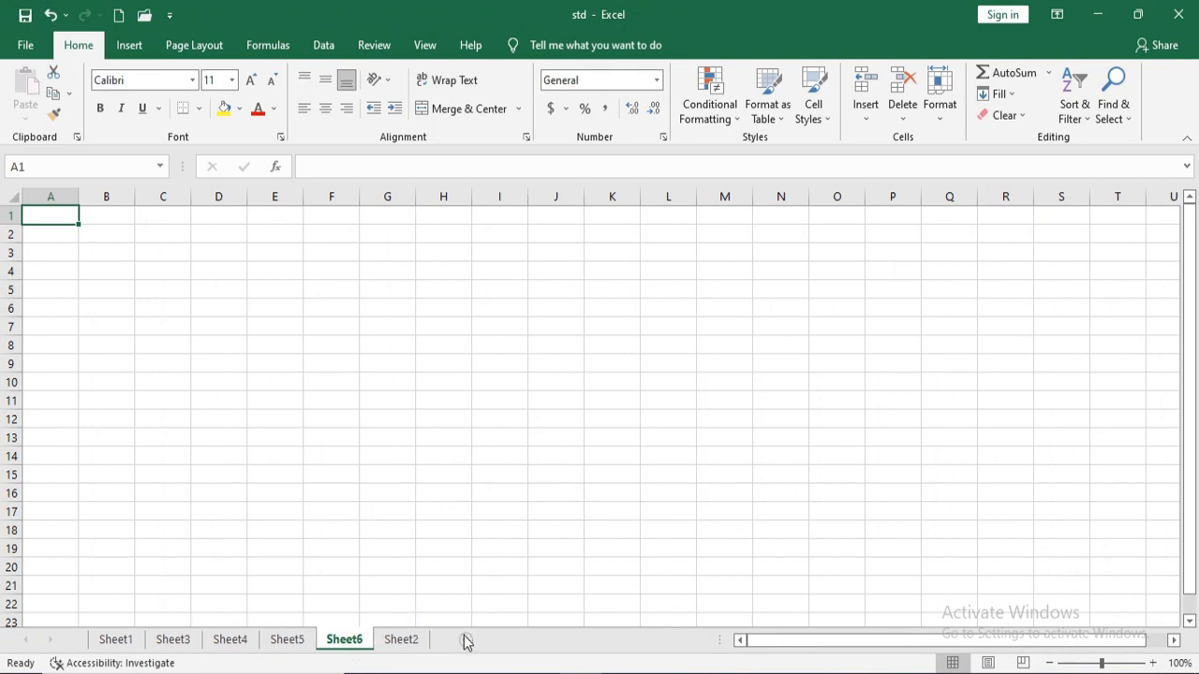
click(438, 475)
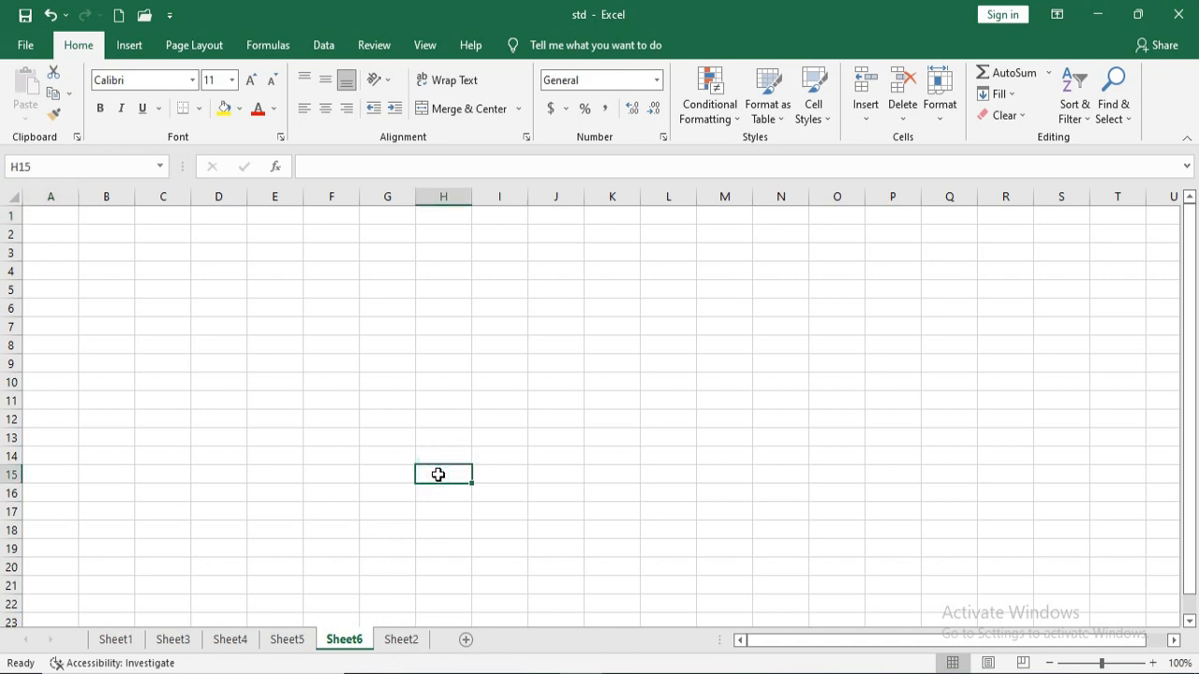
Enter the shortcut note "Shift +F11" in cell H15 of Sheet6.
text(Shift +F3)
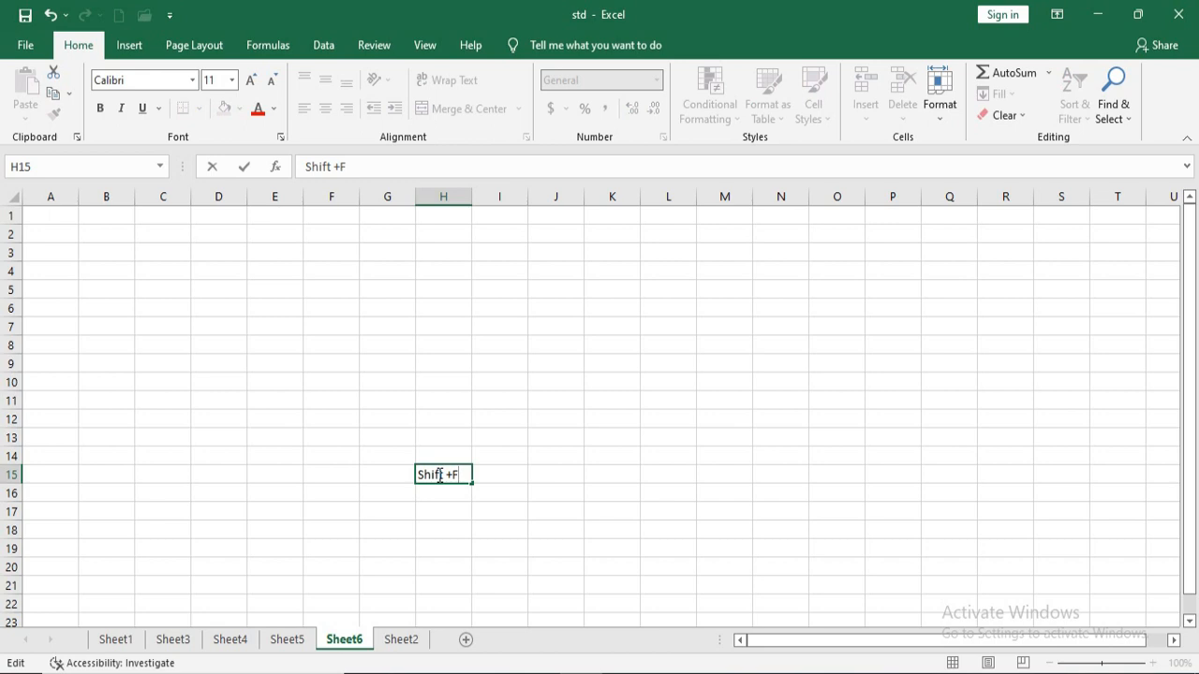
click(461, 562)
click(468, 478)
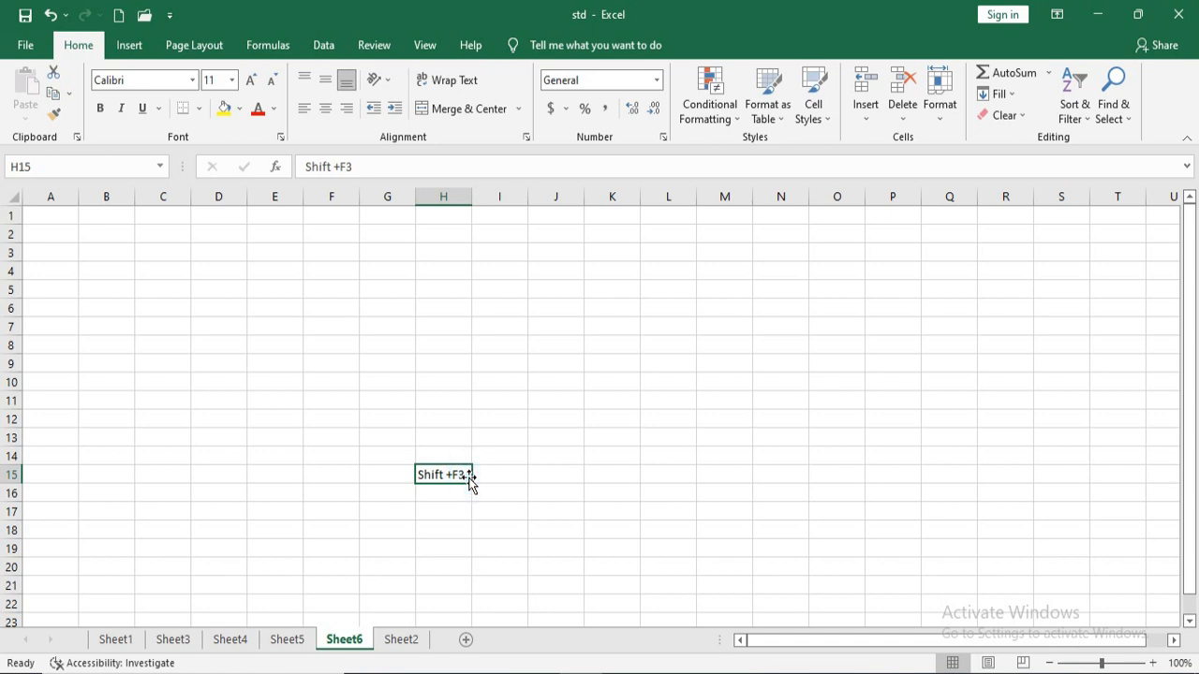
double_click(468, 477)
key(BackSpace)
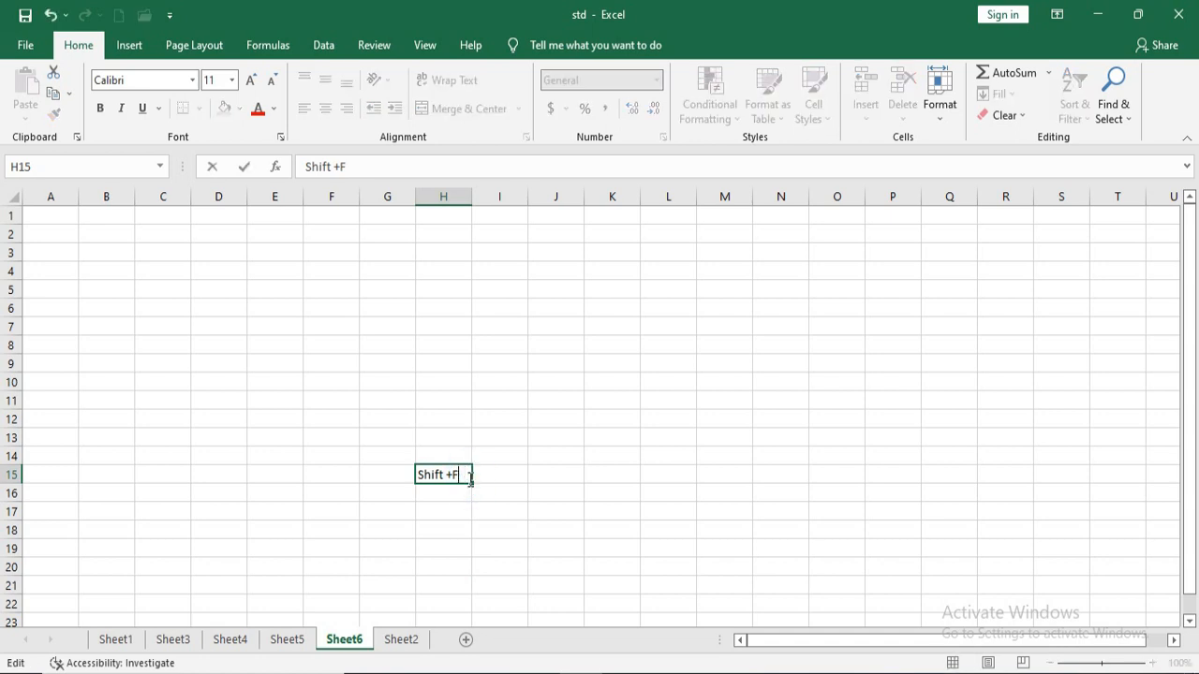
text(11)
key(Return)
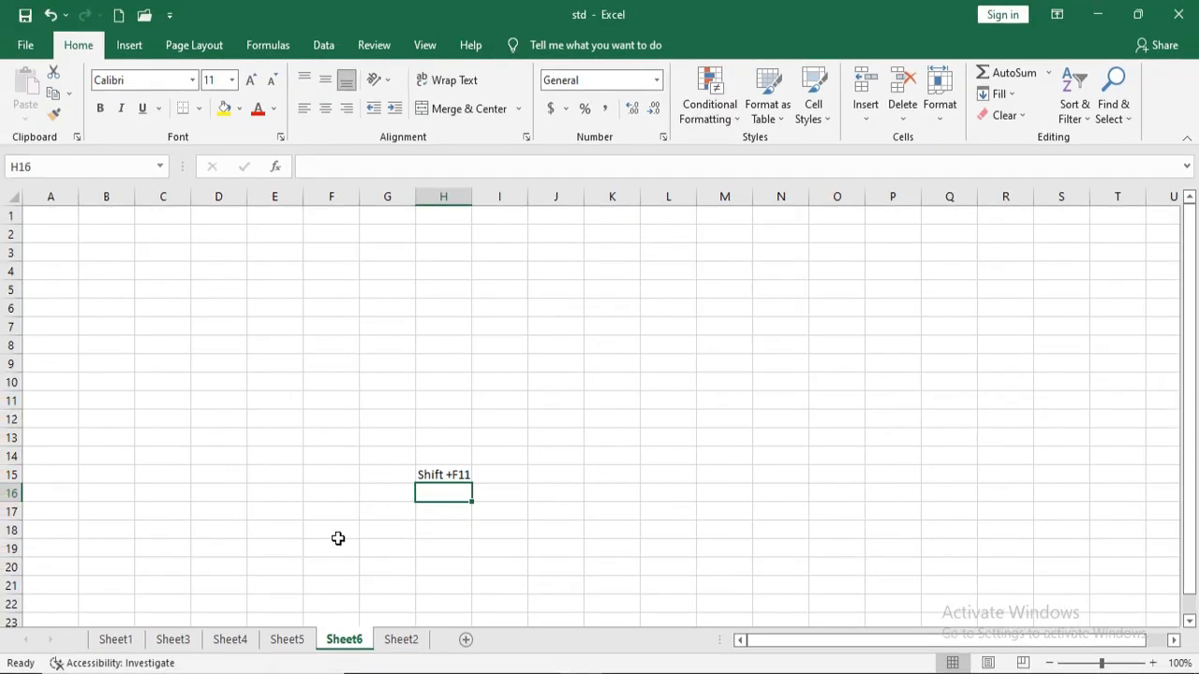
Add six blank sheets one after another before Sheet2.
click(409, 641)
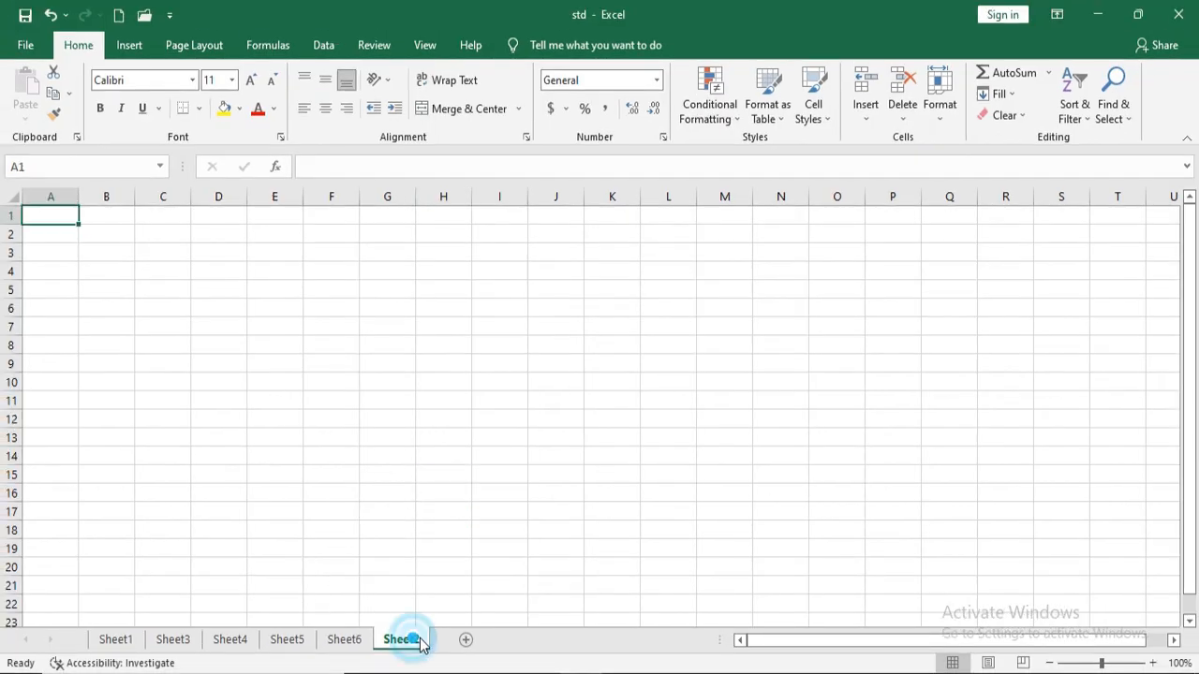
key(shift+F11)
key(shift+F11)
key(shift+F11)
key(shift+F11)
key(shift+F11)
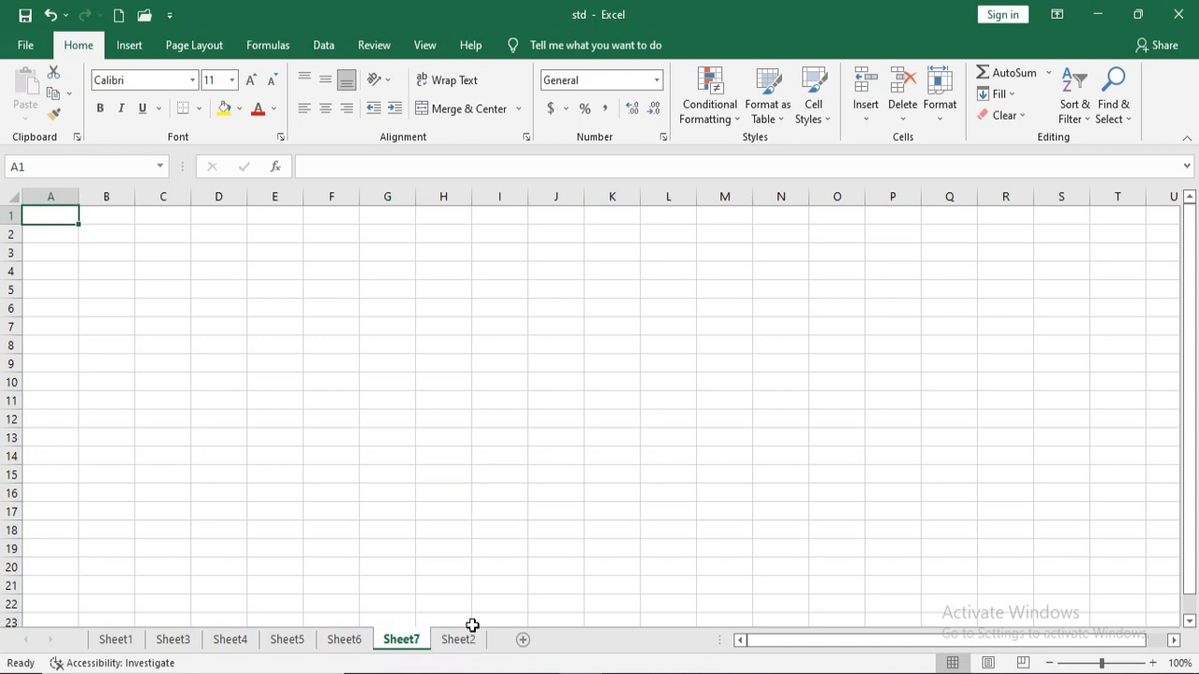
key(shift+F11)
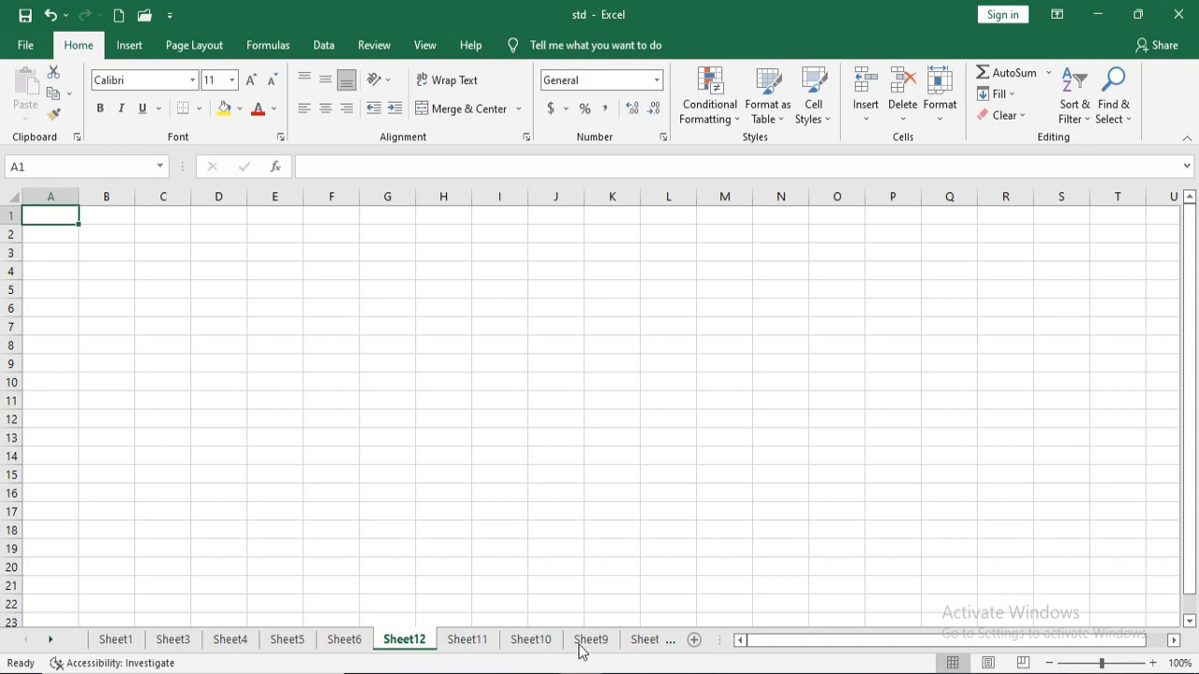
Look through the row of sheet tabs up to the last sheet and back to the first.
click(51, 640)
click(52, 641)
click(51, 641)
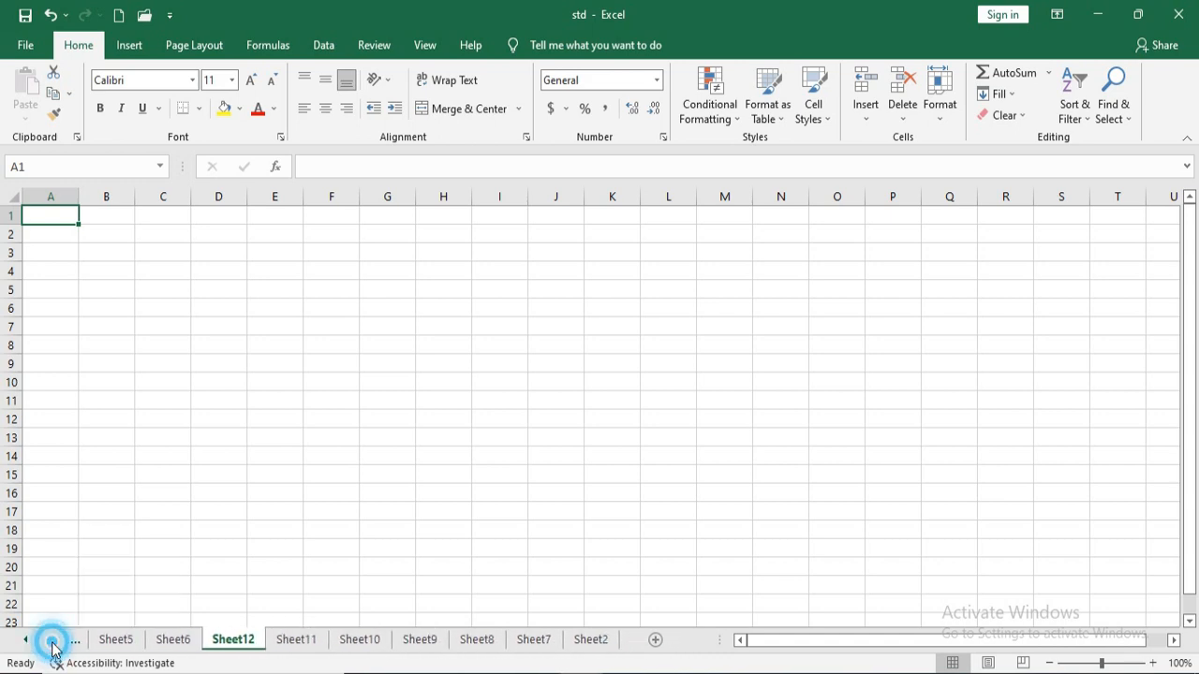
click(27, 640)
click(27, 640)
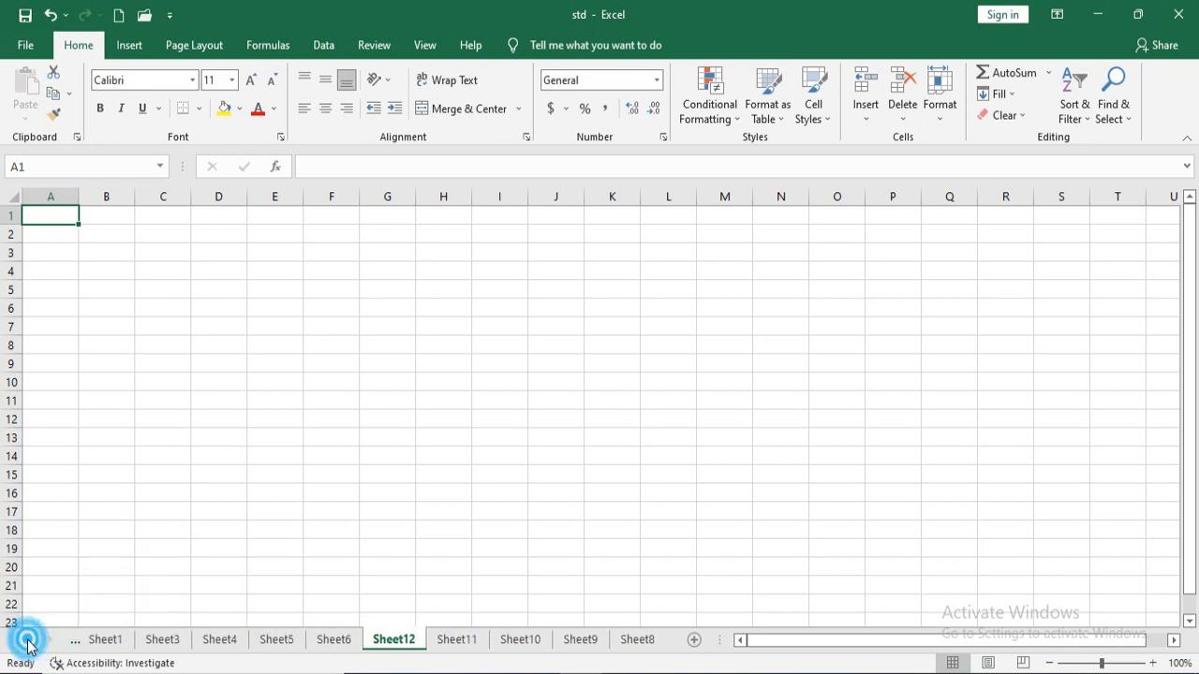
click(26, 640)
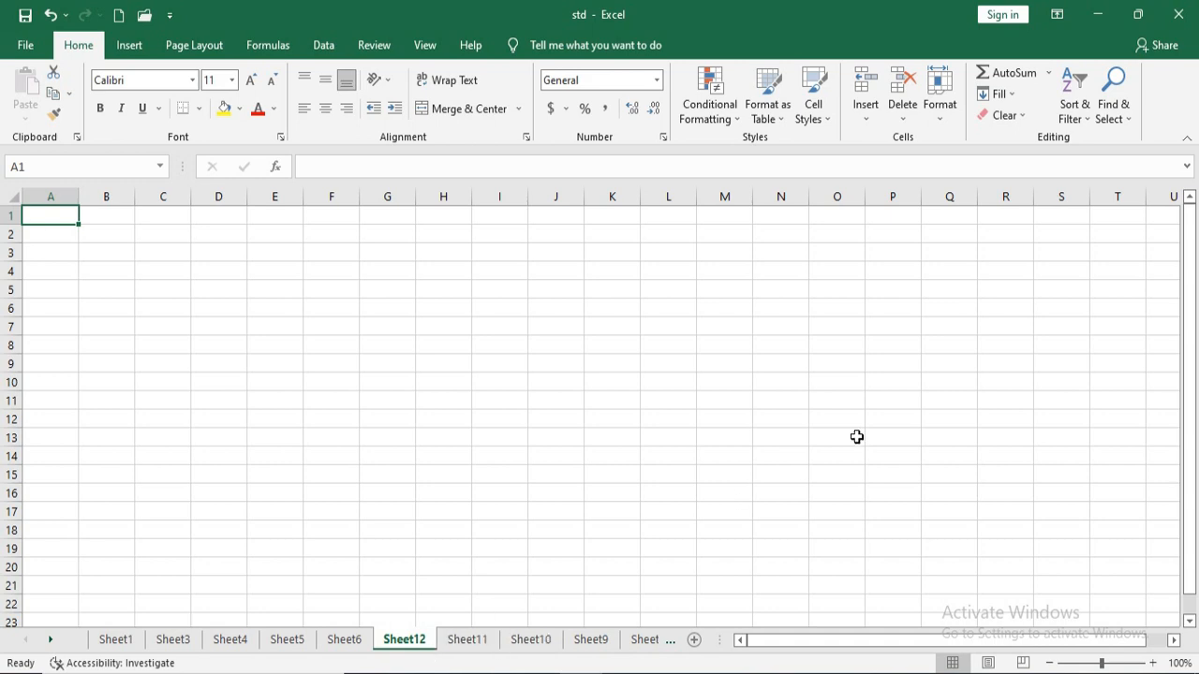
Delete Sheet12, Sheet11 and Sheet10 one at a time.
click(903, 119)
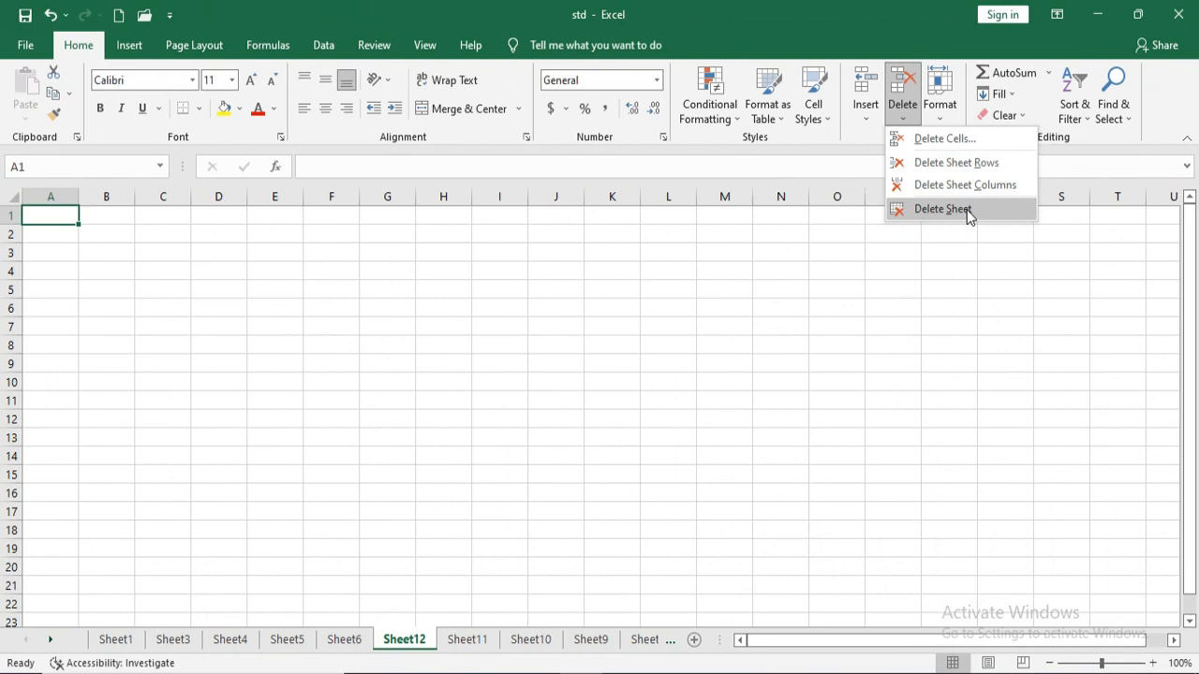
click(967, 210)
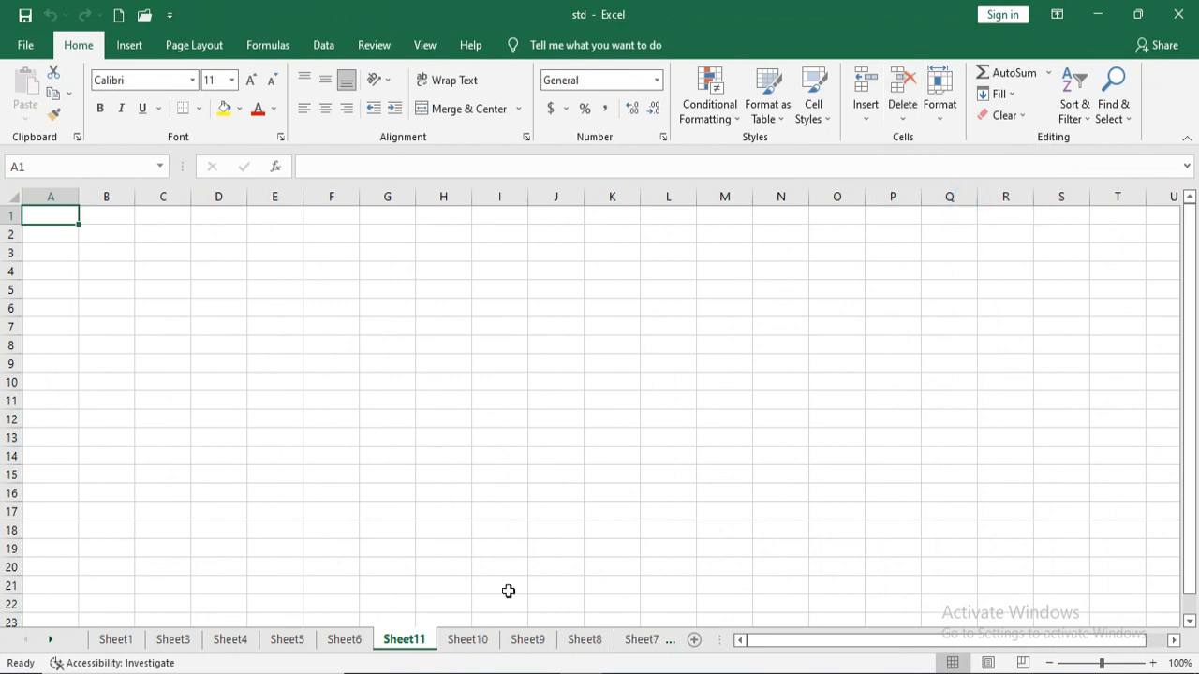
right_click(407, 644)
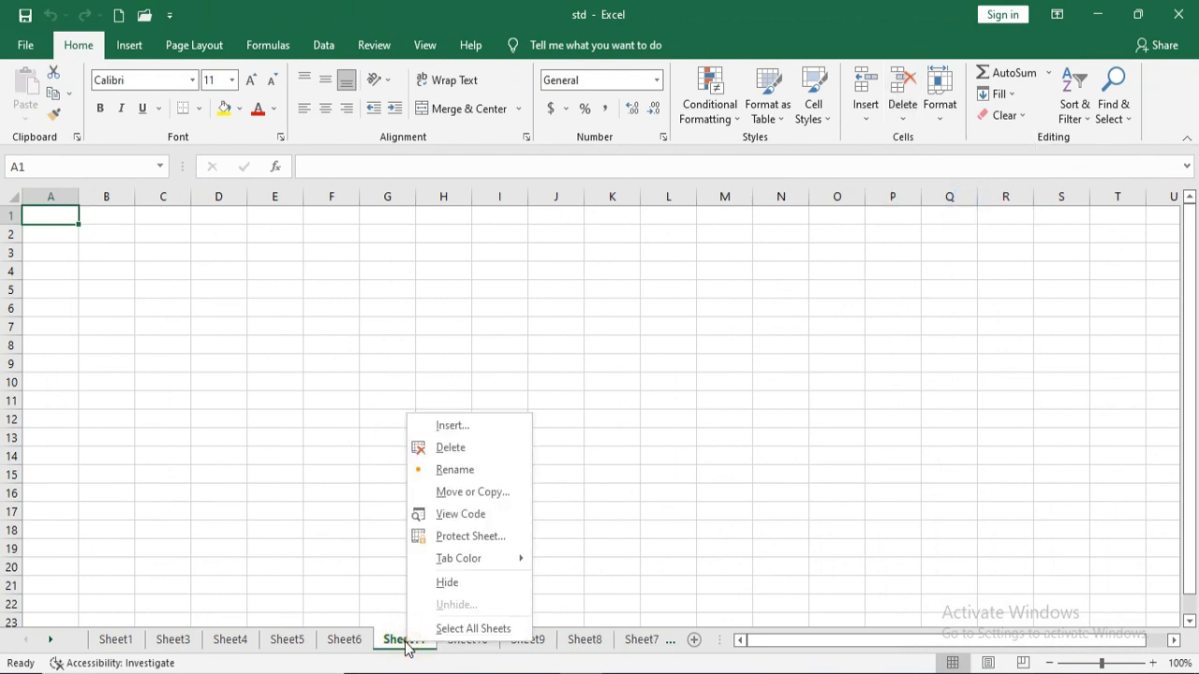
click(486, 454)
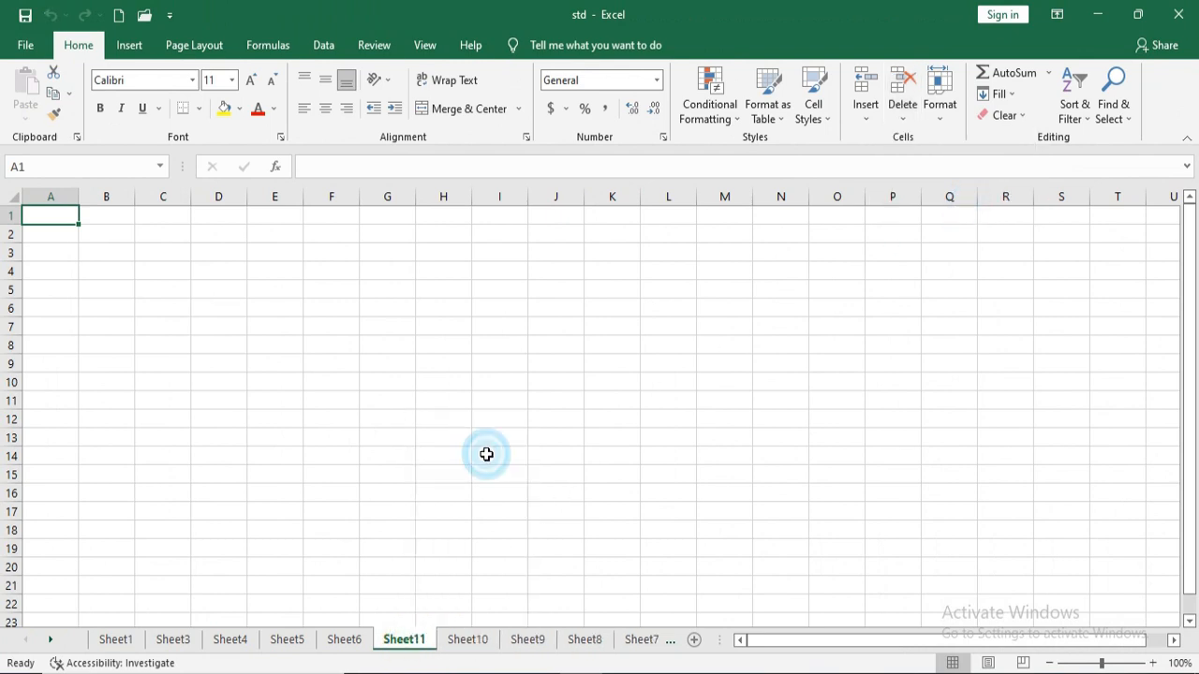
right_click(415, 643)
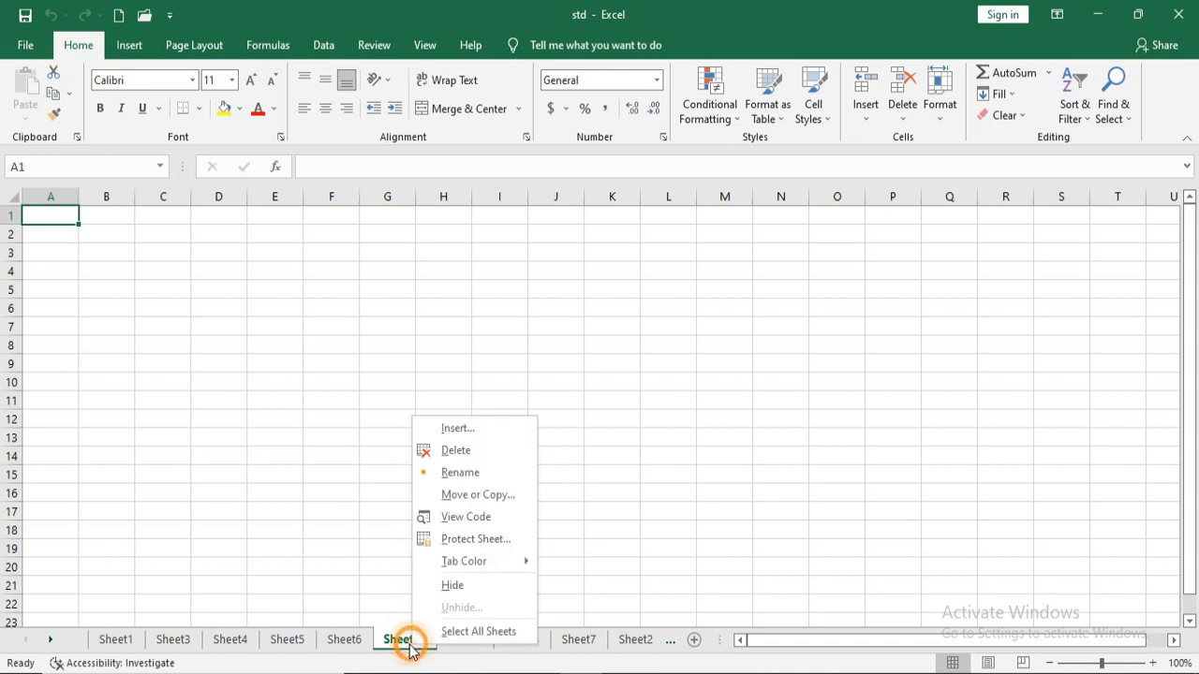
click(458, 452)
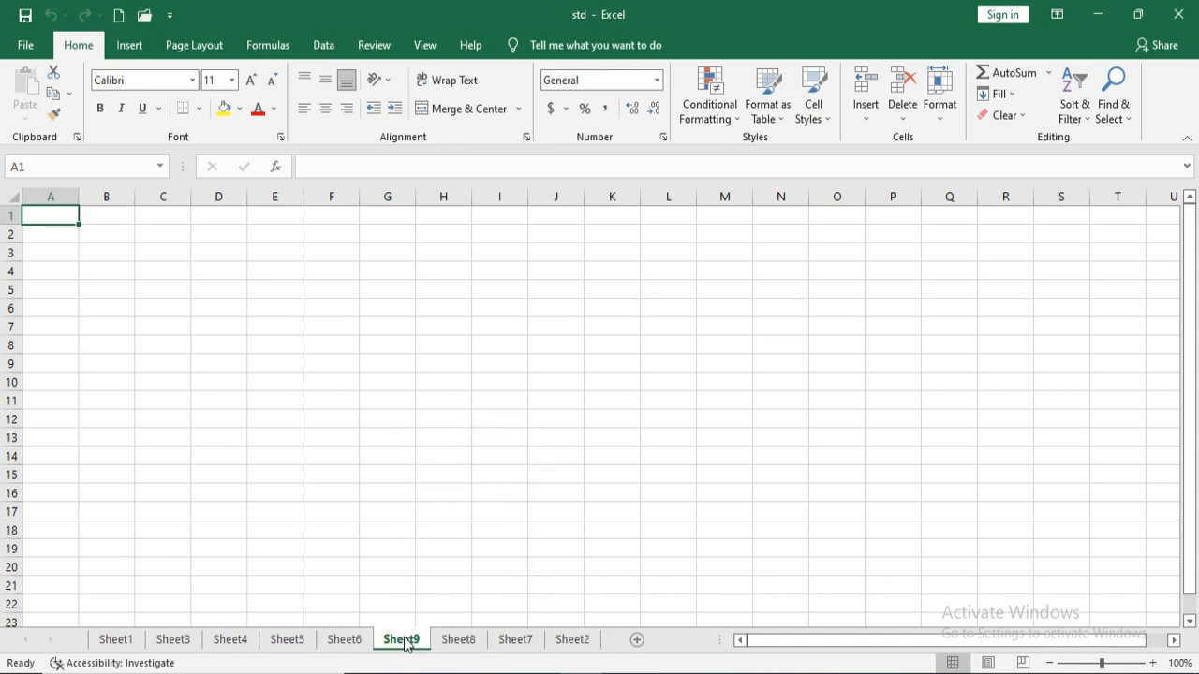
Group the non-adjacent sheets Sheet2, Sheet9 and Sheet3 and delete them together.
click(174, 640)
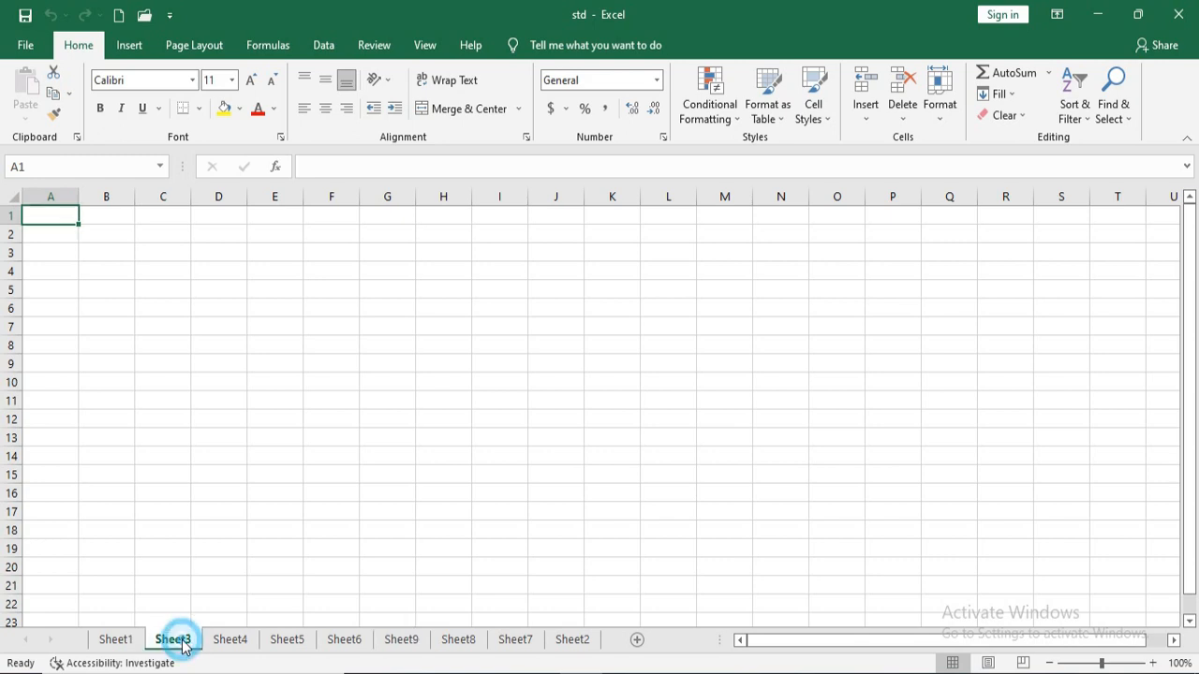
click(342, 641)
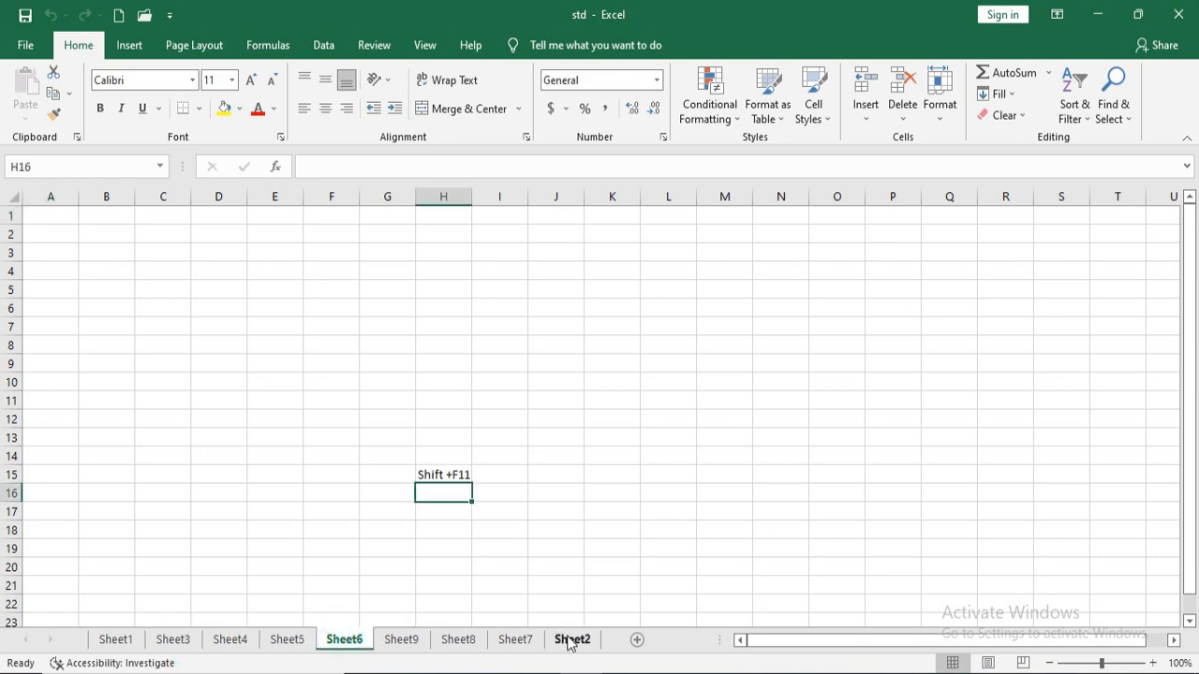
click(569, 641)
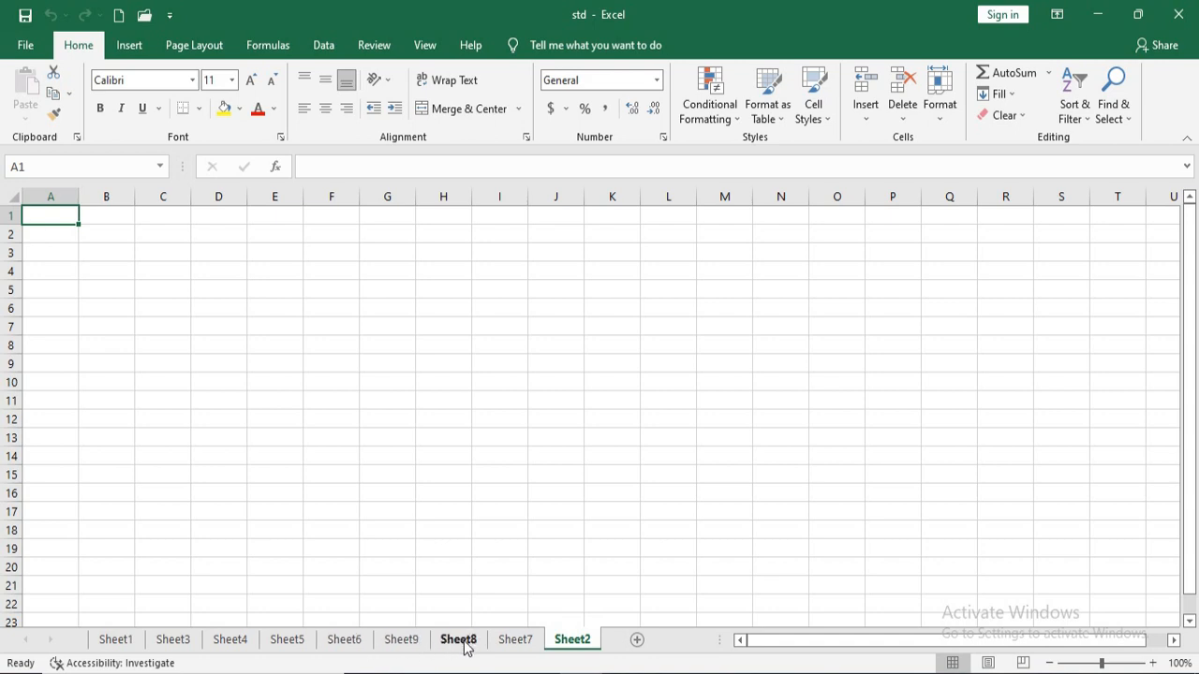
ctrl+click(413, 646)
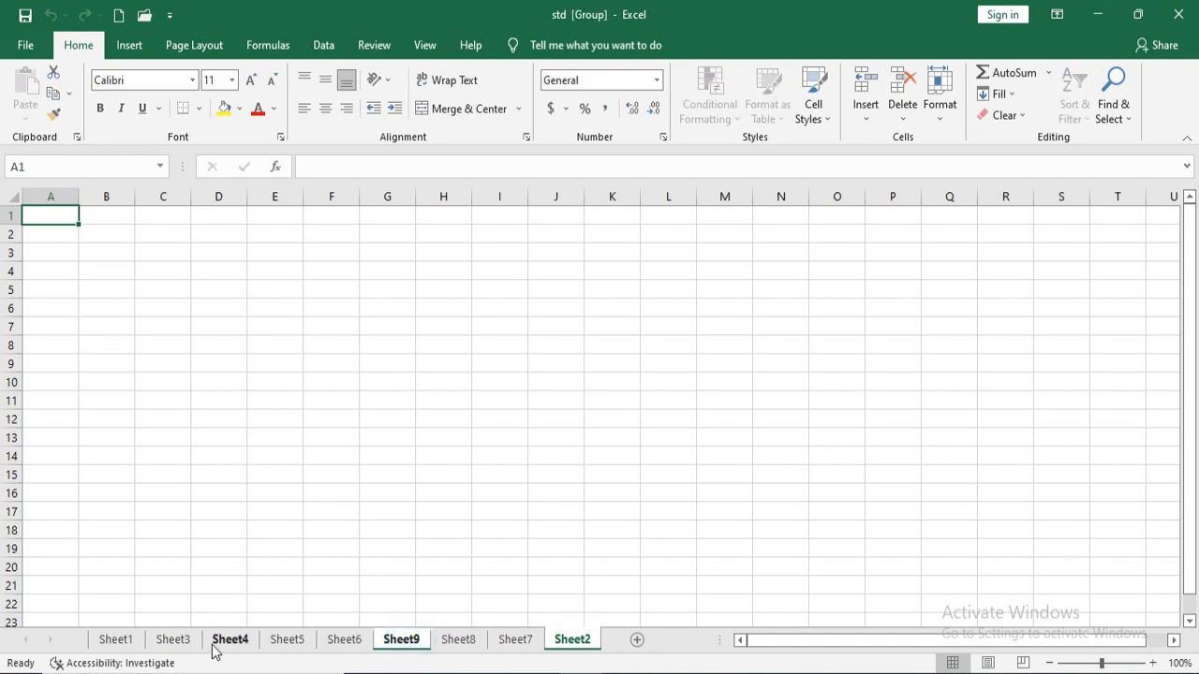
ctrl+click(175, 643)
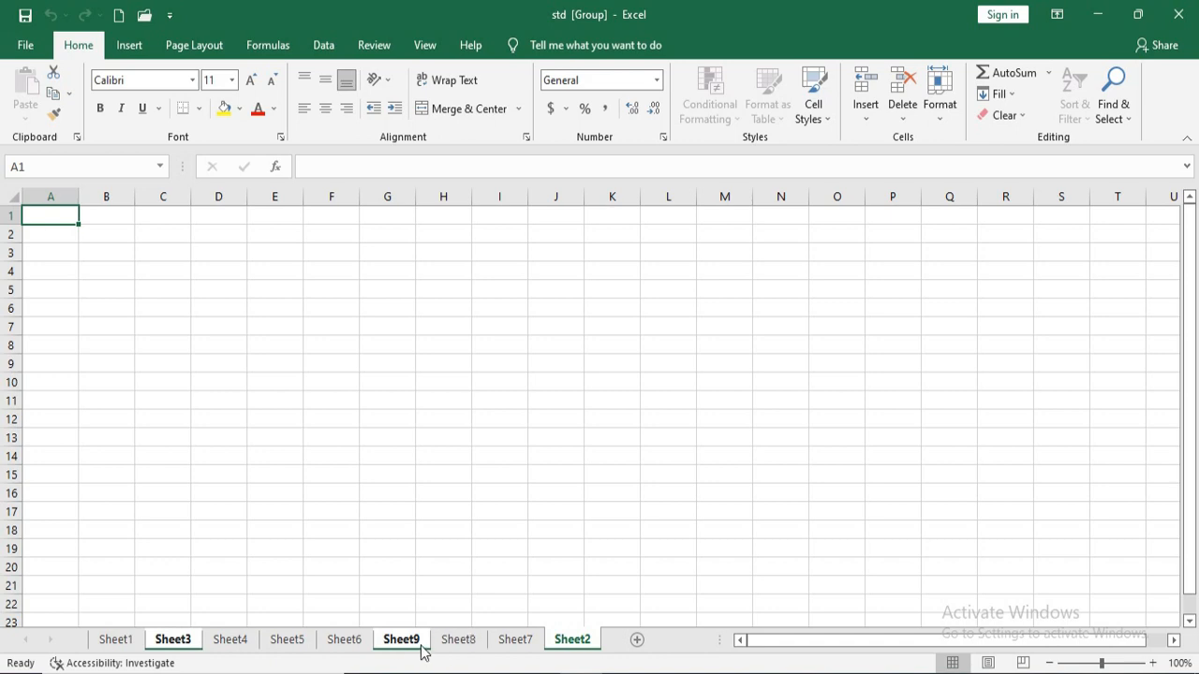
click(904, 120)
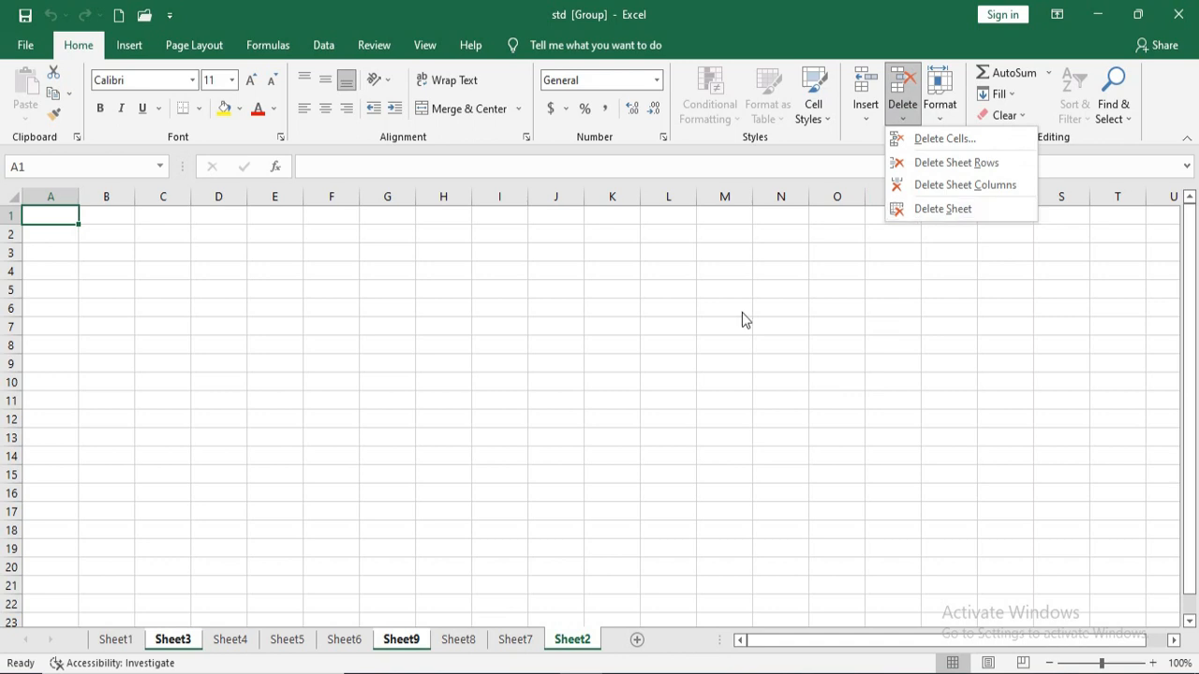
right_click(391, 644)
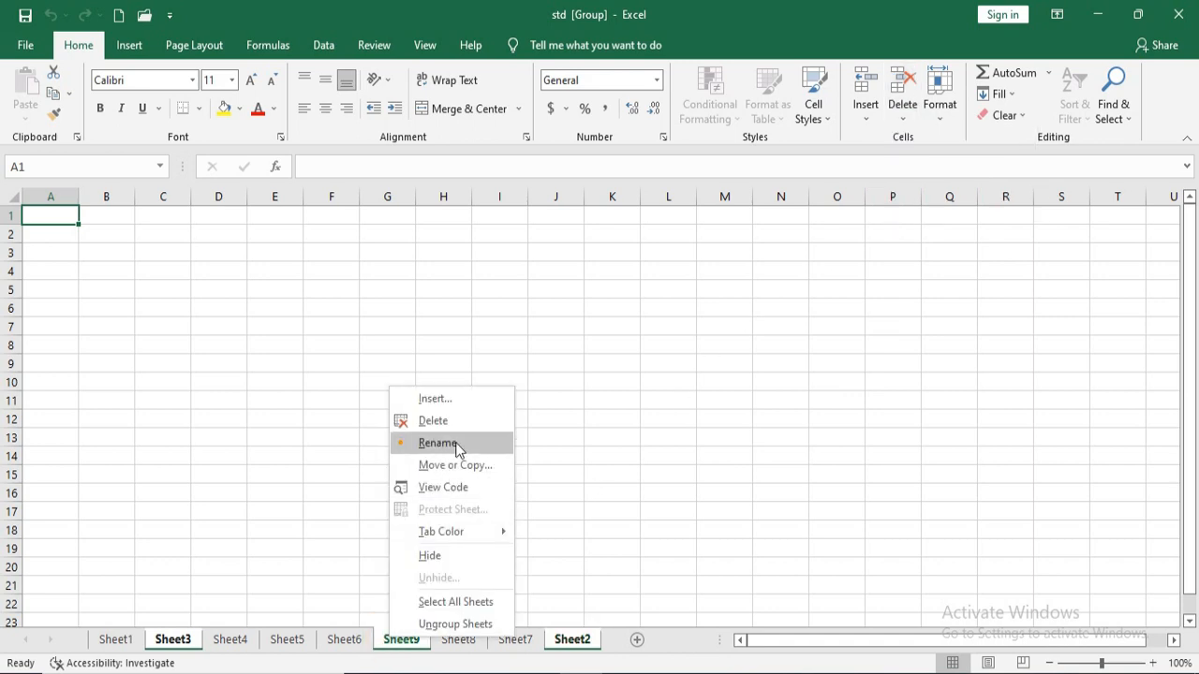
click(466, 421)
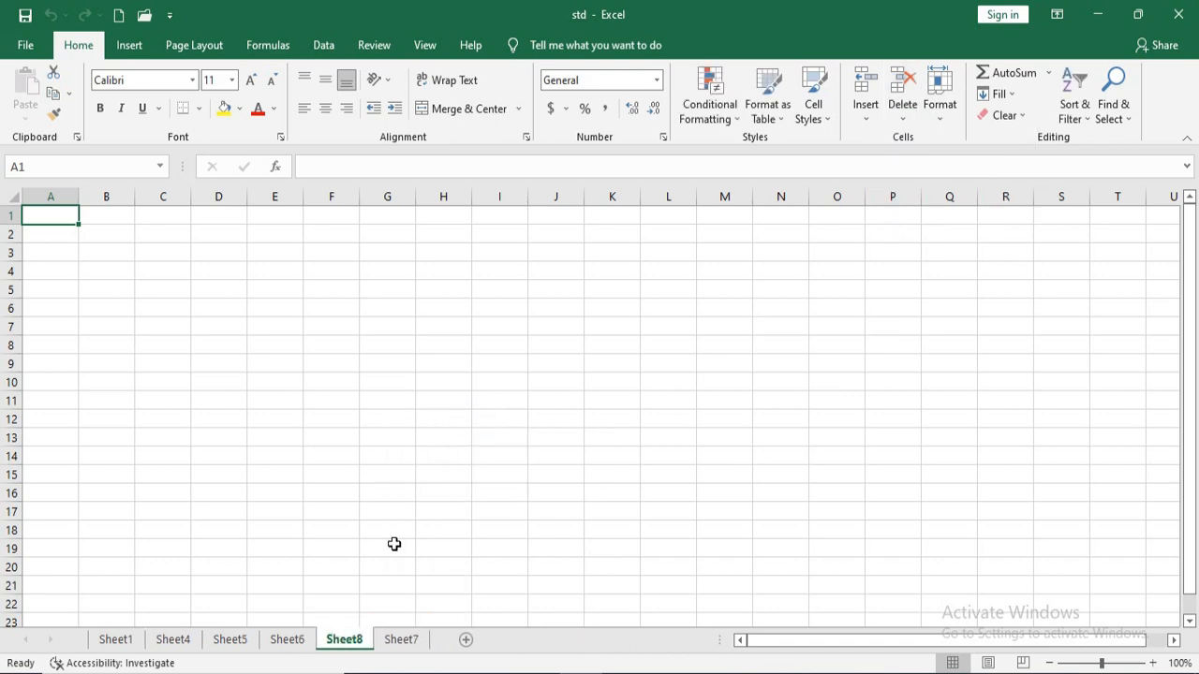
Select the consecutive sheets from Sheet7 through Sheet4 and permanently delete them all.
click(401, 640)
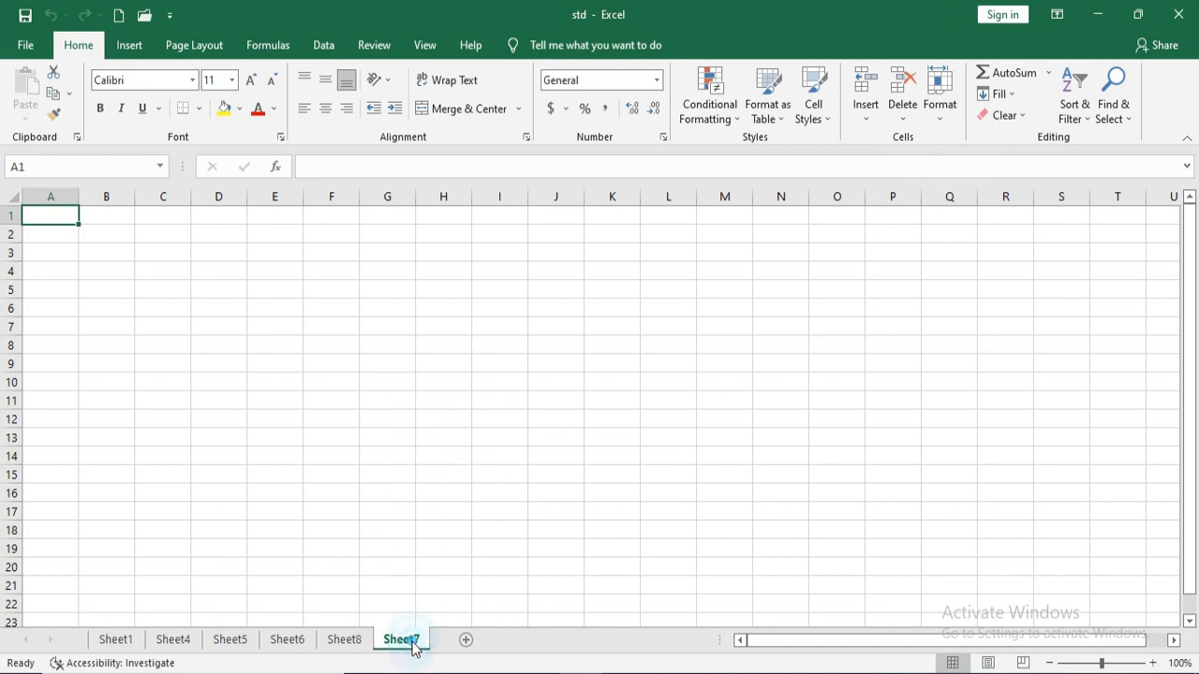
shift+click(175, 640)
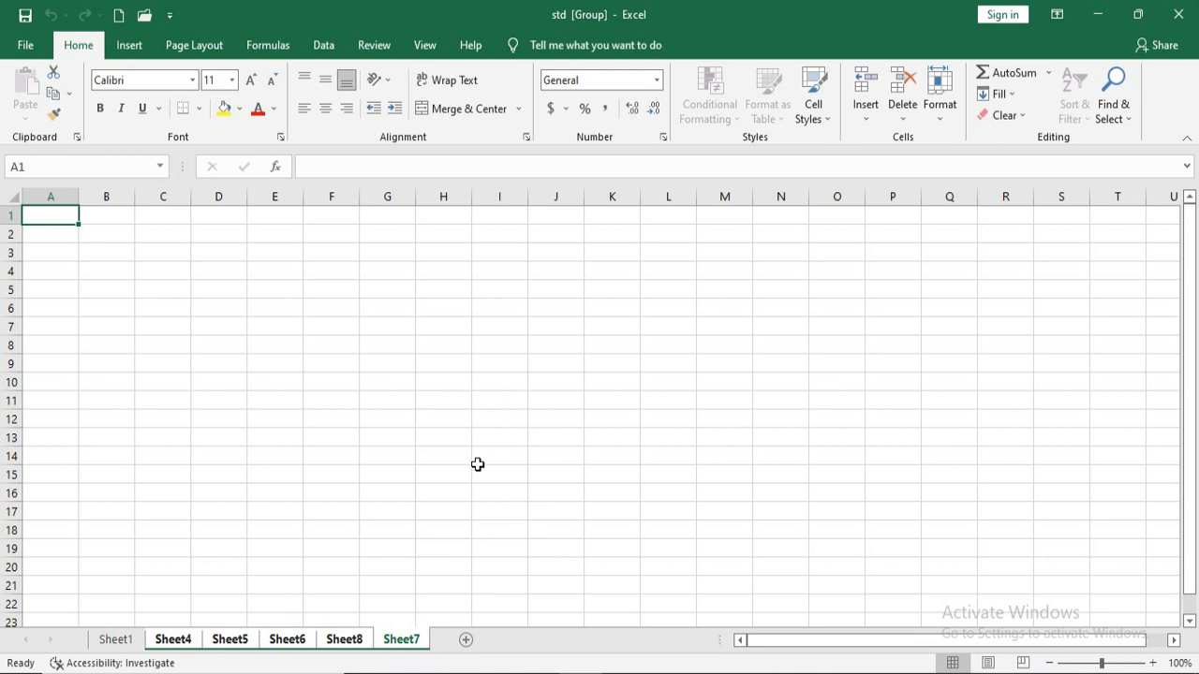
right_click(401, 640)
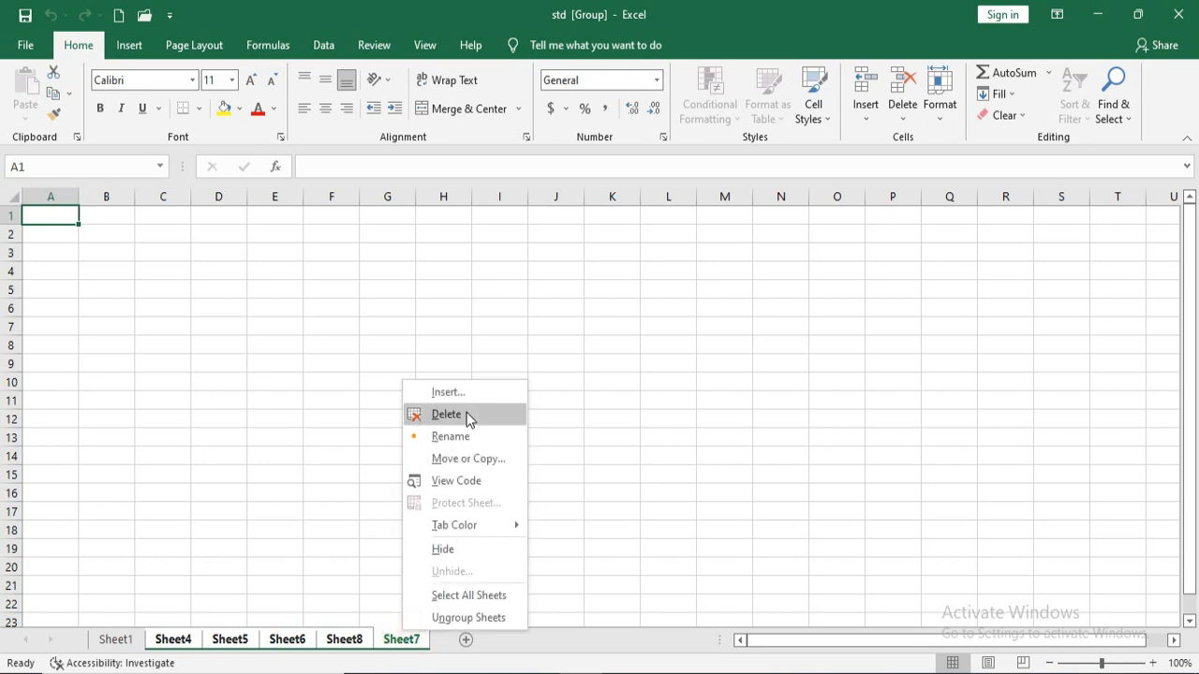
click(466, 418)
click(584, 395)
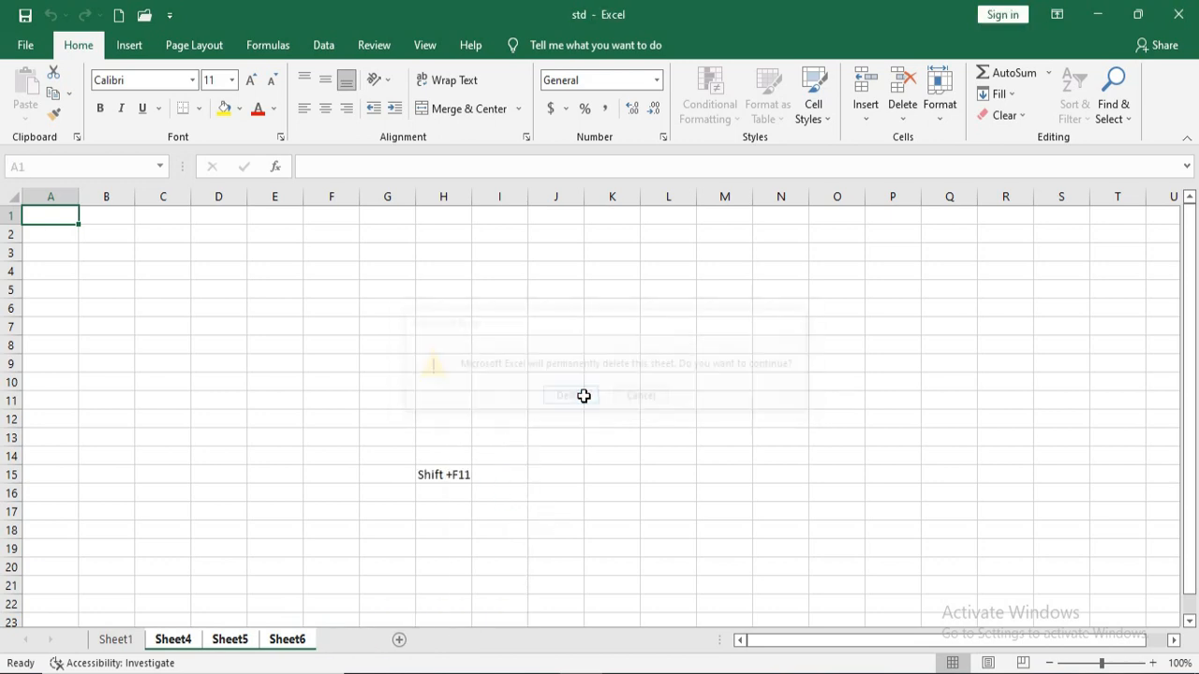
Try to delete Sheet1, the only sheet left in the workbook.
right_click(128, 644)
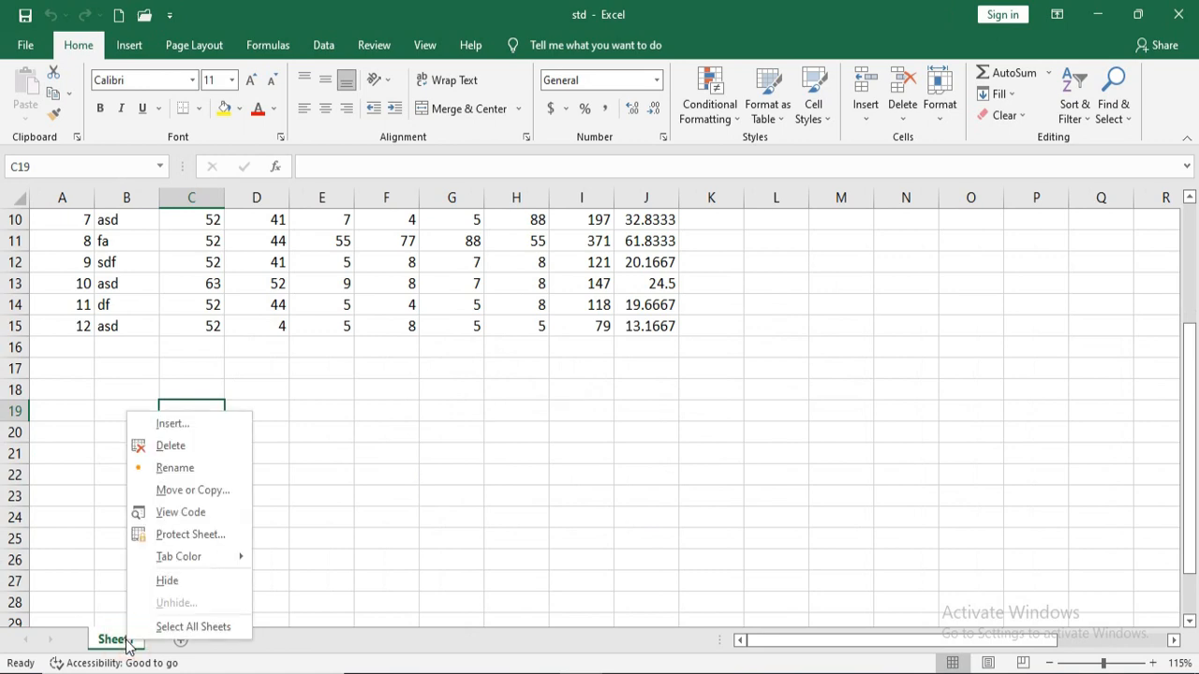
click(212, 446)
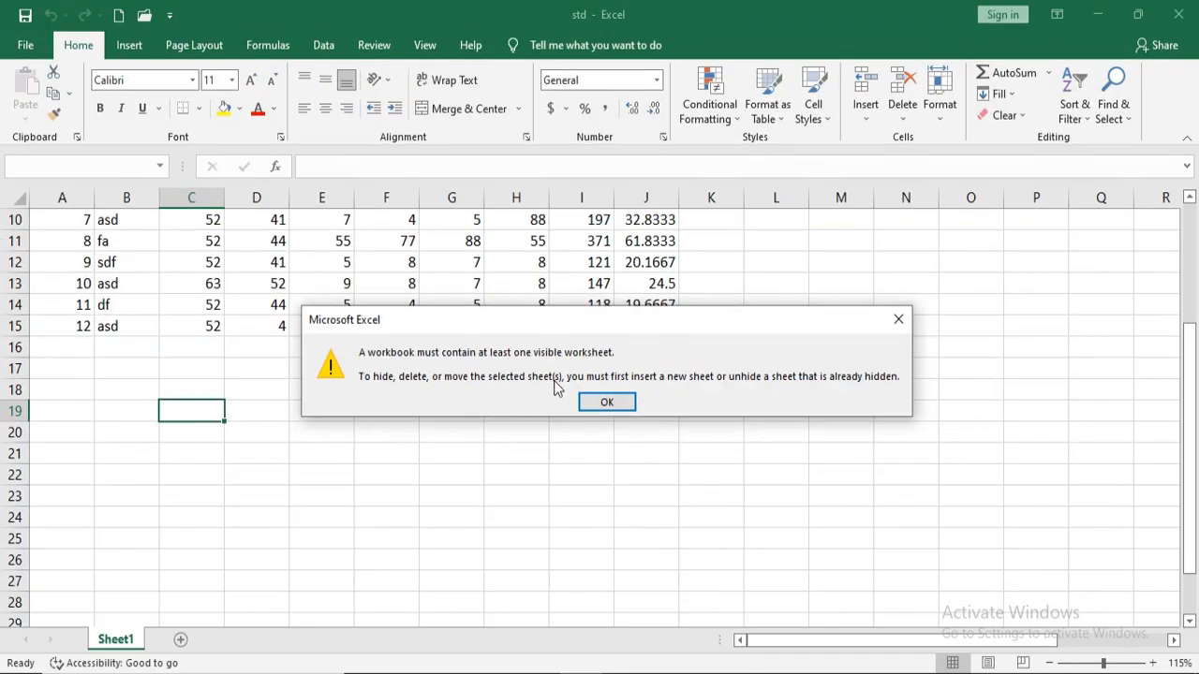
click(604, 402)
Add a new sheet after Sheet1 and enter the sample texts sdafasd, fsdf and safasdf in cells D9 to D11.
click(180, 639)
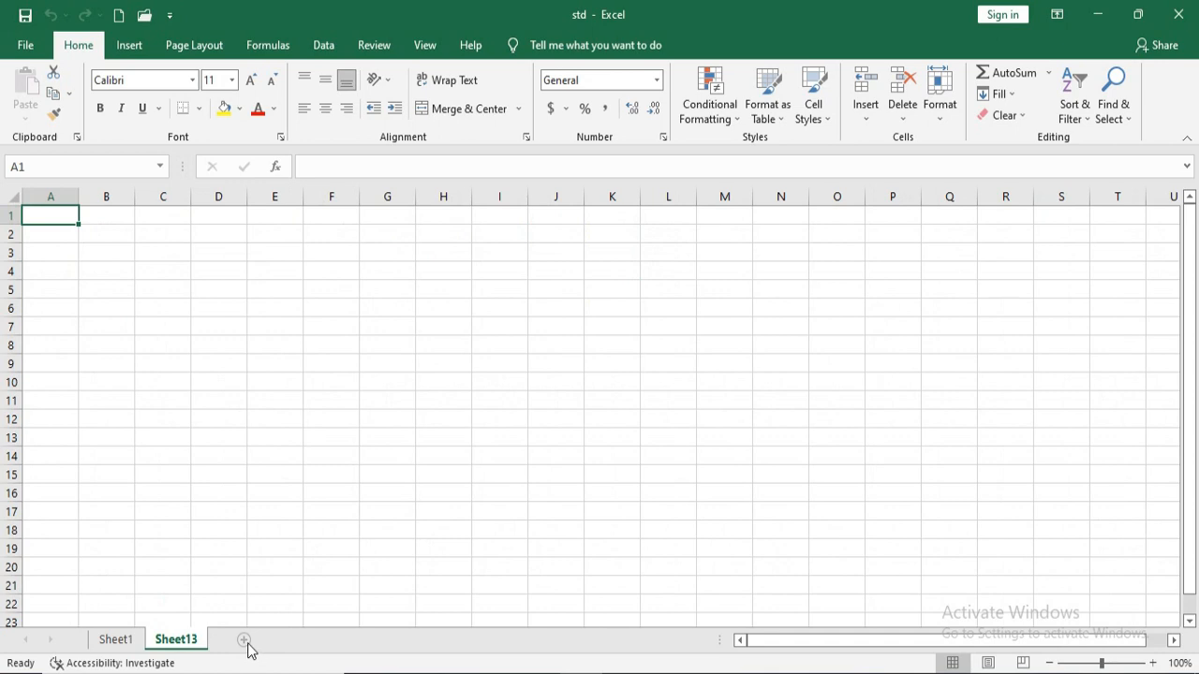
drag(202, 401, 200, 388)
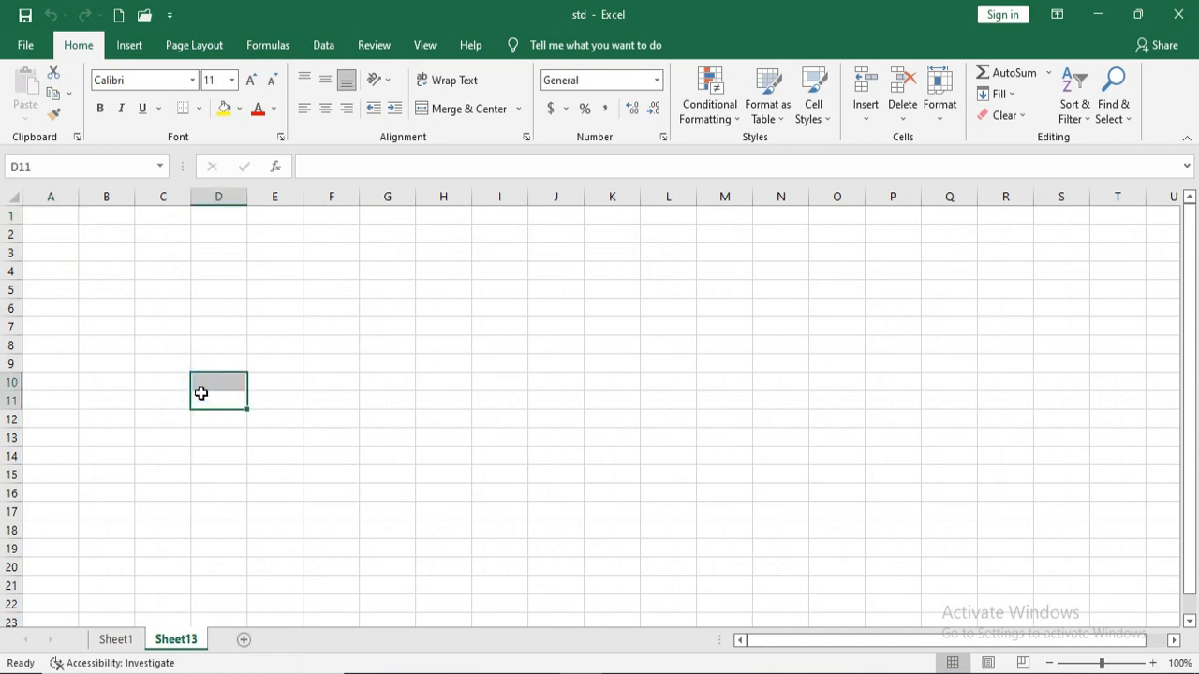
text(sdf)
key(ctrl+Return)
text(safasdf)
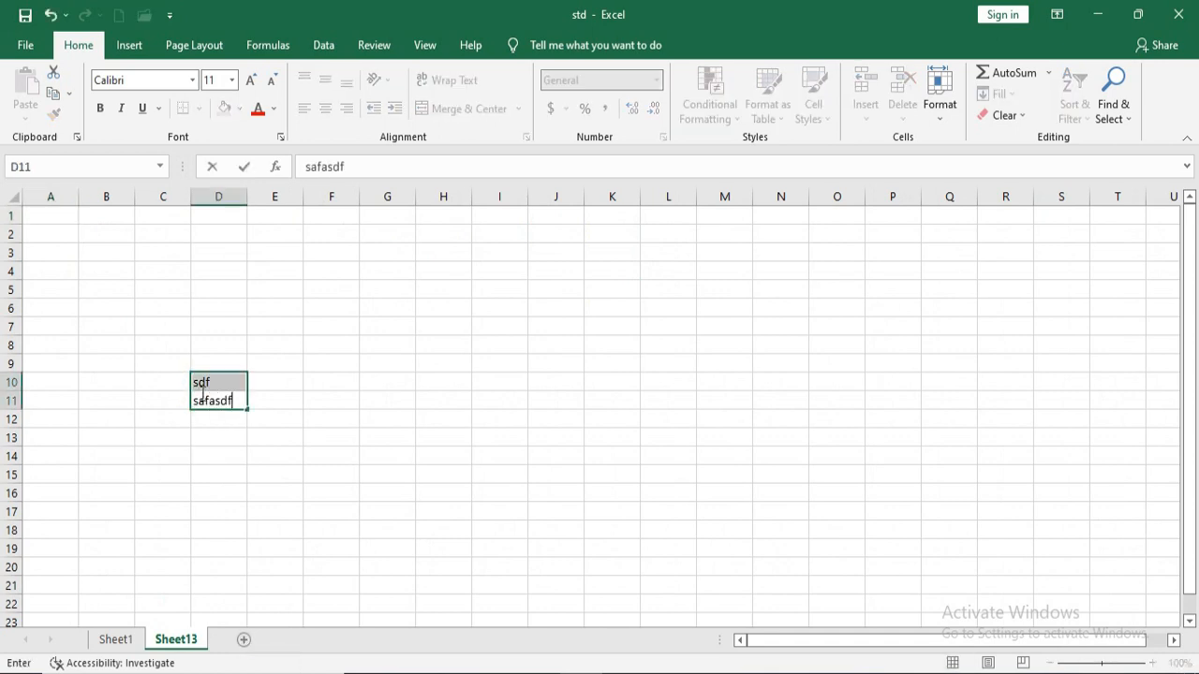
key(Up)
key(Up)
text(sdafasd)
key(Return)
text(fsdf)
key(Up)
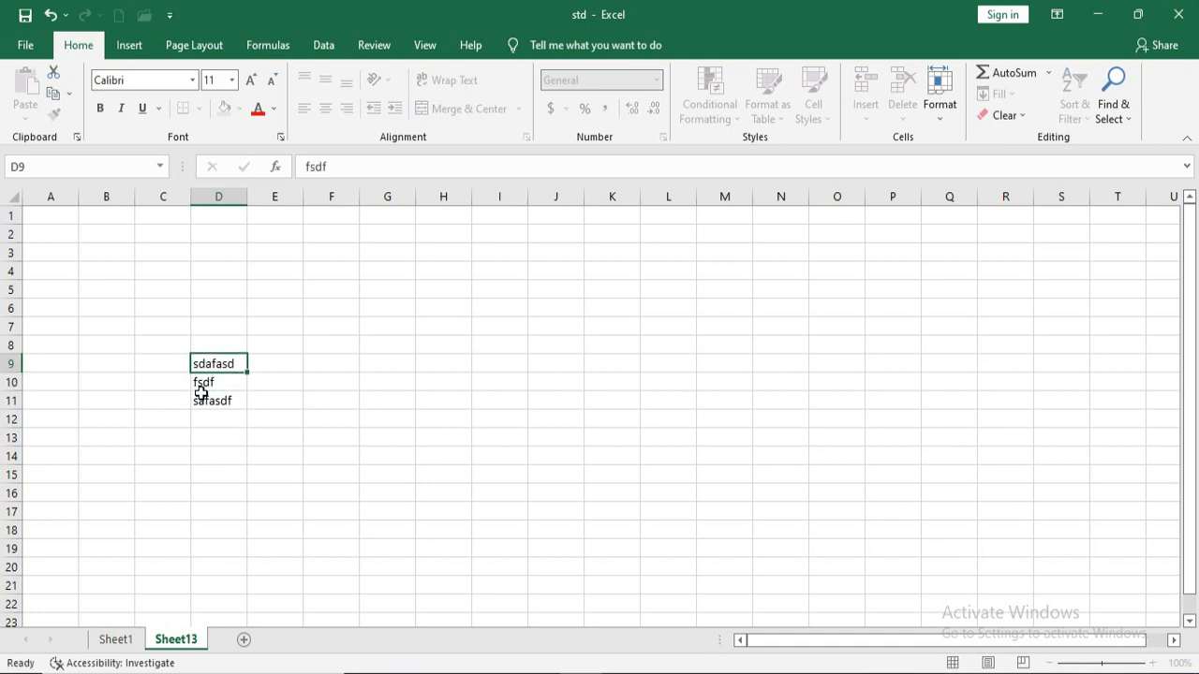
Enter the sample texts fsa, asdf, asdf and sadf in cells D4 to D7 of the new sheet.
key(Up)
key(Up)
text(sadf)
key(Up)
text(asdf)
key(Up)
text(asdf)
key(Up)
text(fsa)
key(Return)
key(Return)
key(Return)
key(Return)
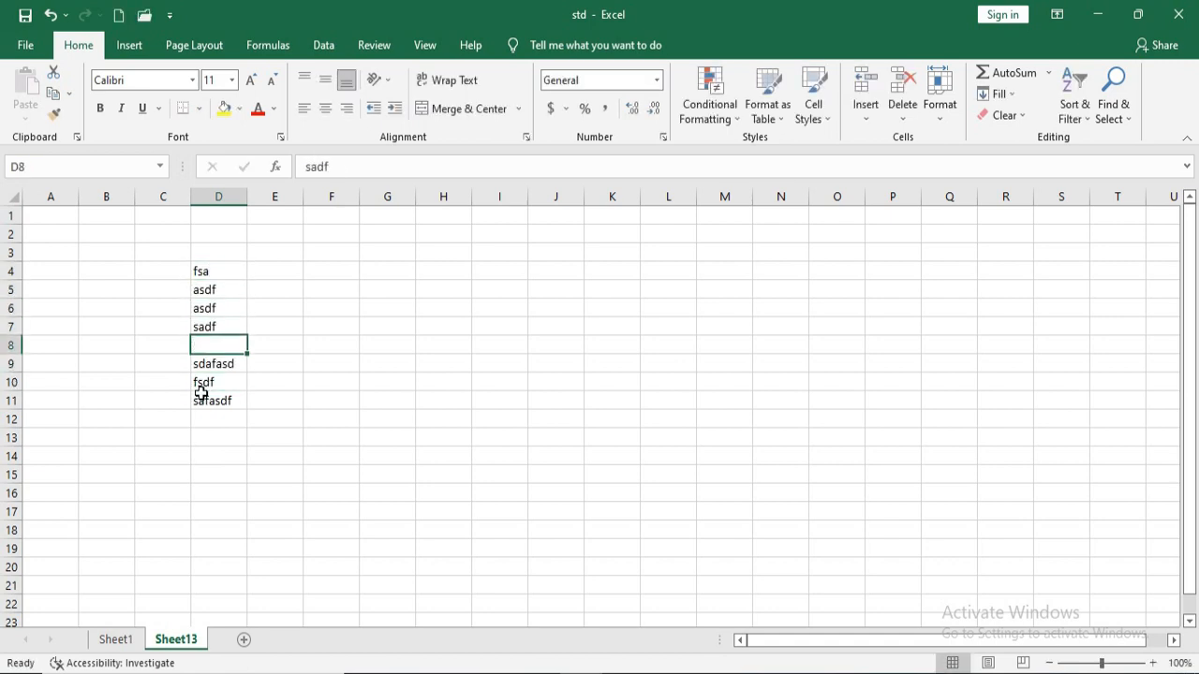
Enter the sample text sadf in cell D8 of Sheet13.
text(sadf)
click(239, 418)
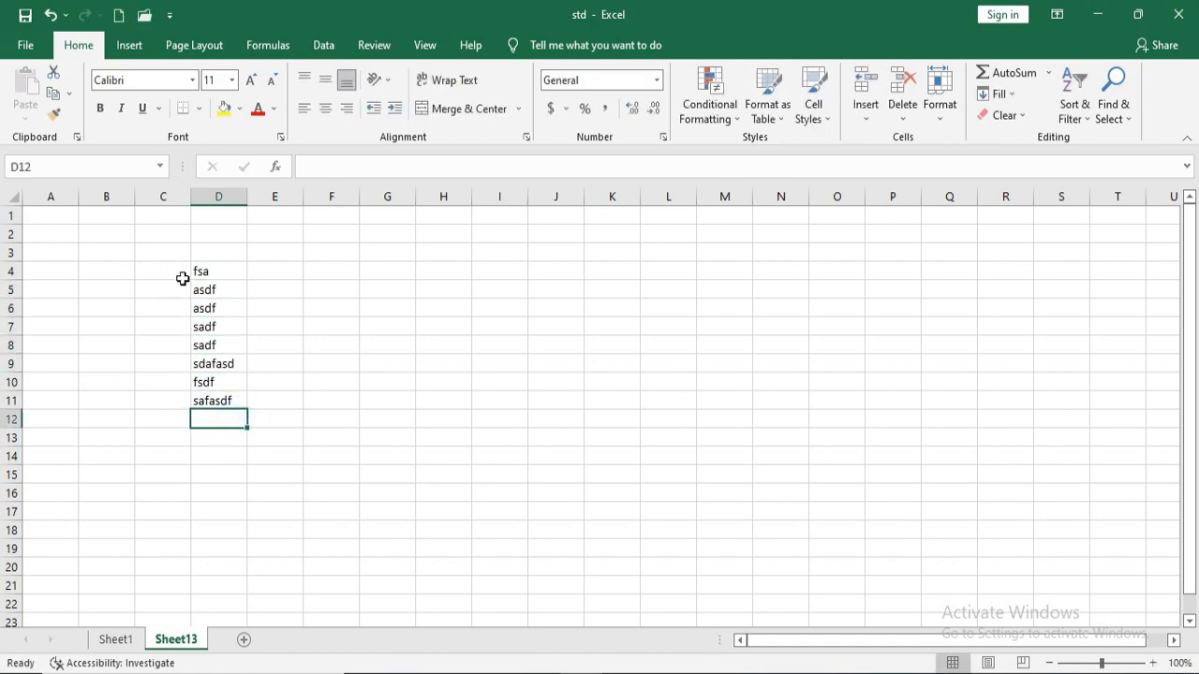
Clear the contents of cells D4 to D13 in Sheet13 and undo the clearing.
drag(202, 271, 220, 430)
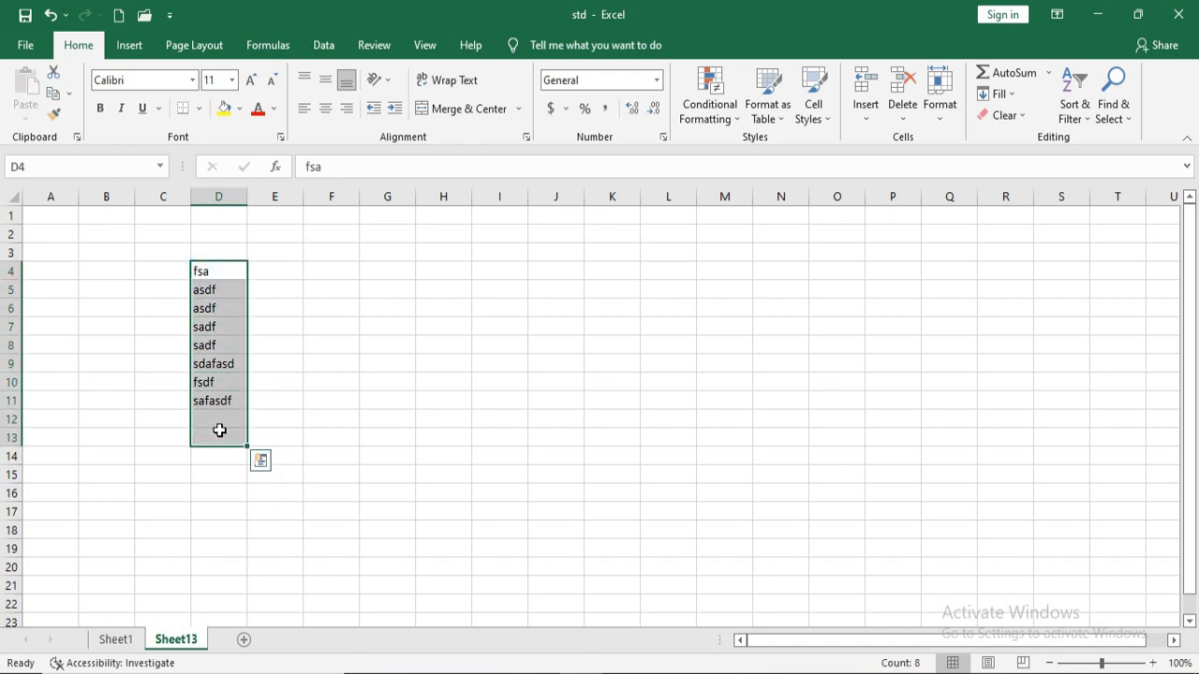
key(Delete)
click(452, 366)
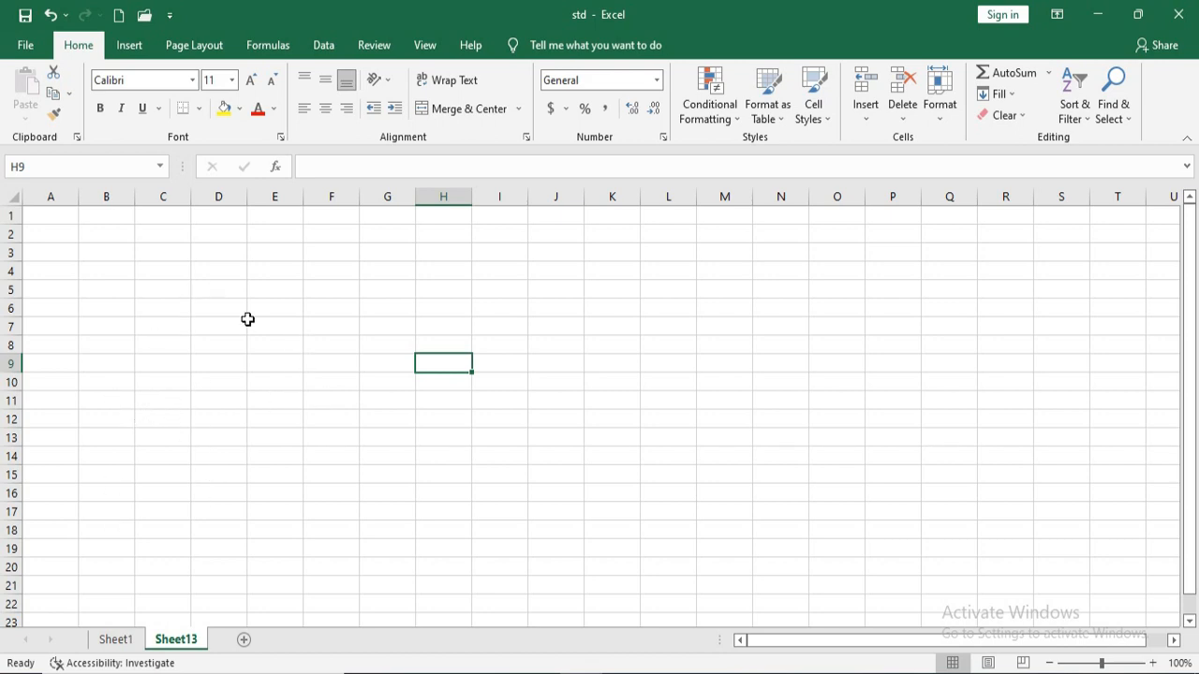
click(52, 17)
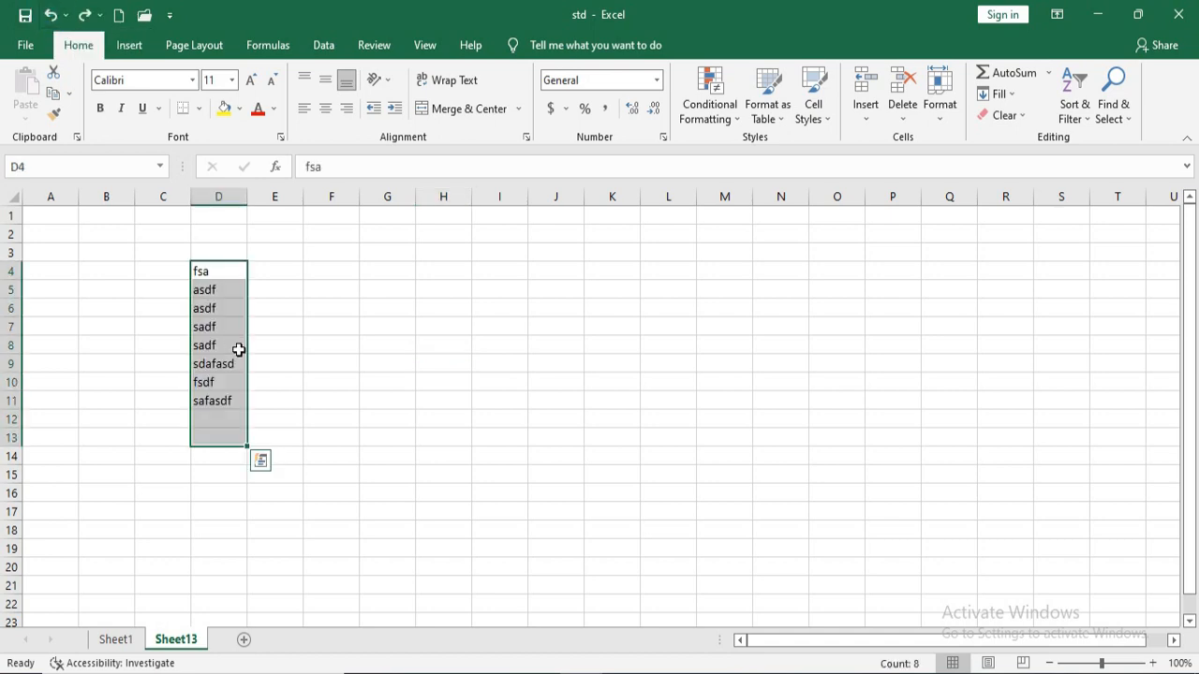
click(311, 394)
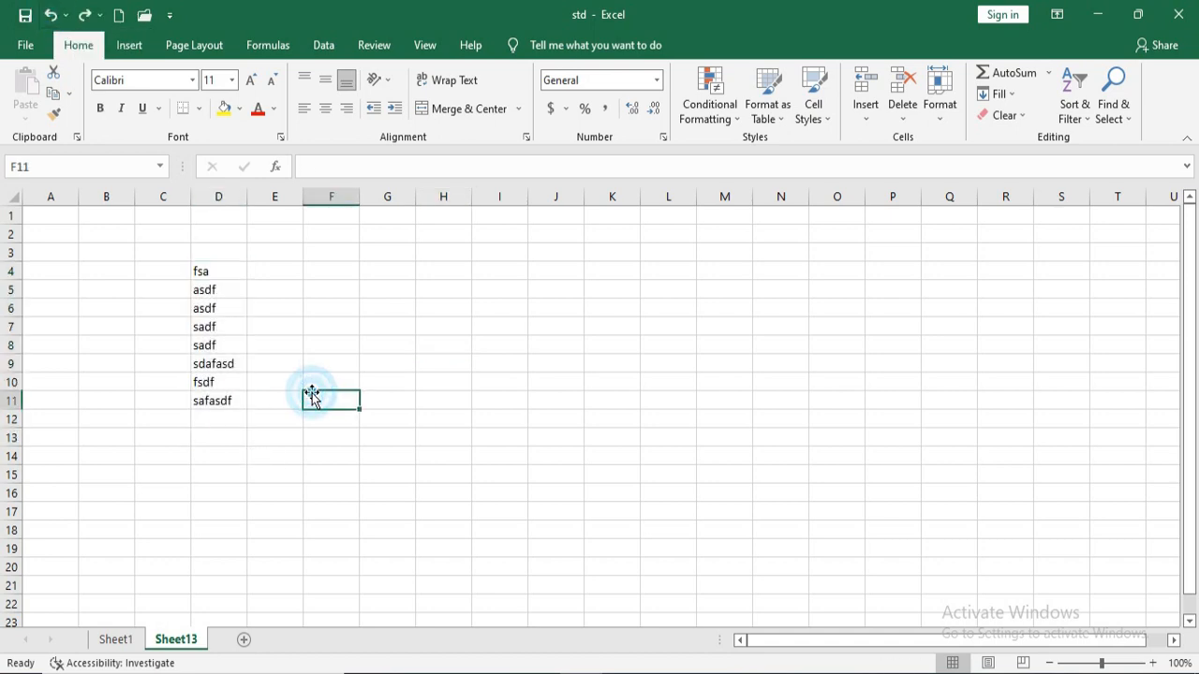
Request the deletion of Sheet13 with its sample texts and cancel it at the confirmation.
click(178, 642)
right_click(180, 645)
click(262, 446)
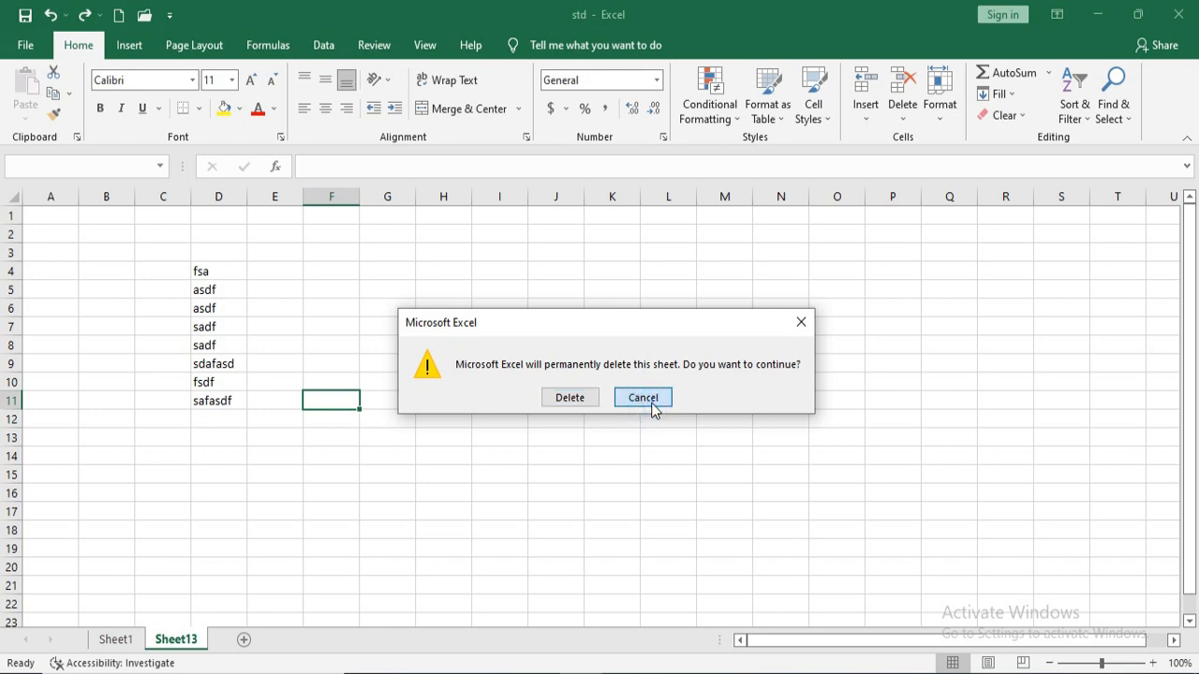
click(650, 402)
Add a blank sheet after Sheet13 and delete that empty sheet.
click(243, 641)
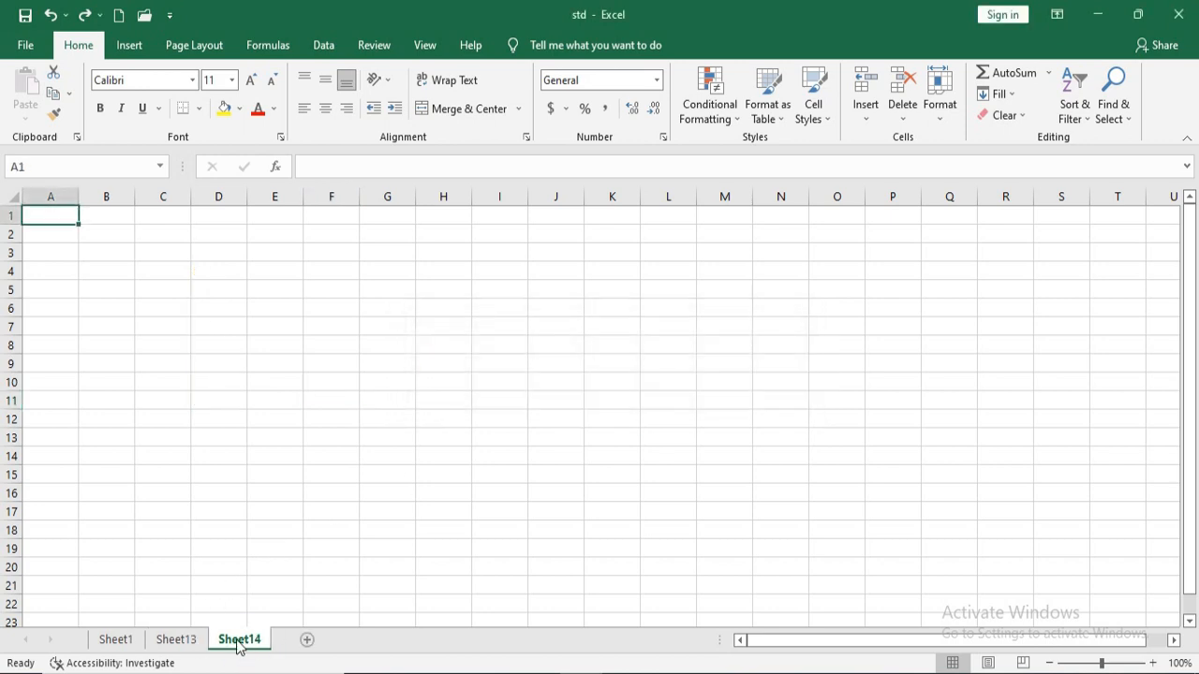
right_click(239, 645)
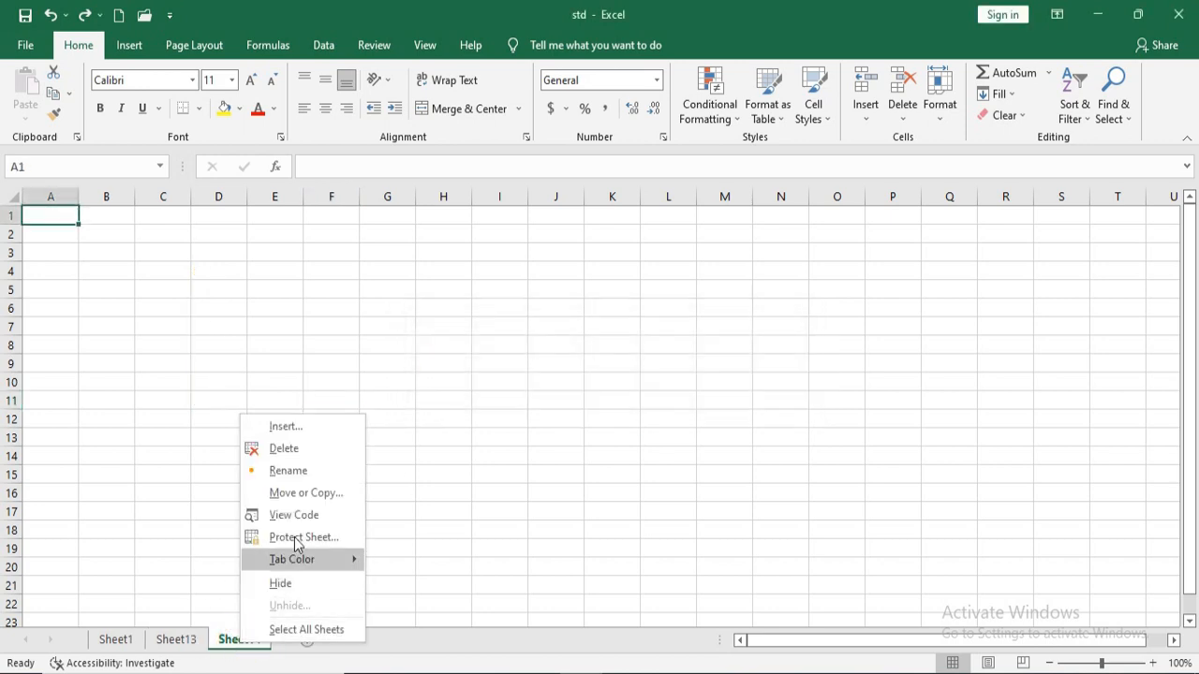
click(307, 451)
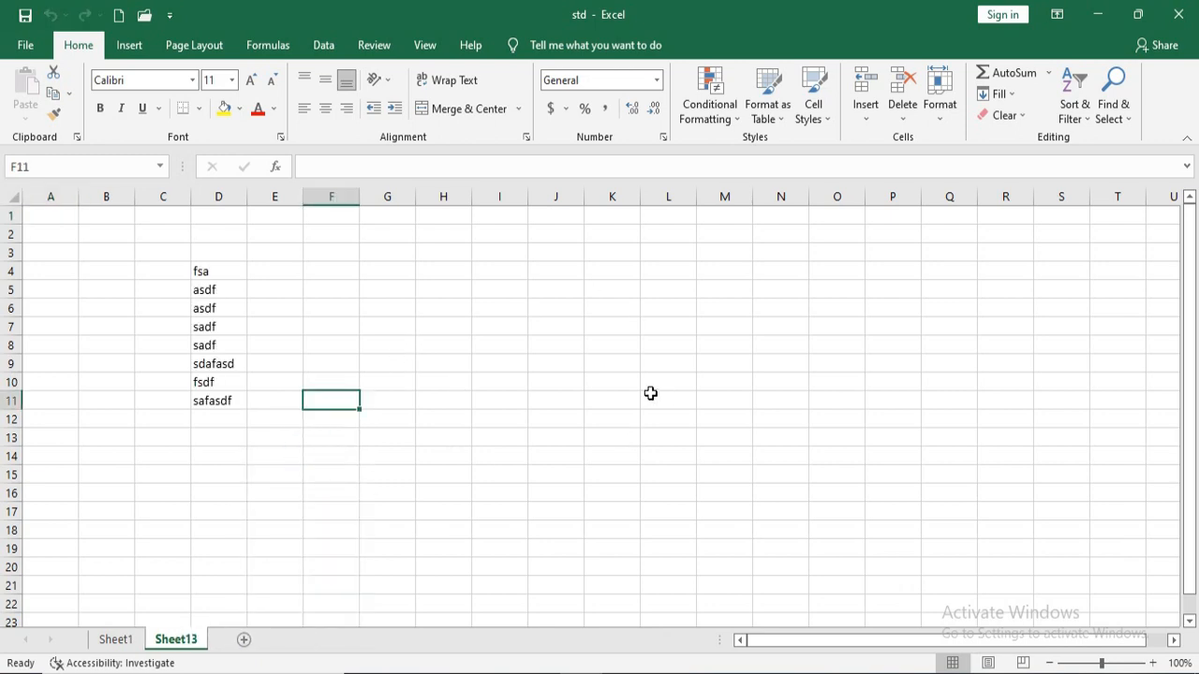
Permanently delete Sheet13 together with its sample texts, leaving only the marks sheet.
right_click(185, 644)
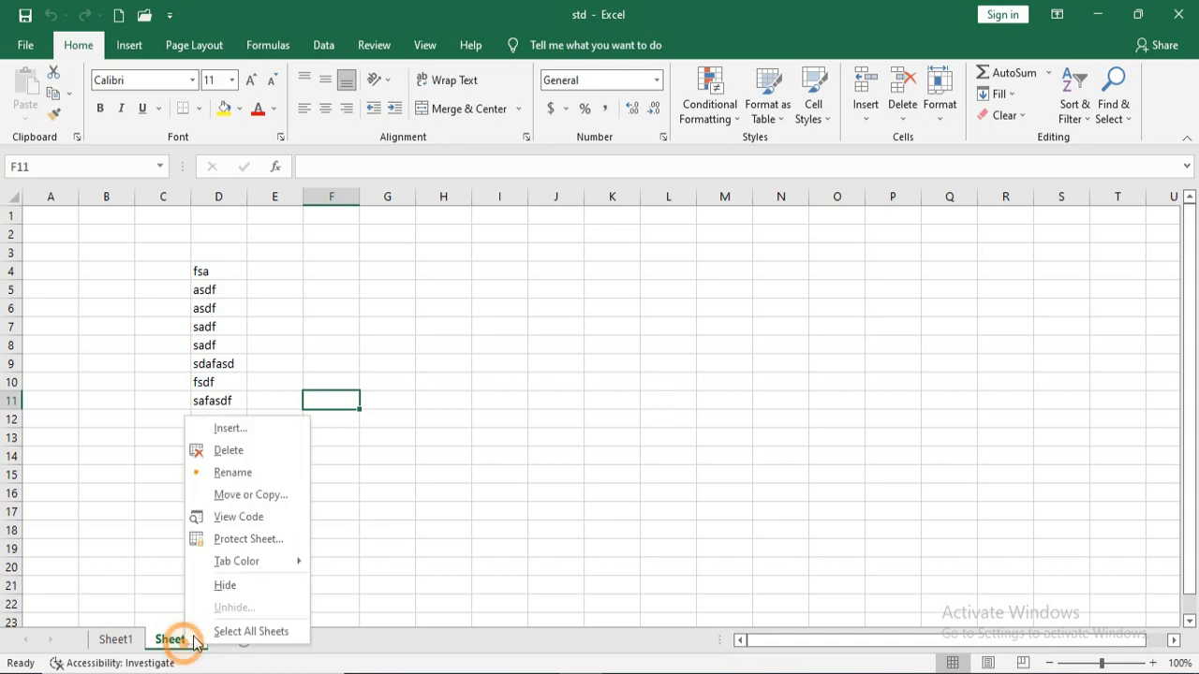
click(268, 453)
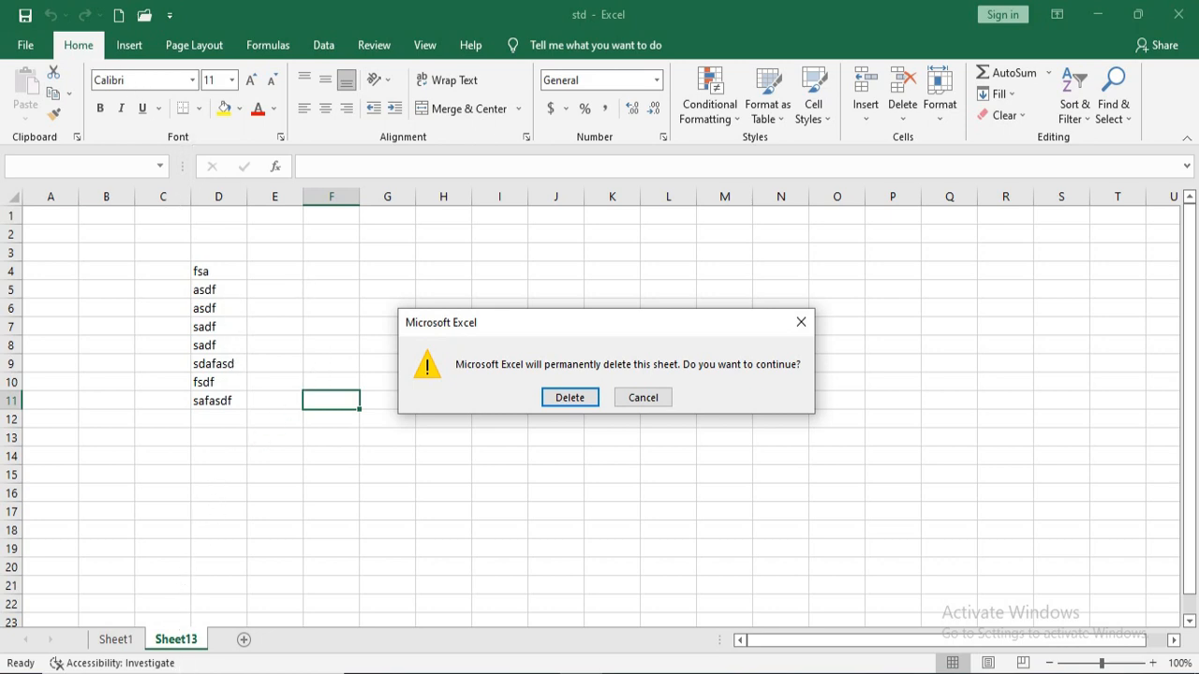
click(592, 398)
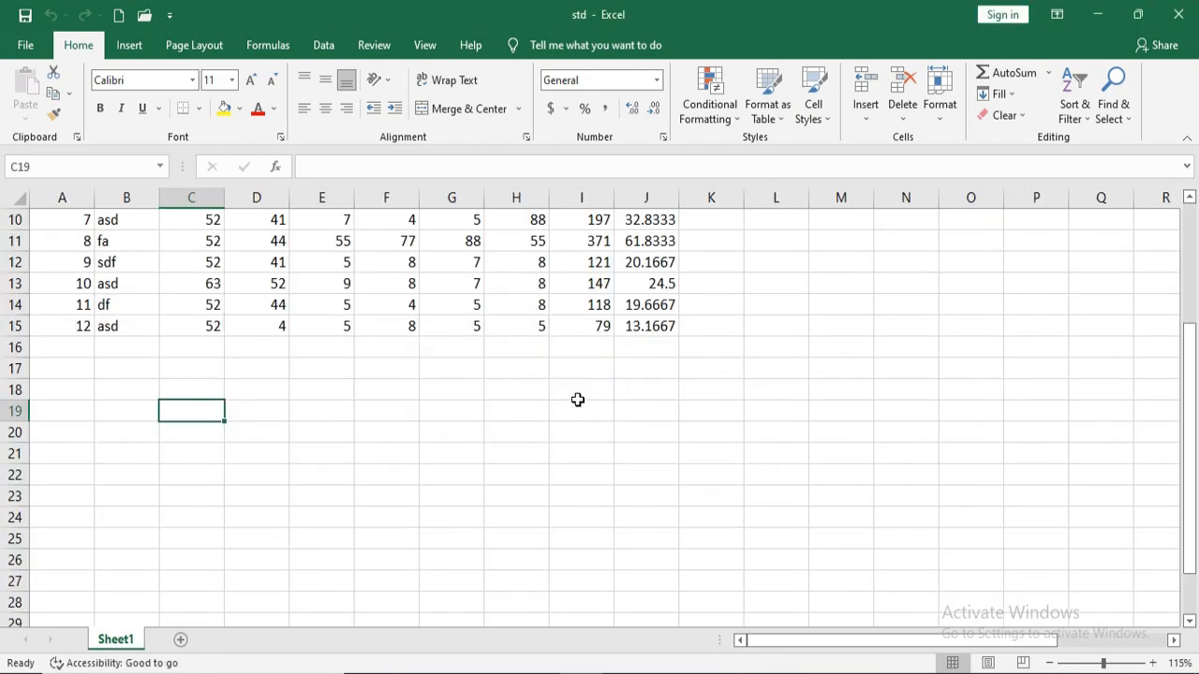
scroll(509, 404, up, 3)
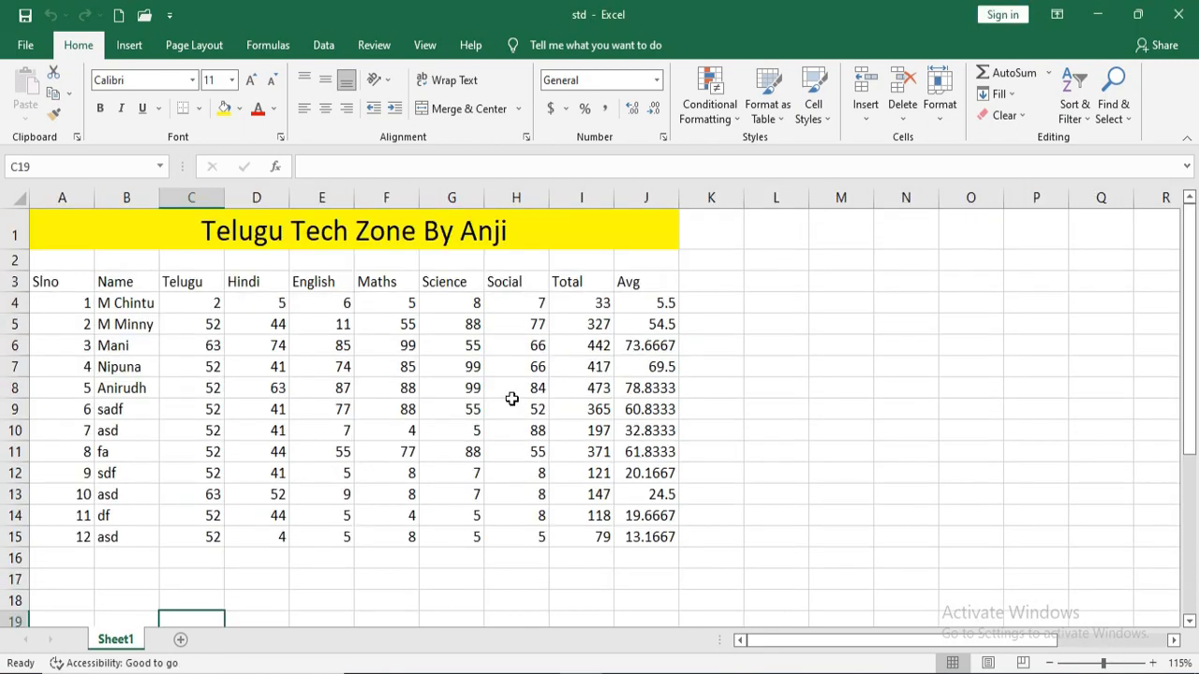
click(698, 347)
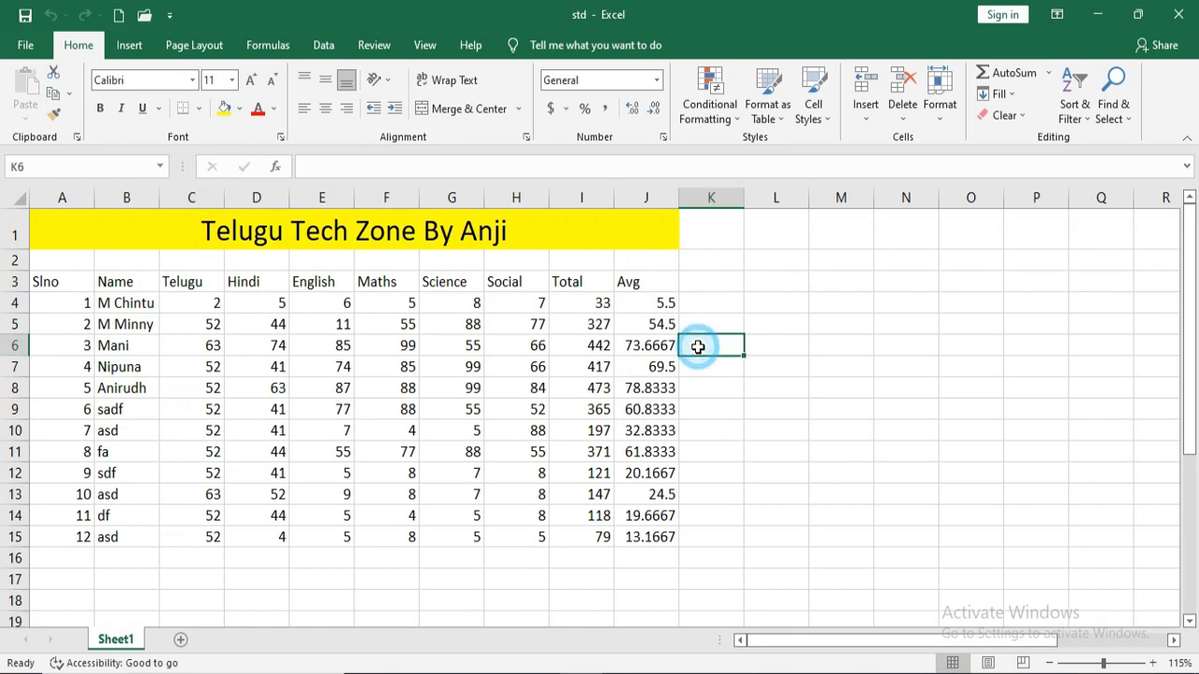
click(922, 385)
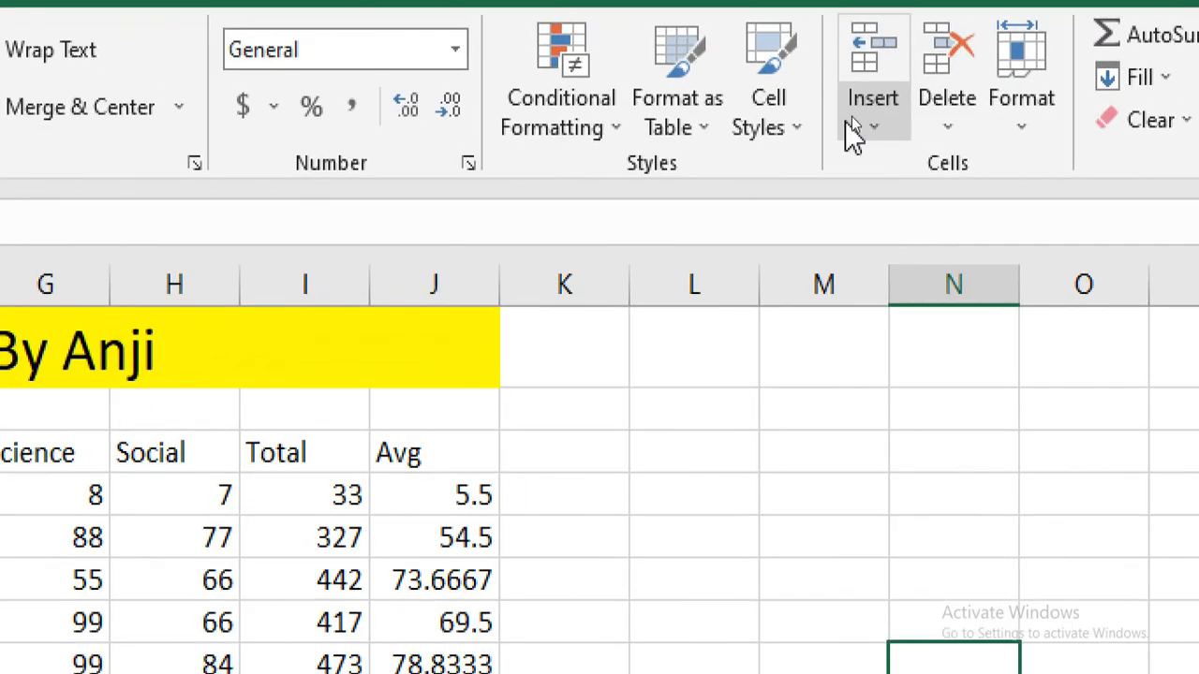
Examine the options offered by the Insert, Delete and Format commands for cells, rows, columns and sheets.
click(868, 125)
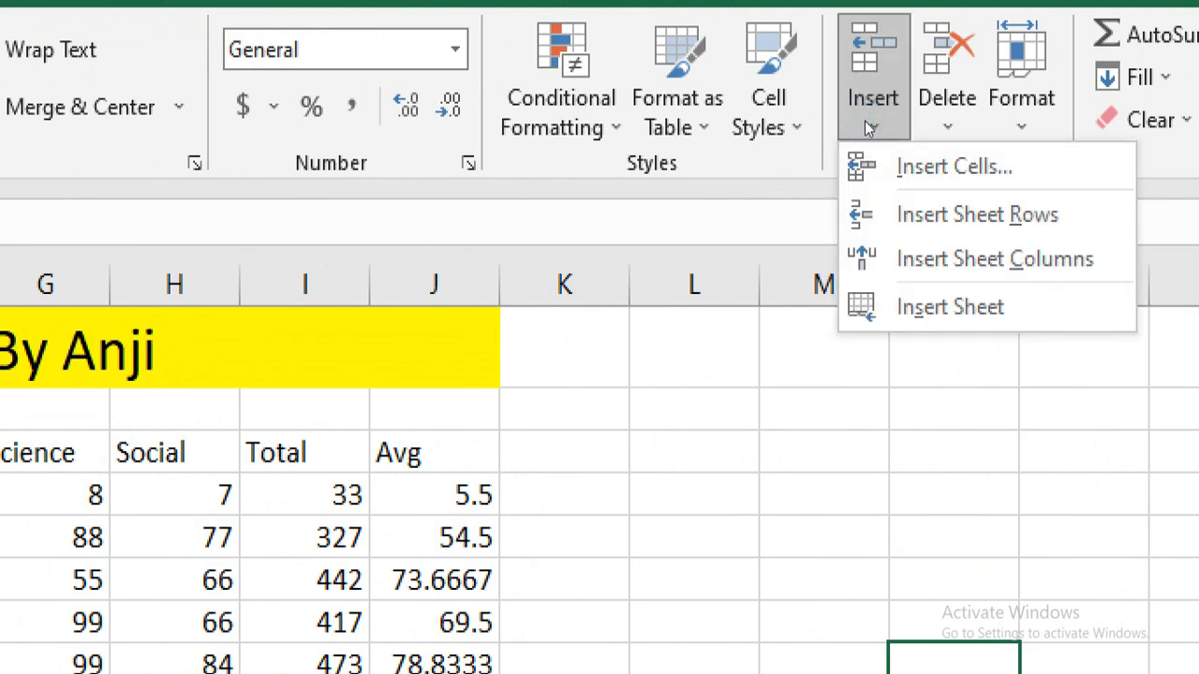
click(942, 126)
click(932, 126)
click(868, 119)
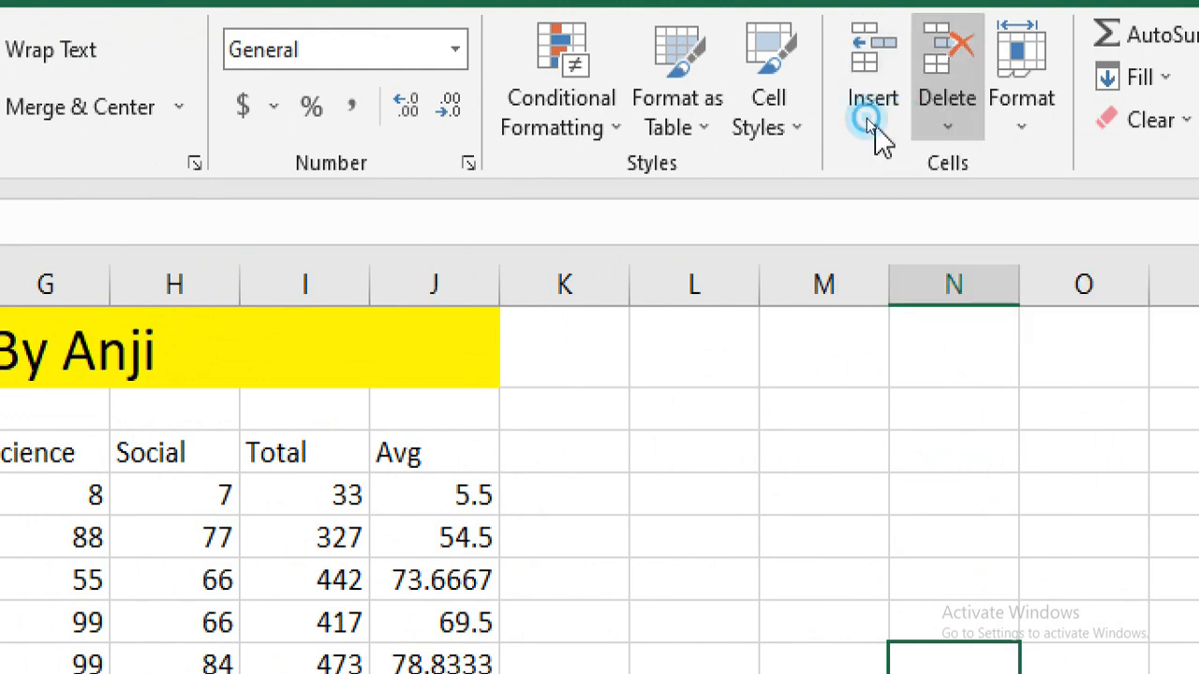
click(870, 123)
click(905, 123)
click(945, 125)
click(865, 127)
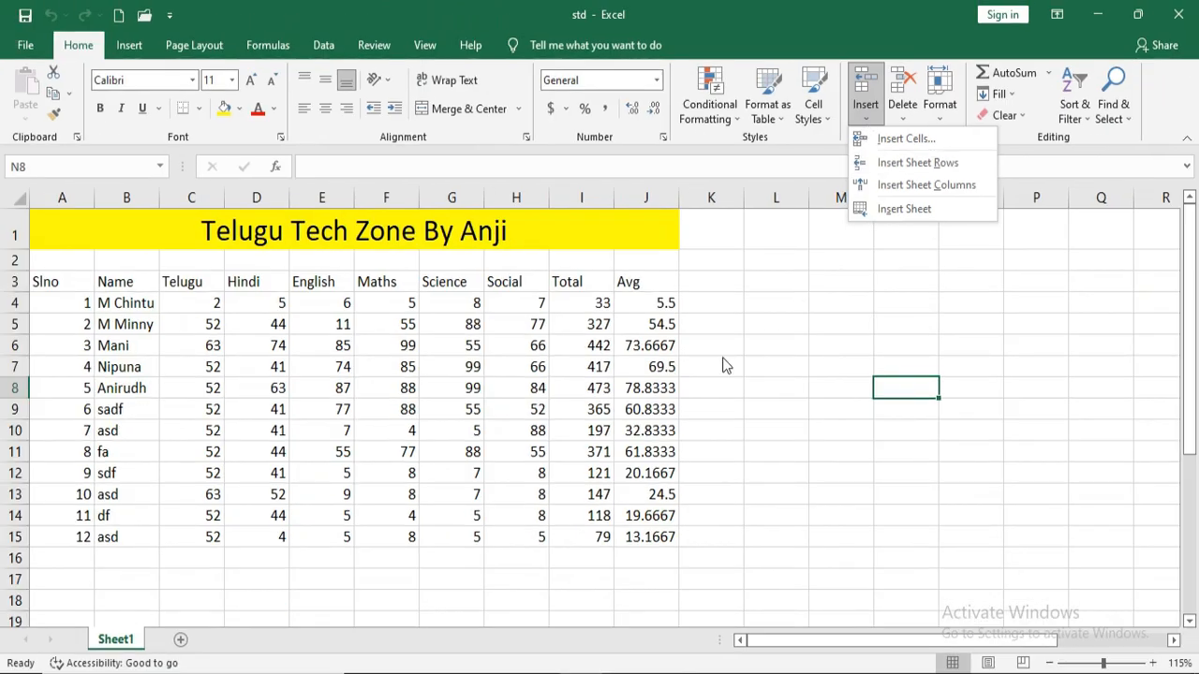
click(581, 602)
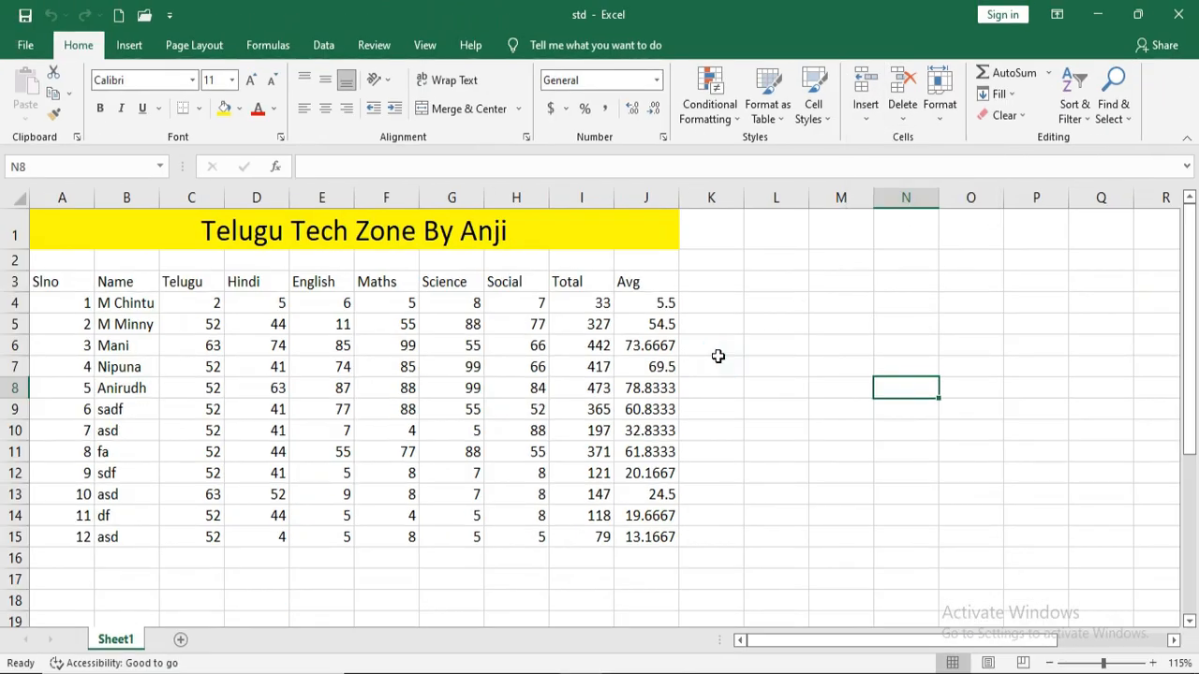
click(941, 121)
click(940, 122)
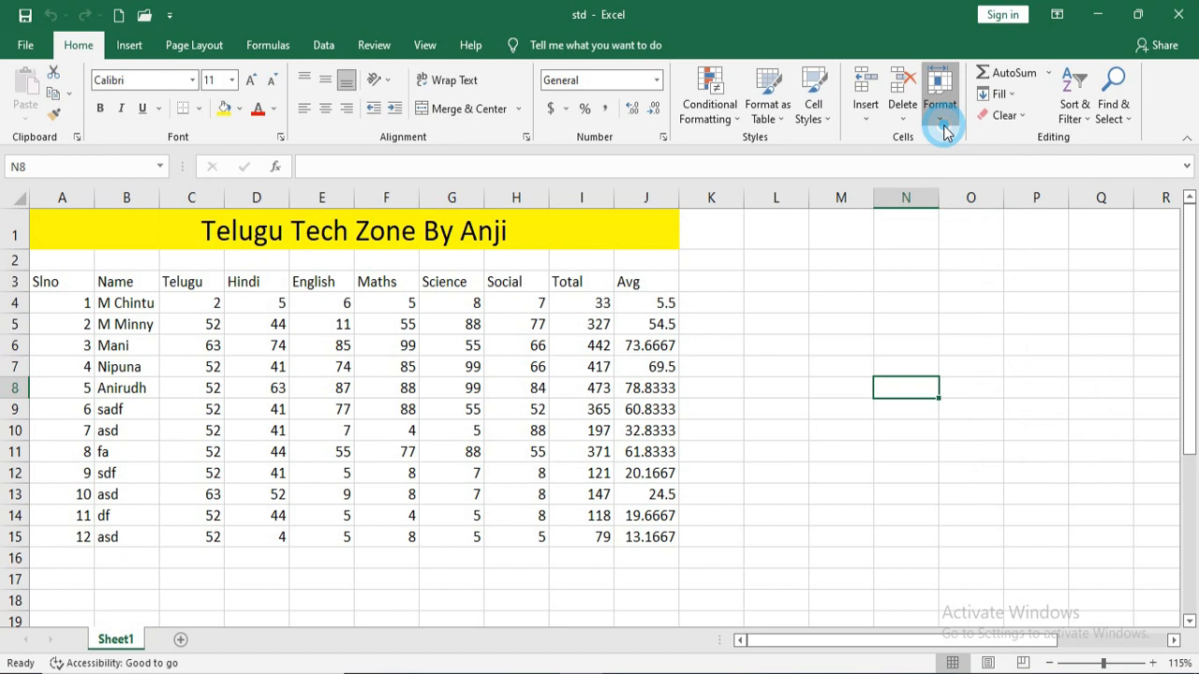
click(338, 305)
drag(47, 281, 645, 529)
click(749, 475)
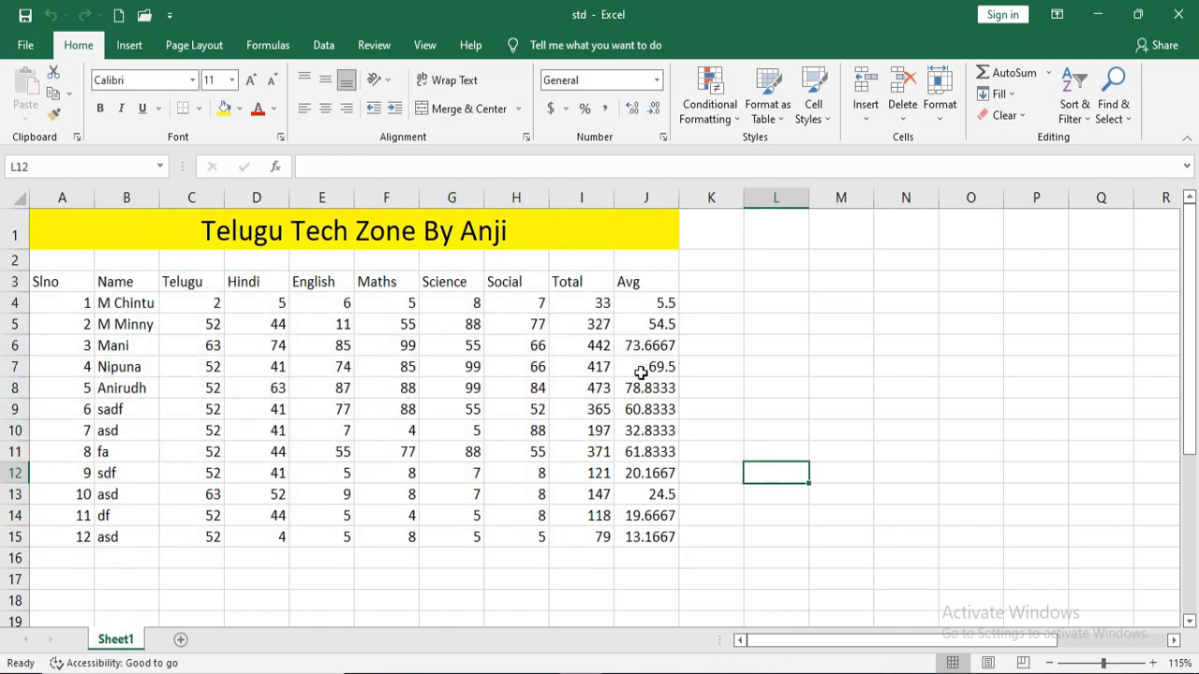
drag(69, 283, 649, 539)
click(768, 496)
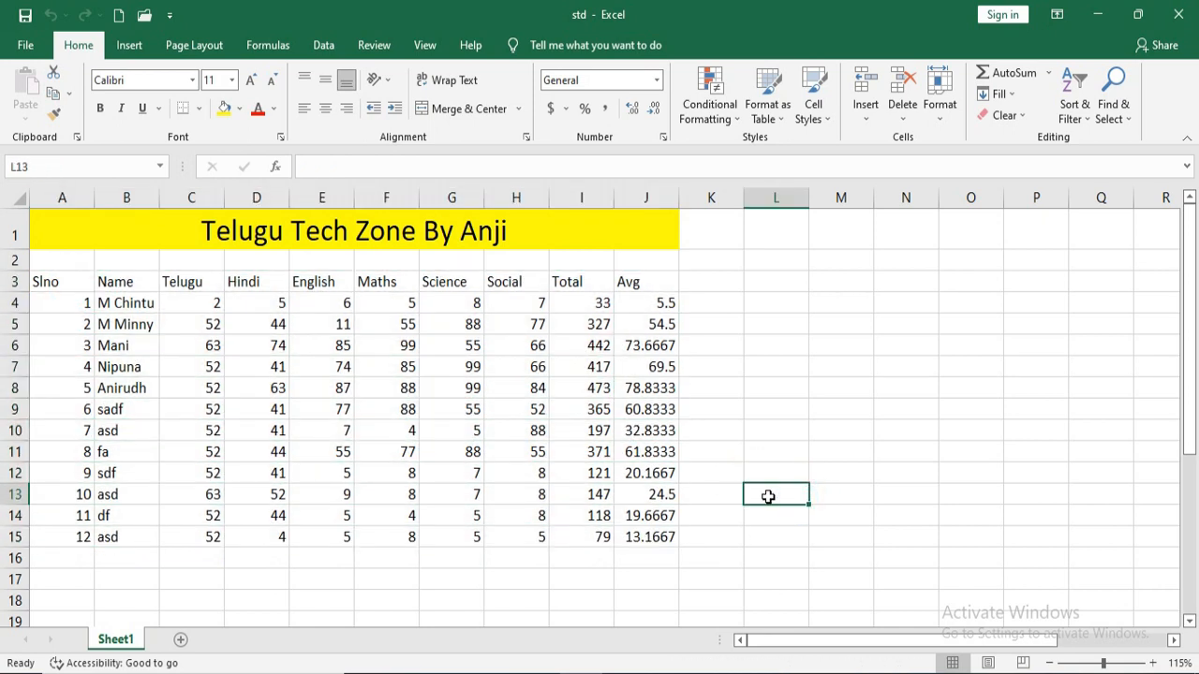